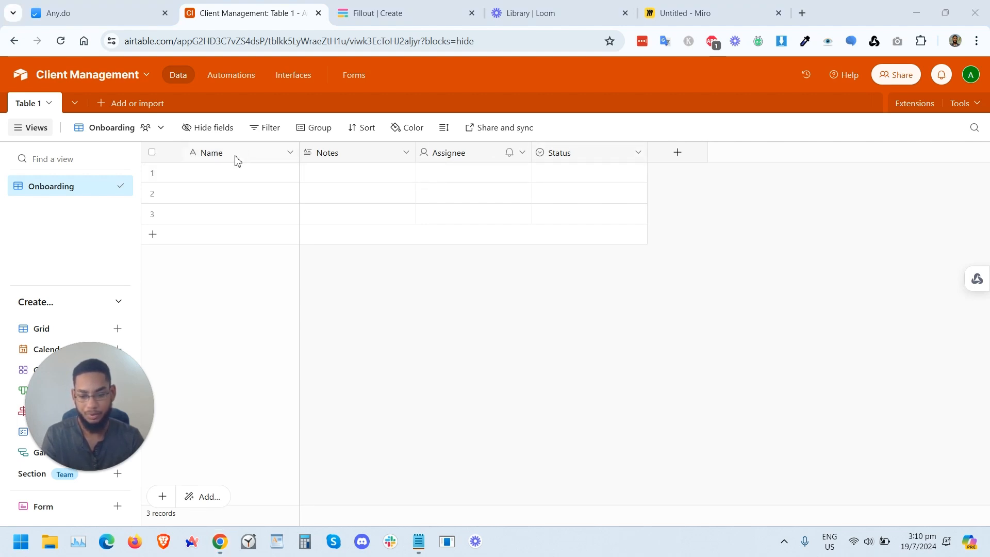
Step: Rename the Notes field to Business Name and change its type to Single line text
click(223, 155)
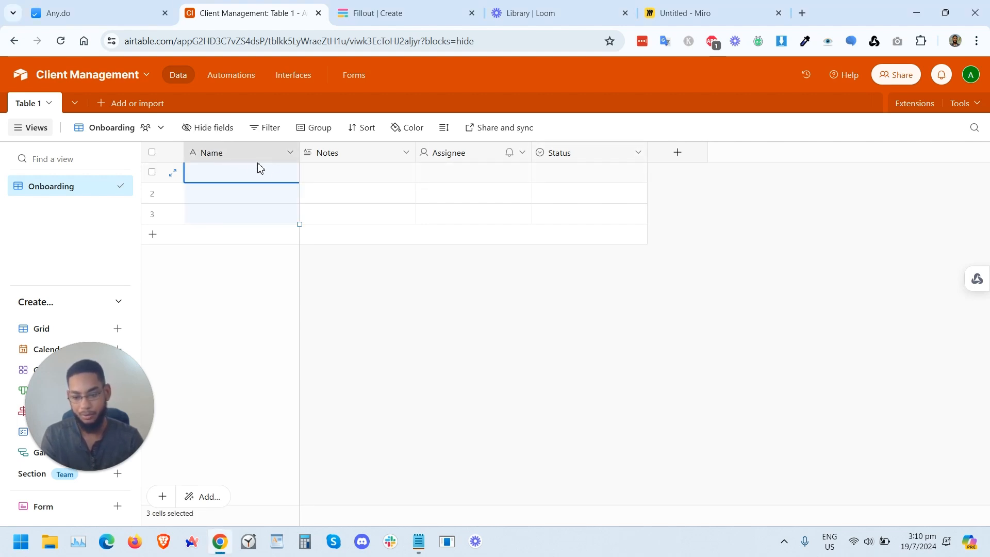
click(328, 158)
double_click(332, 159)
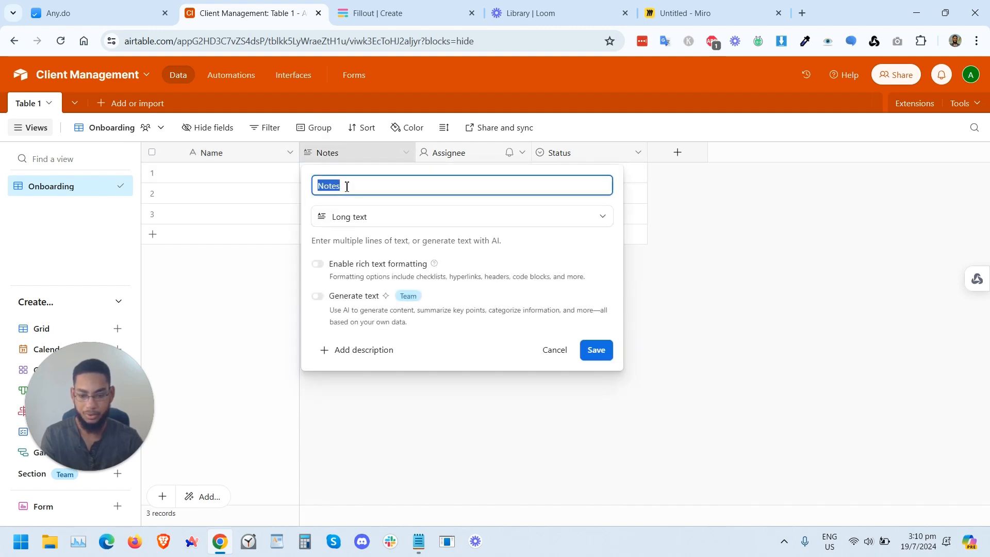
text(Business Name)
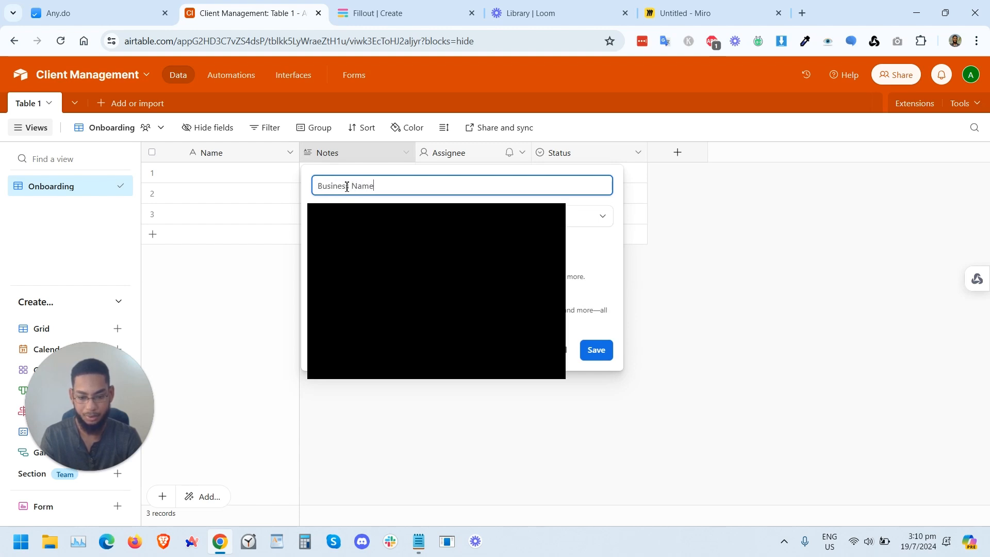
click(369, 216)
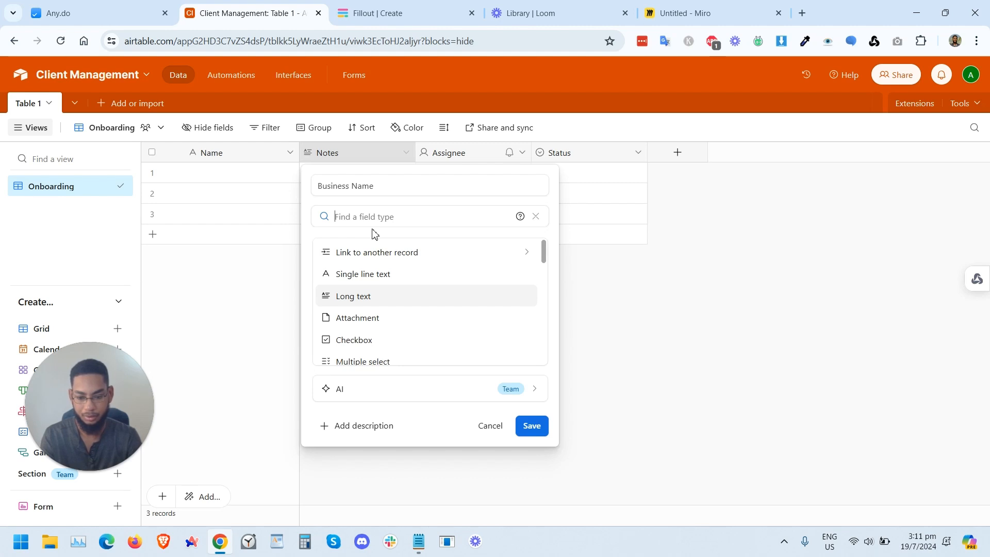
text(text)
click(381, 273)
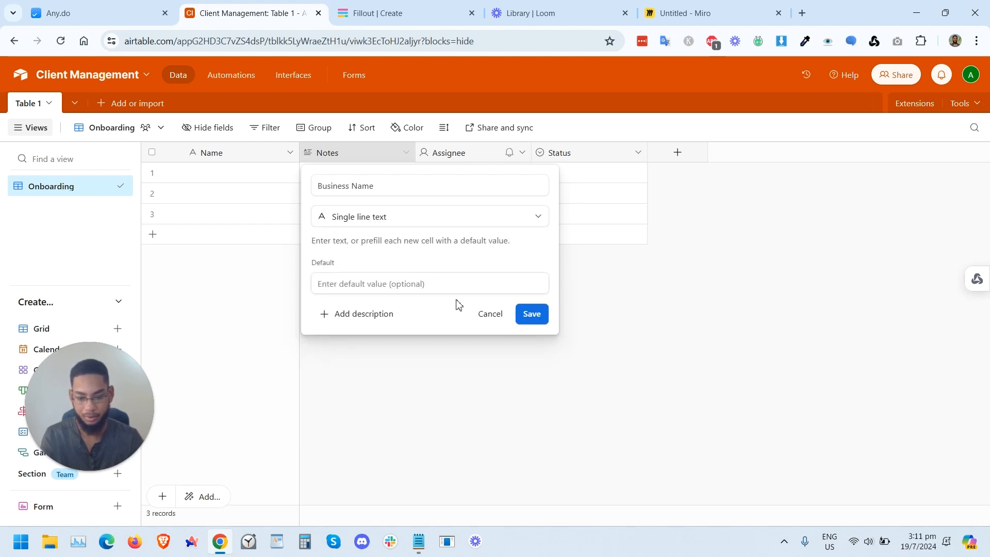
click(535, 314)
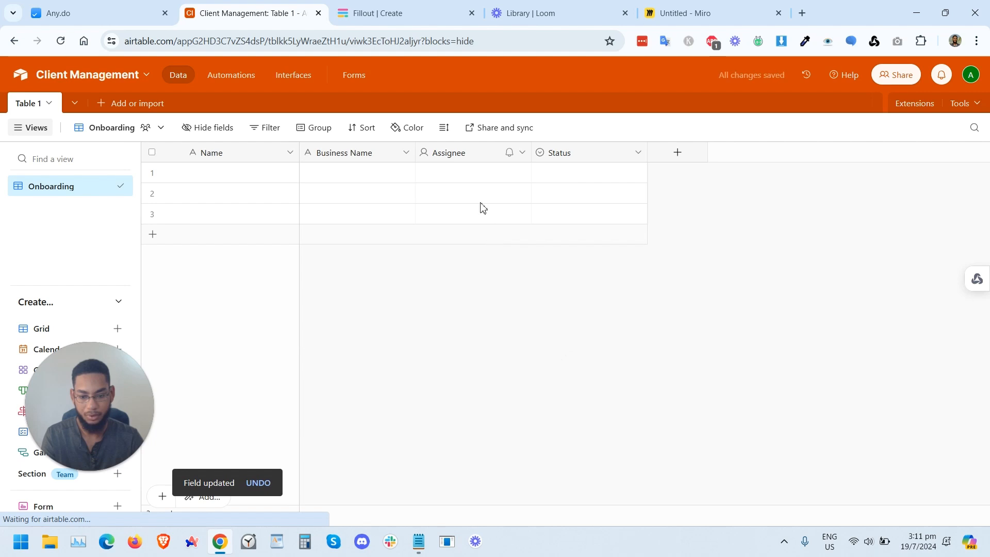
Step: Rename the Assignee field to Phone number and change its type to Phone number
double_click(456, 153)
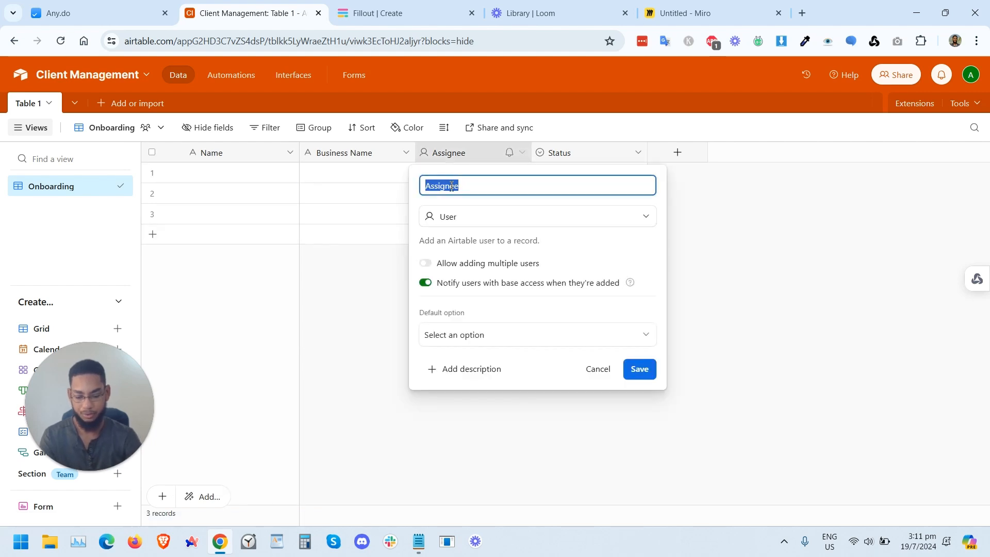
text(Phone number)
click(521, 217)
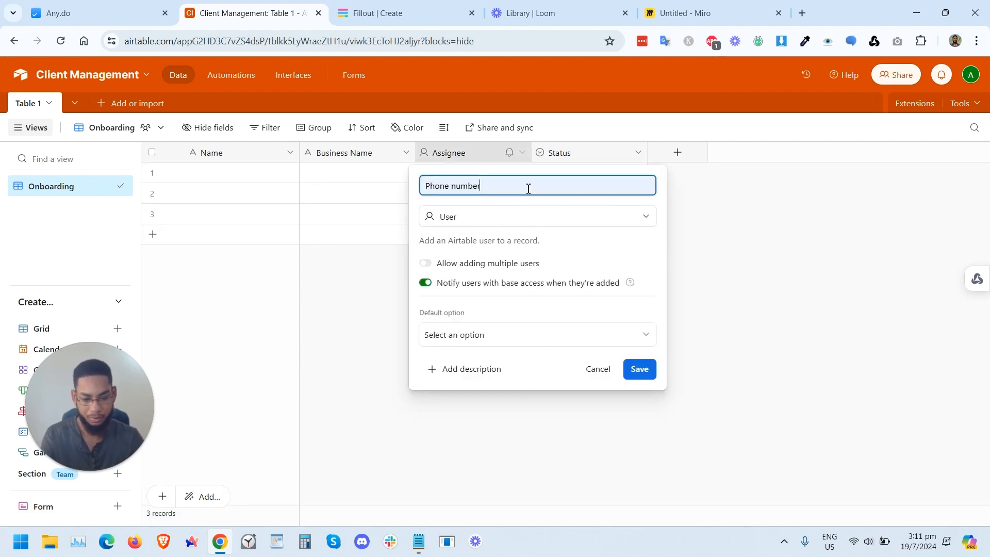
click(513, 218)
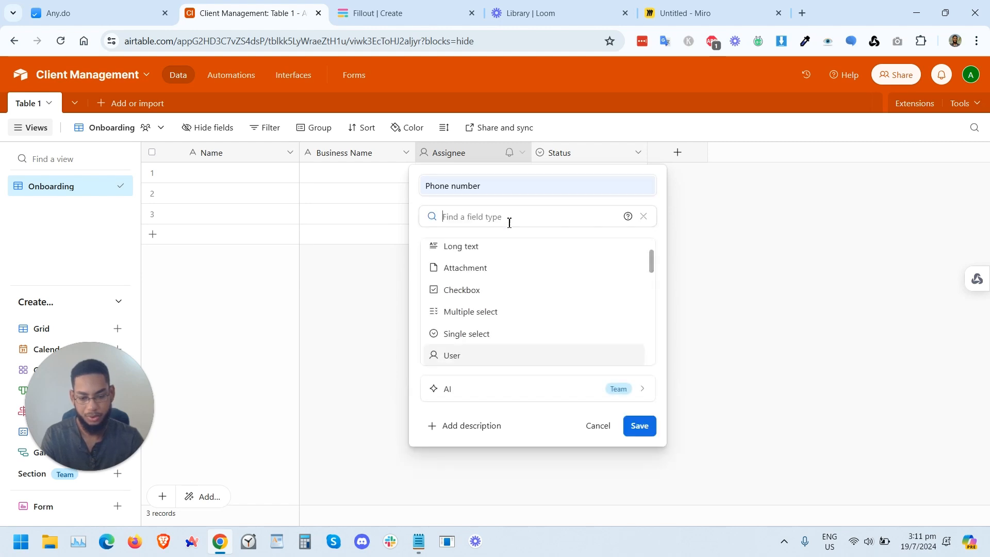
text(number)
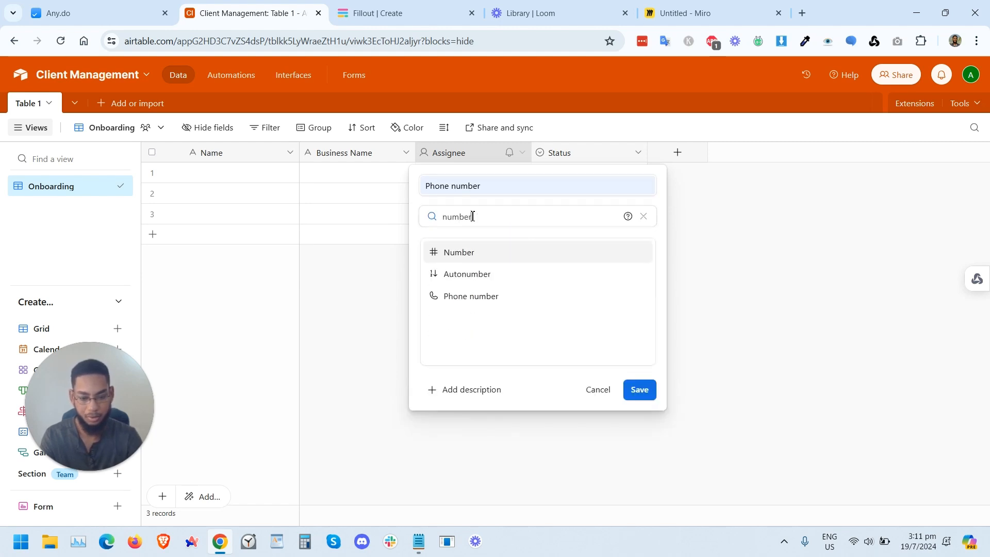
click(471, 296)
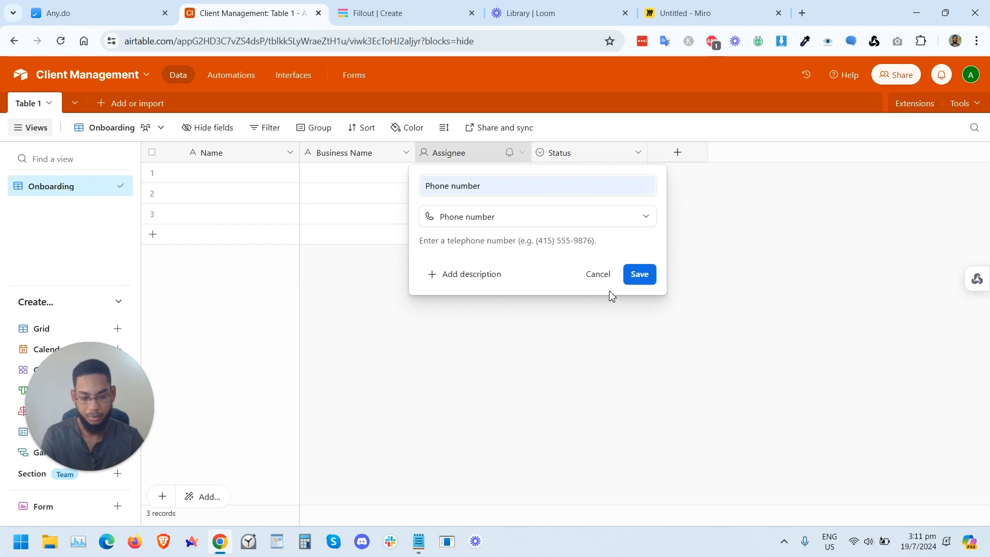
click(647, 286)
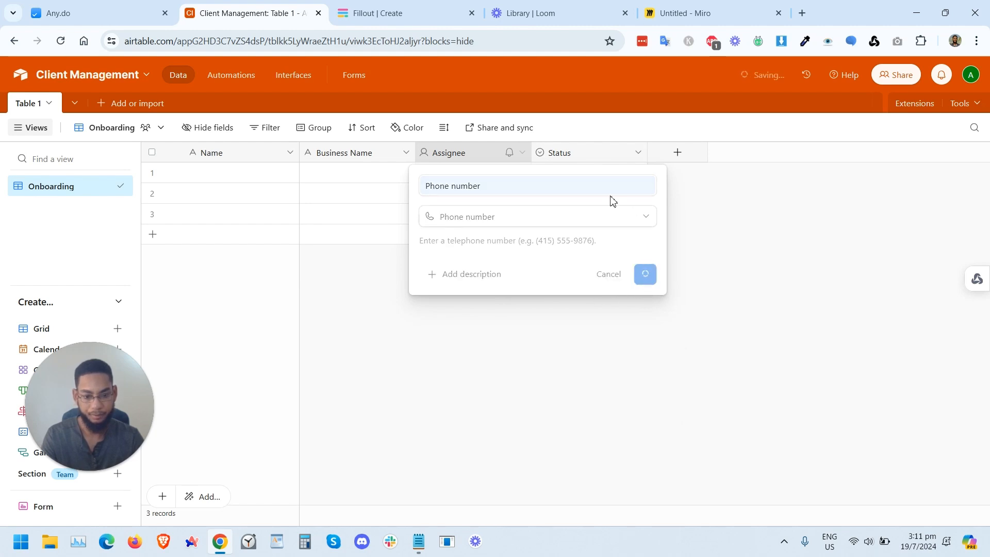
Step: Rename the Status field to Email and change its type to Email
click(576, 155)
double_click(576, 154)
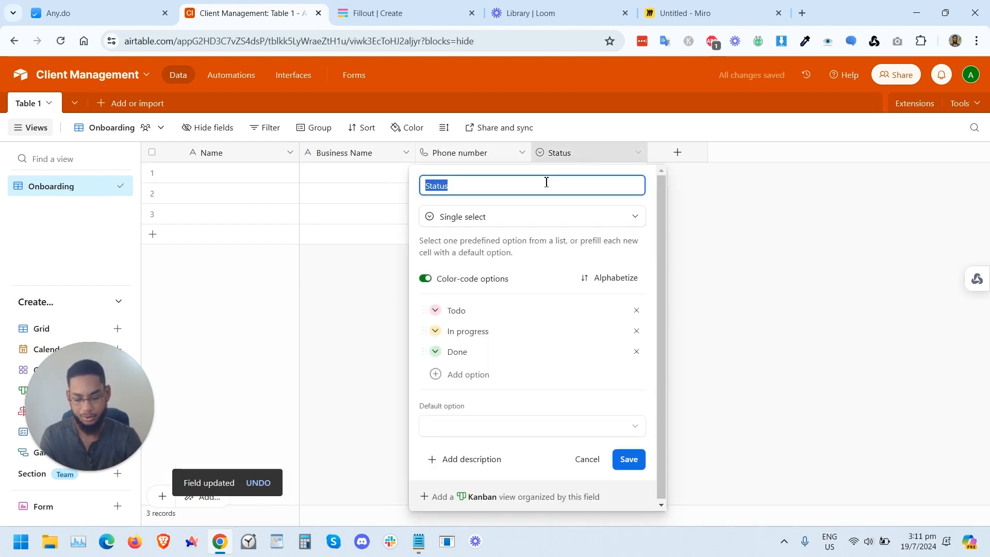
text(Email)
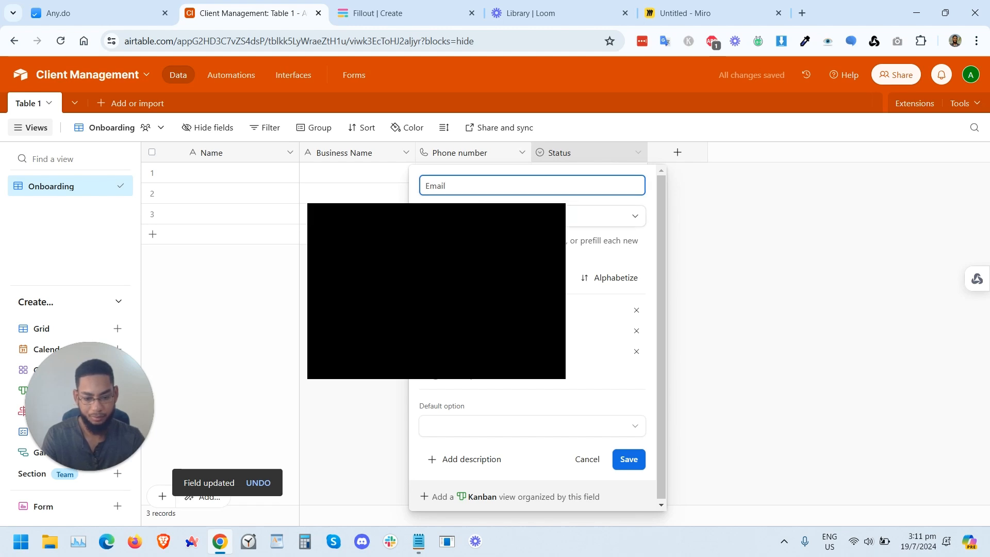
click(489, 216)
text(email)
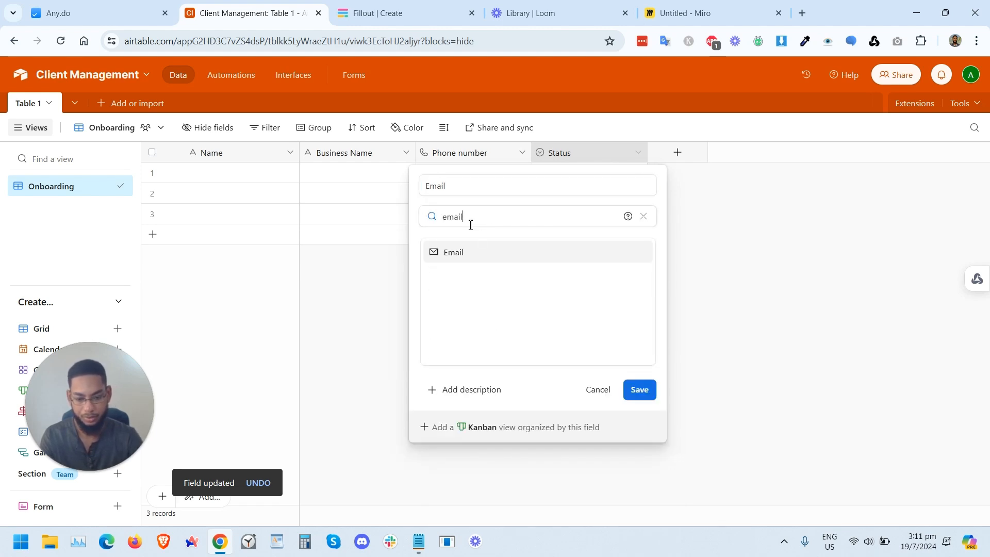
click(467, 255)
click(638, 276)
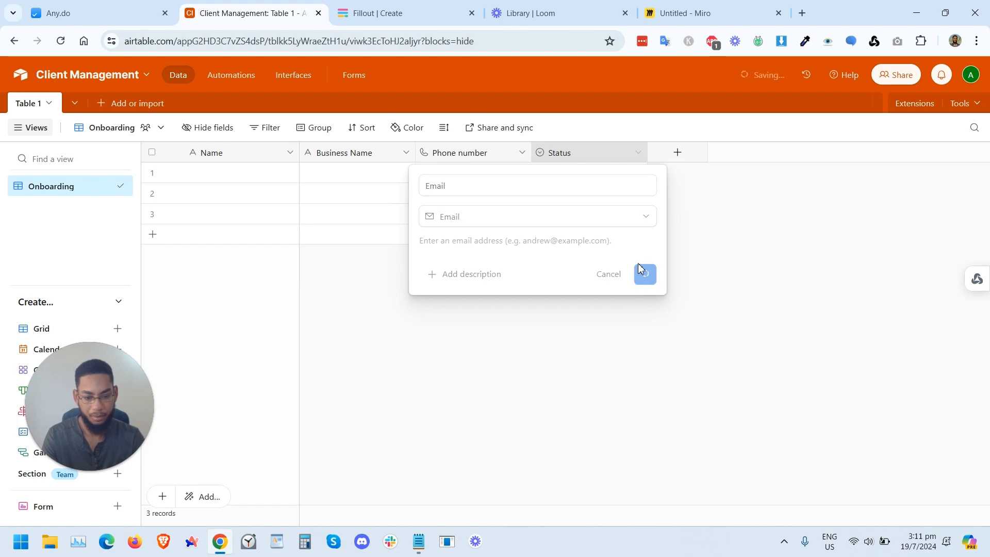
Step: Add a new Single line text field named Service Area
click(677, 153)
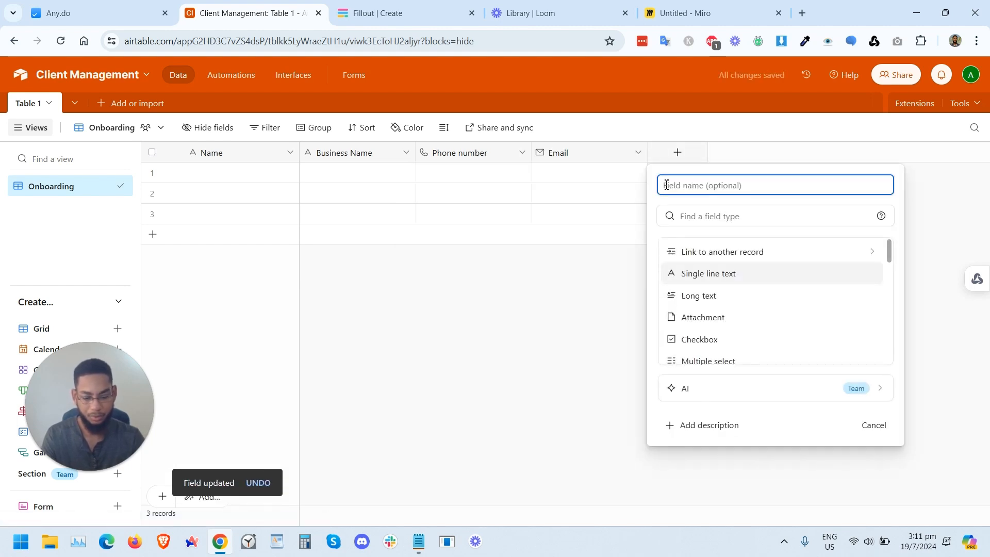
text(Service Area)
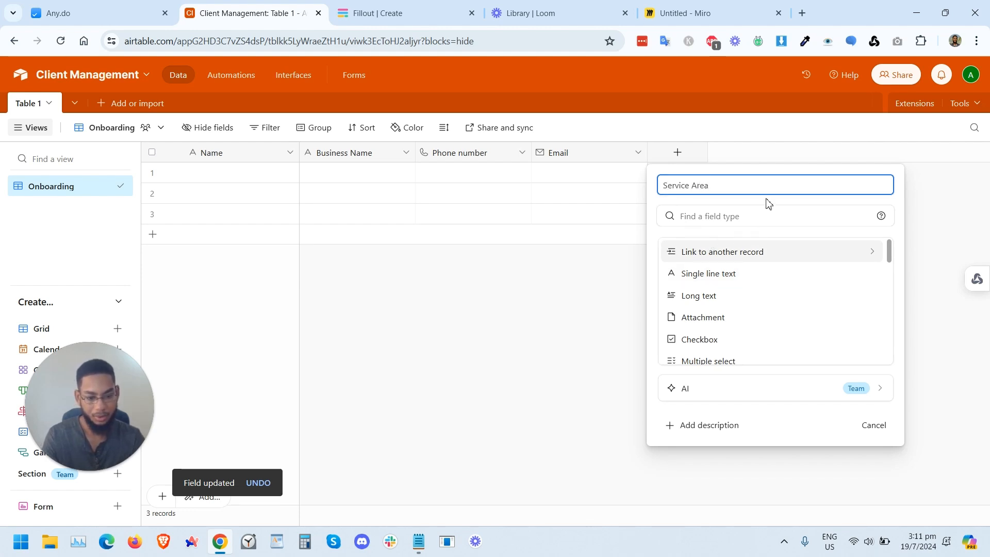
click(686, 273)
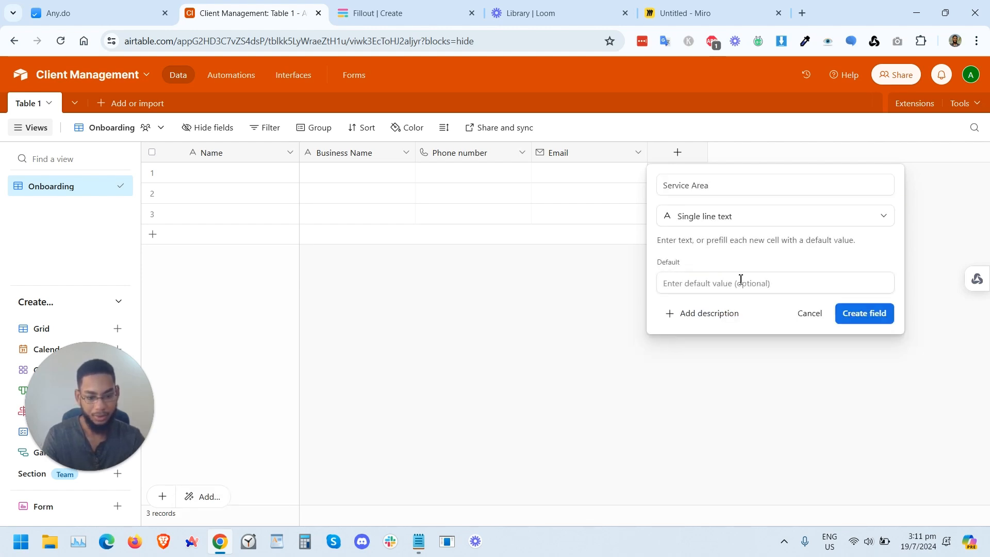
click(856, 314)
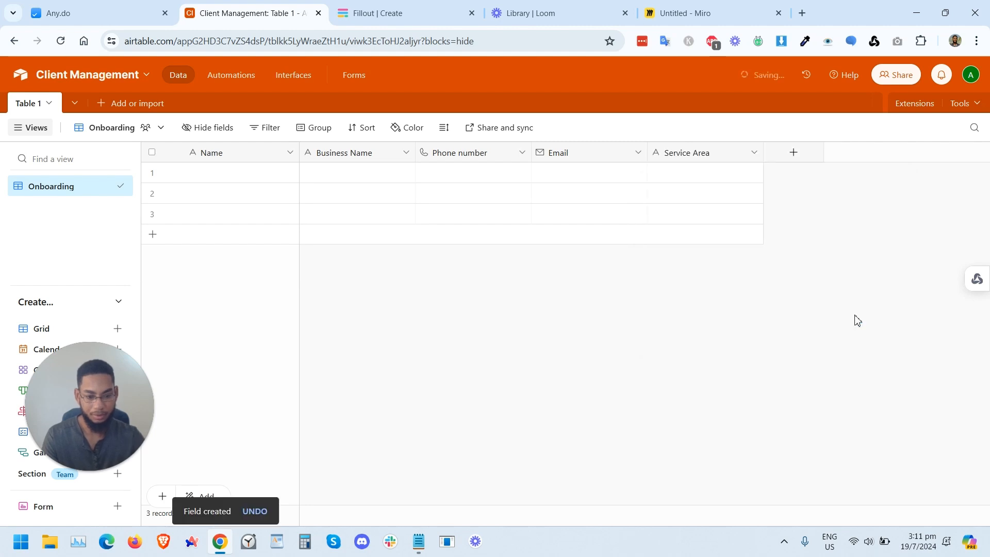
Step: Add a new Attachment field named Logo
click(789, 154)
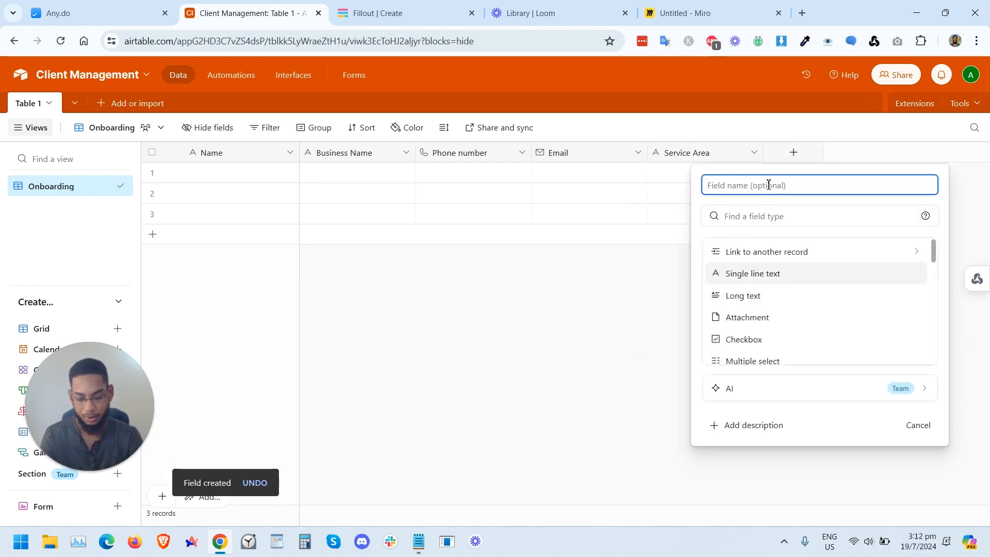
text(Loo)
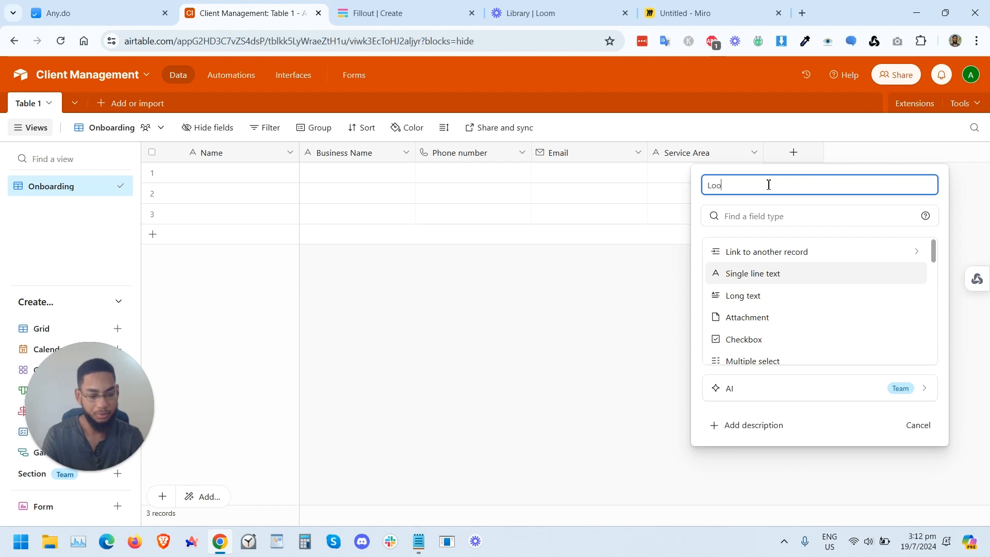
click(764, 216)
text(att)
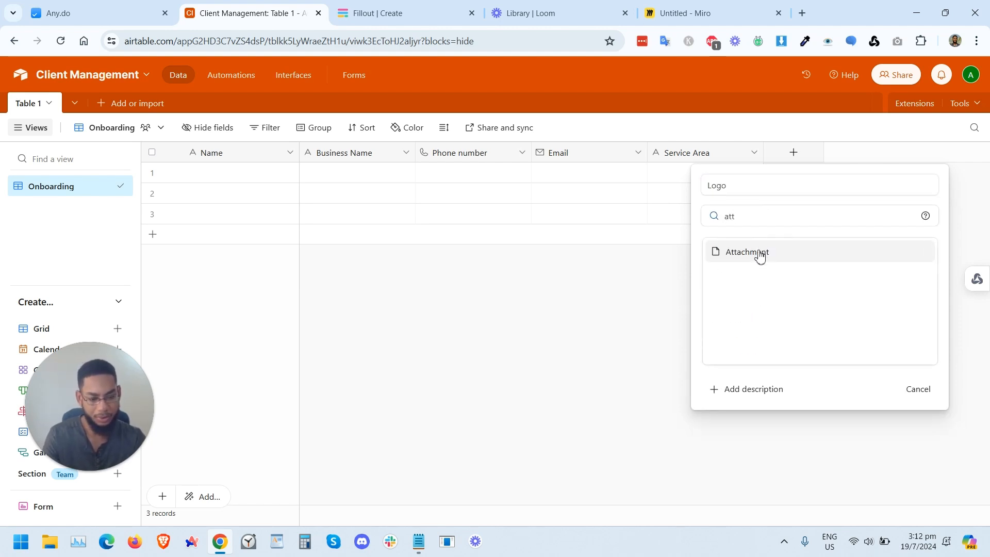
click(760, 253)
click(896, 285)
Step: Add a new Single line text field named Products and Services
click(909, 152)
text(Products and Services)
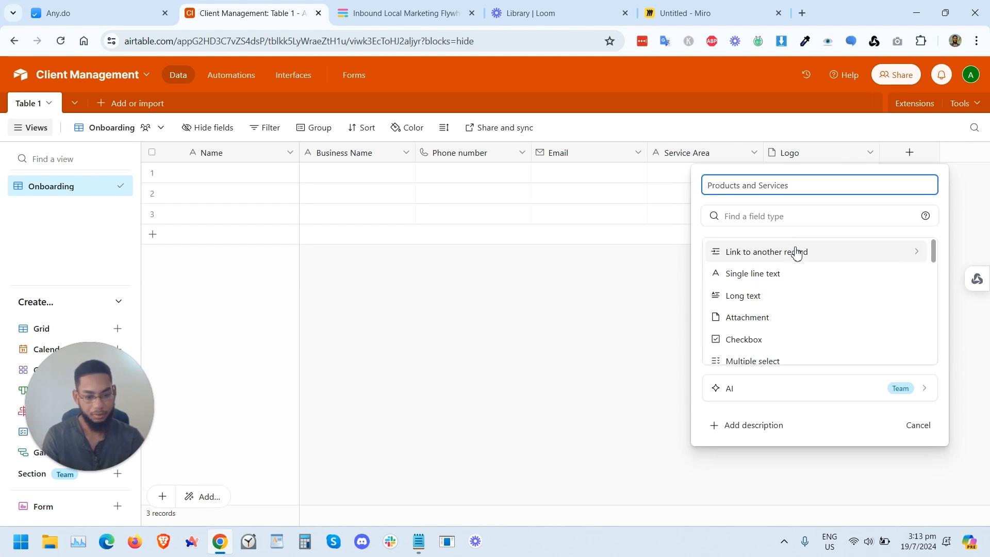
click(781, 280)
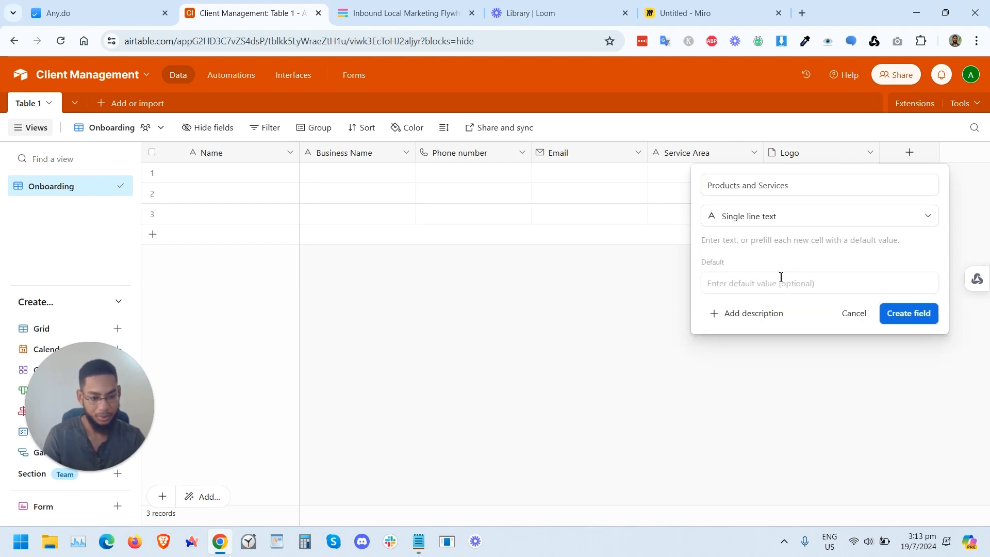
click(906, 315)
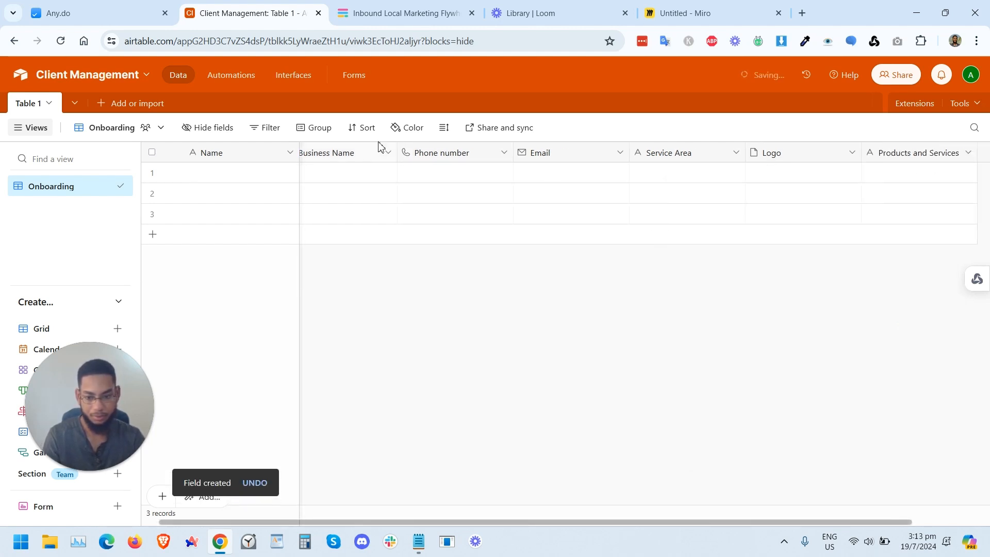
Step: Add a new Single line text field named Operating Hours
click(921, 152)
text(Operating Hours)
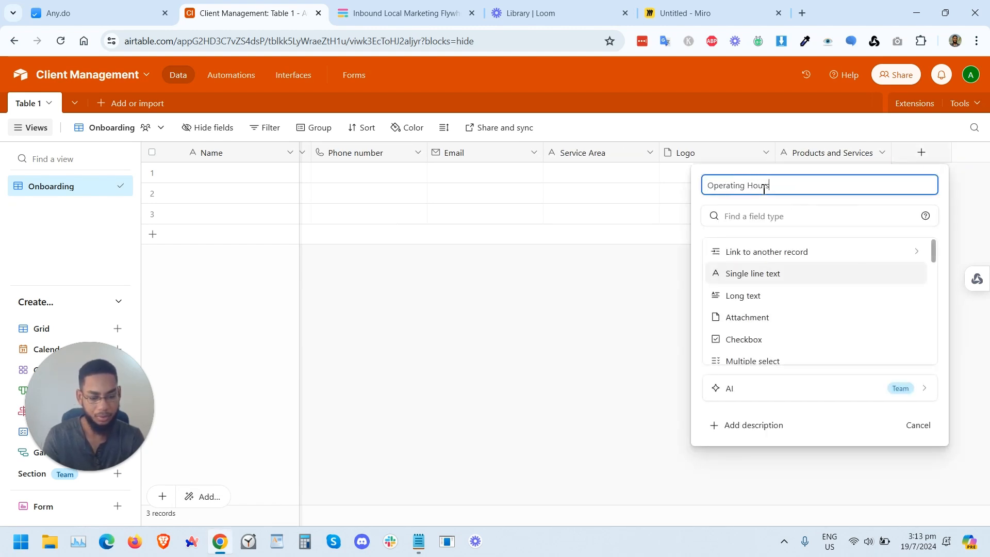
click(768, 279)
click(914, 323)
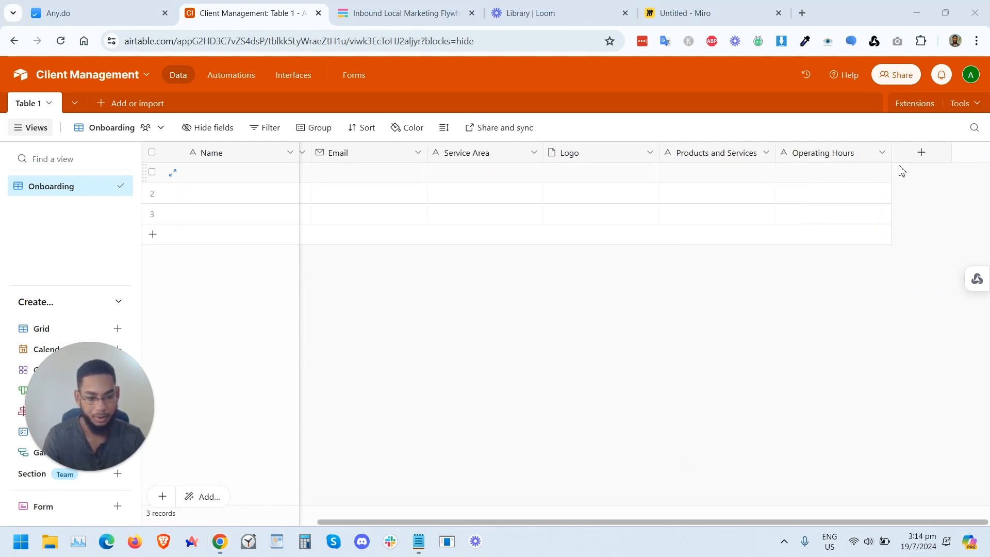
Step: Add a new URL field named Booking Link
click(920, 153)
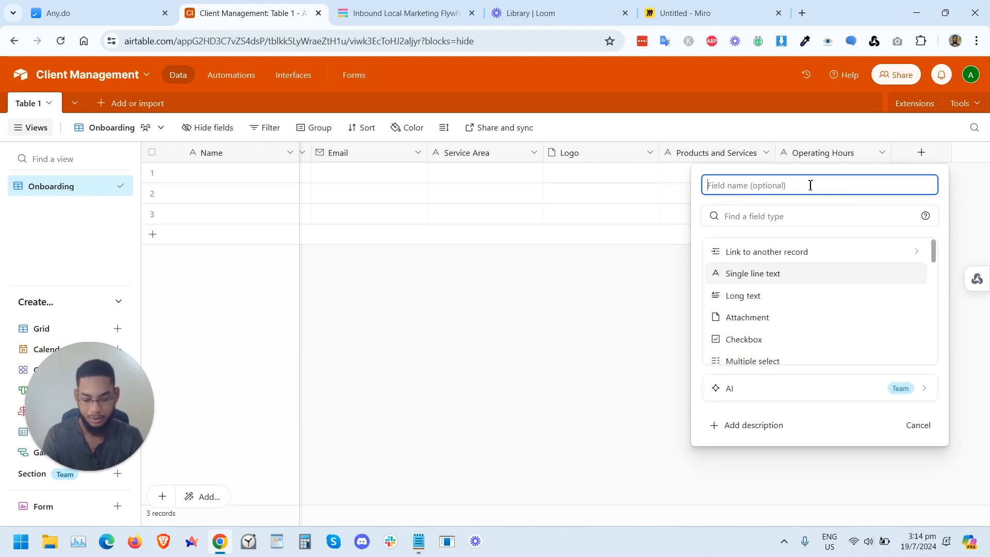
text(Booking Link)
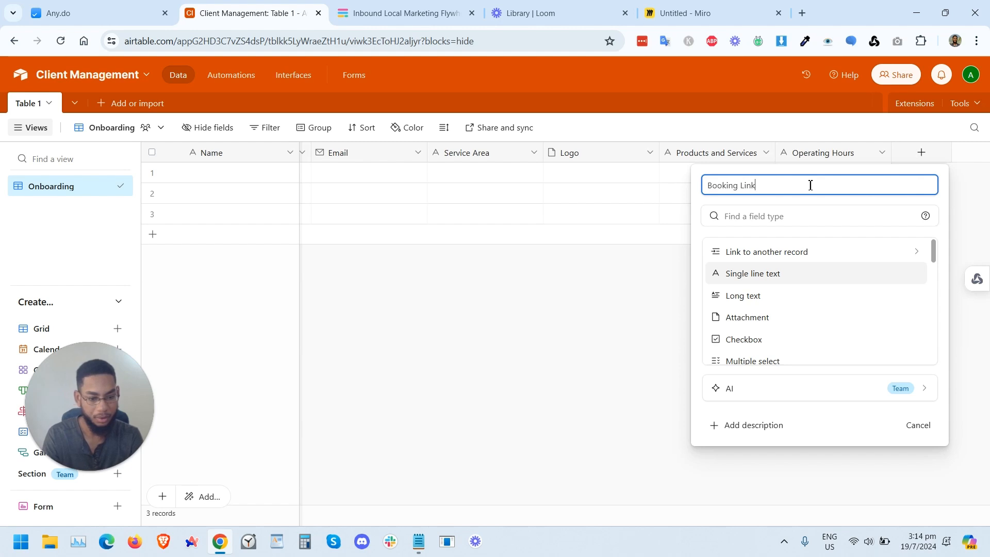
click(754, 219)
text(url)
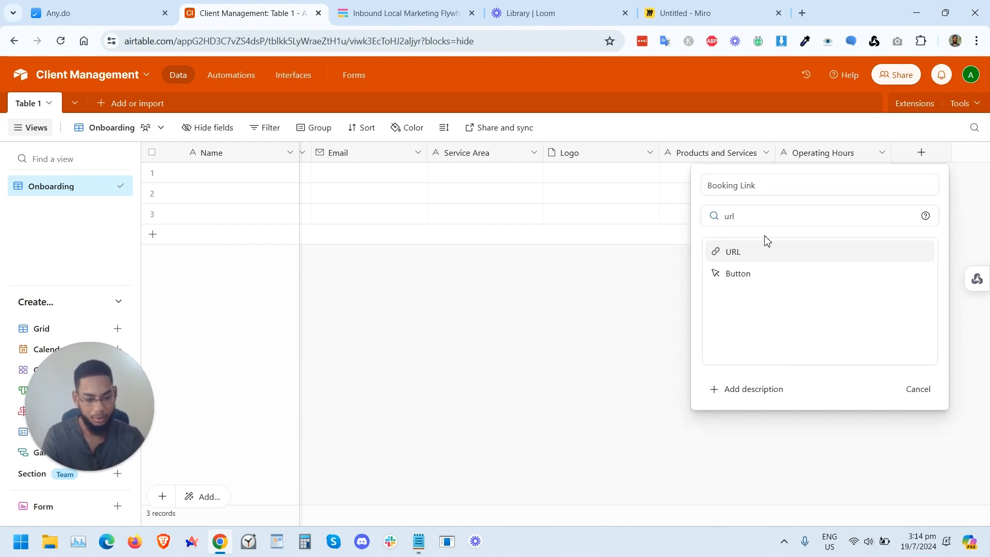
click(753, 253)
click(897, 279)
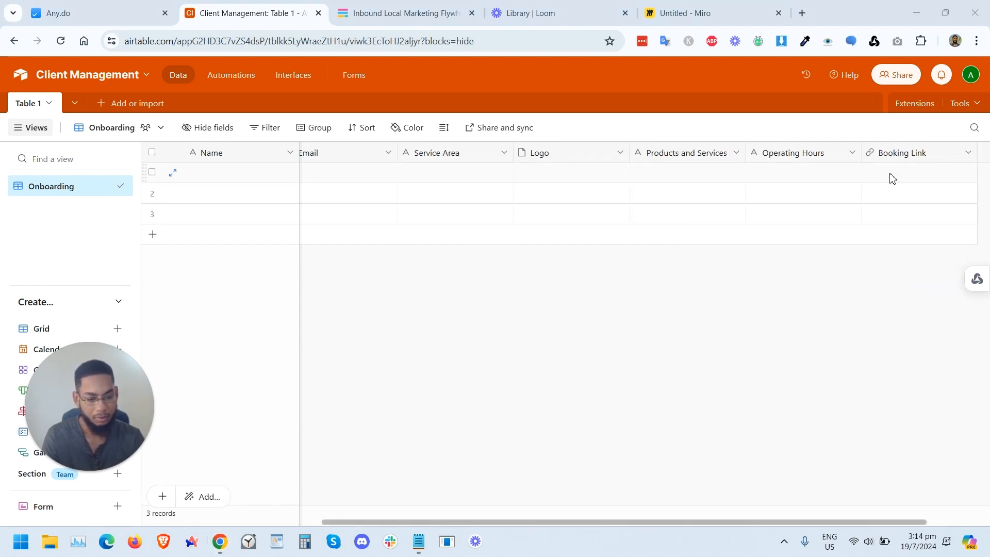
Step: Add a Long text field named Business Description and move it to sit right after Service Area
scroll(931, 188, right, 2)
click(920, 153)
text(Business Description)
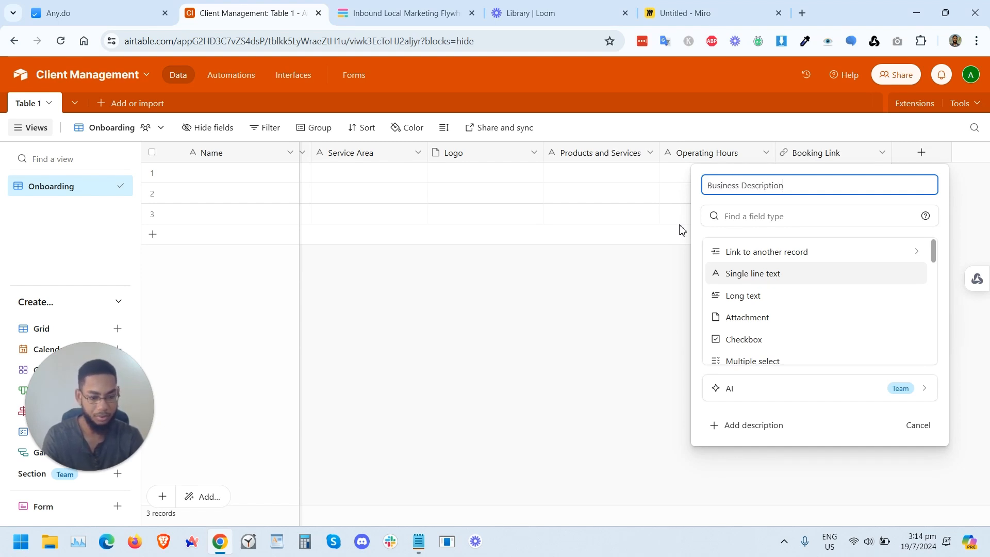
click(763, 297)
click(902, 355)
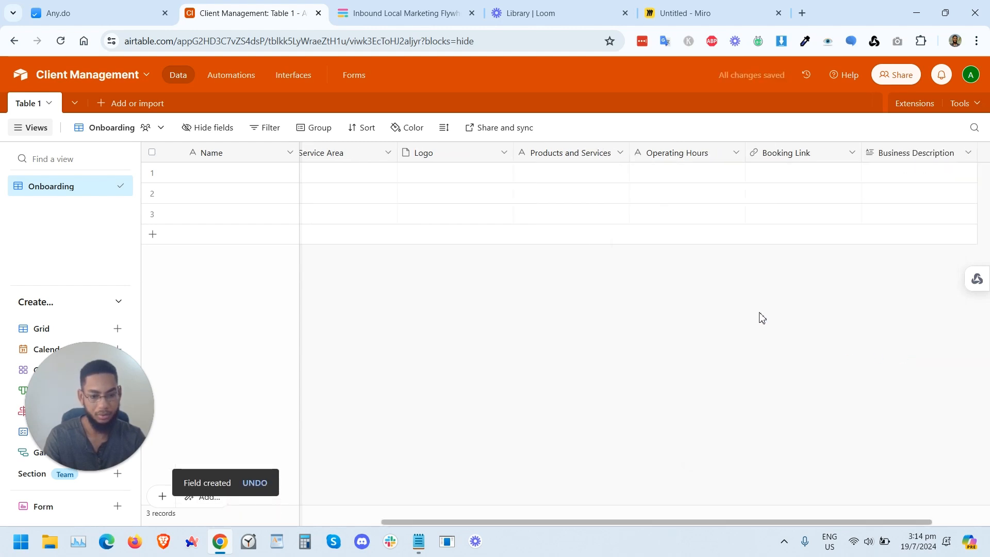
drag(829, 154, 599, 166)
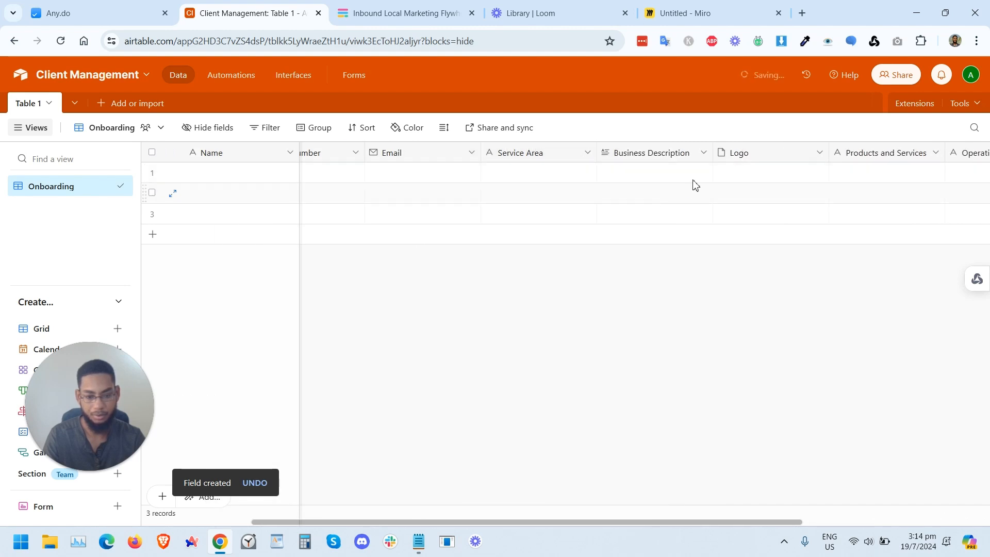
Step: In Fillout, create a new blank form with the Plain theme and name it Client Onboarding
scroll(378, 248, left, 3)
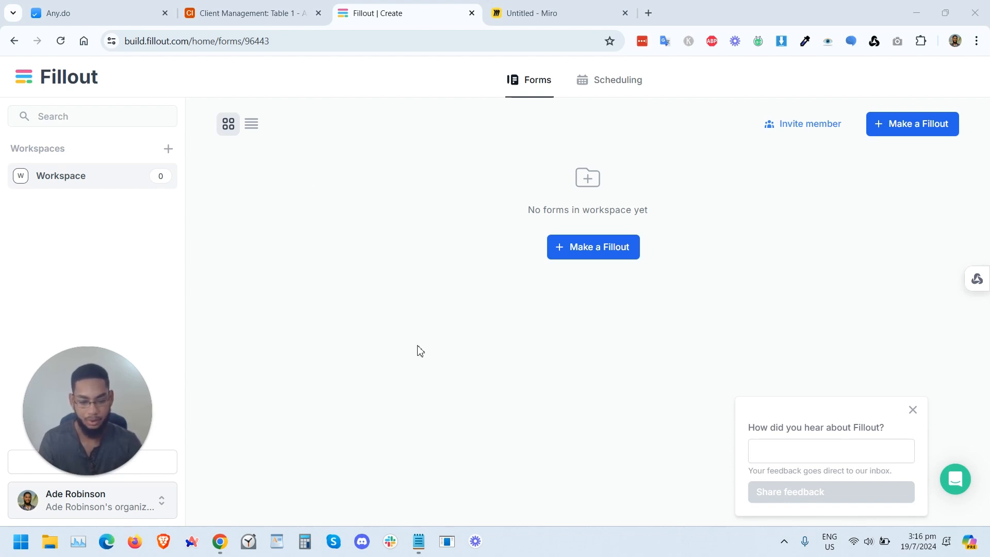
click(589, 257)
click(287, 306)
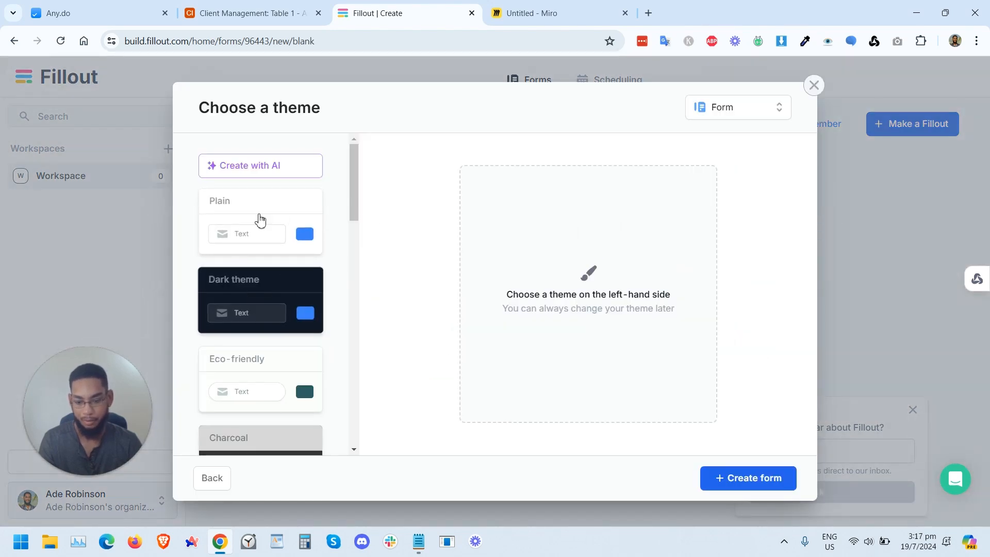
click(266, 213)
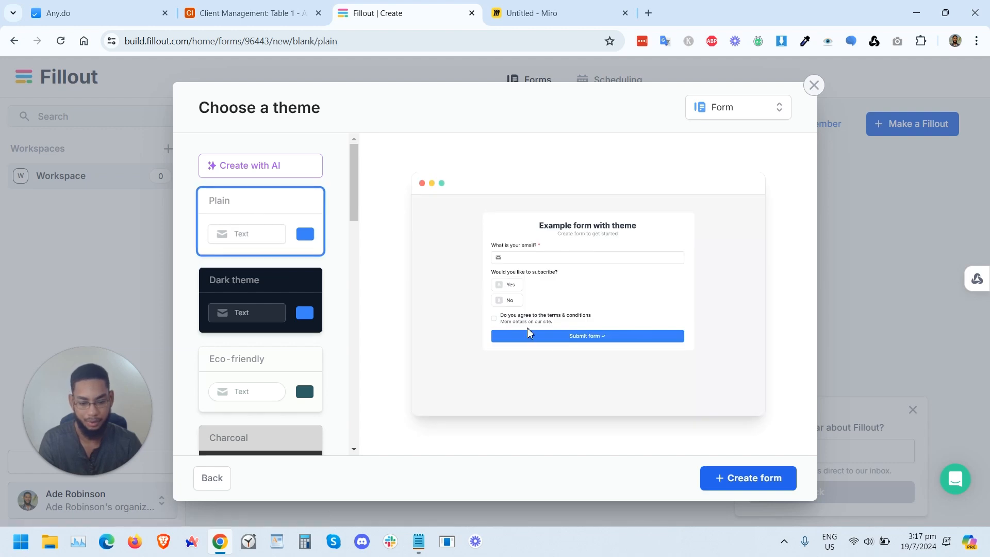
click(726, 481)
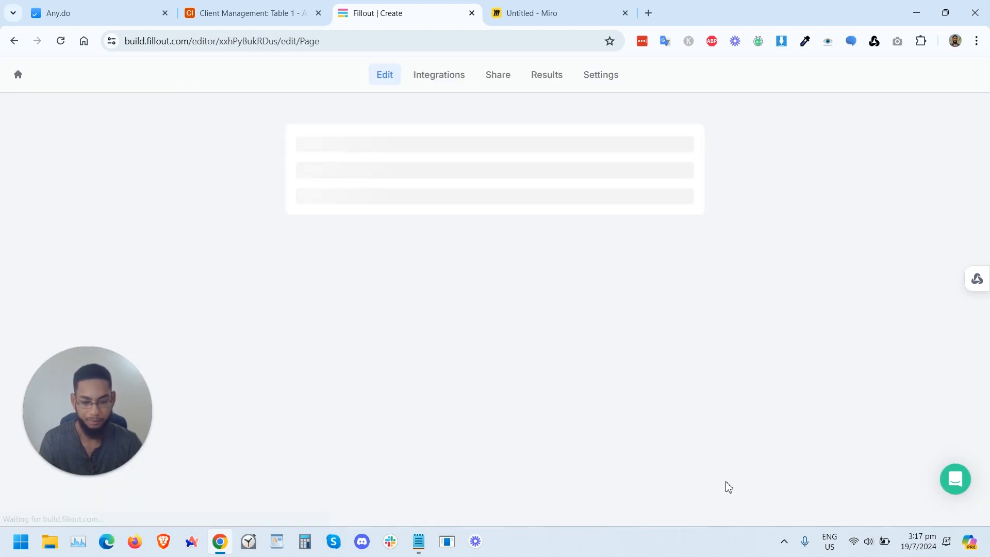
text(Client Onboarding)
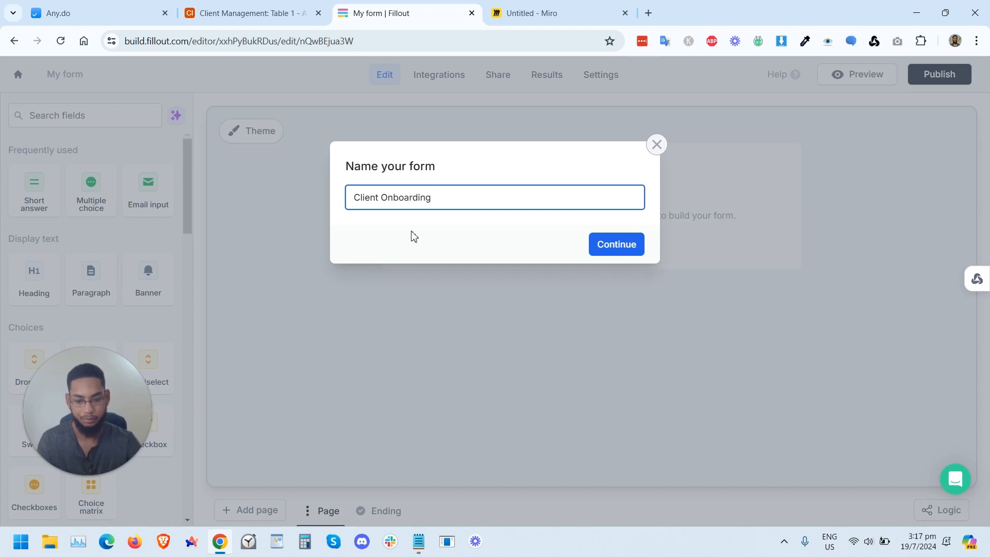
click(603, 249)
Step: Add an Airtable integration and grant Fillout access to the Client Management base
click(432, 78)
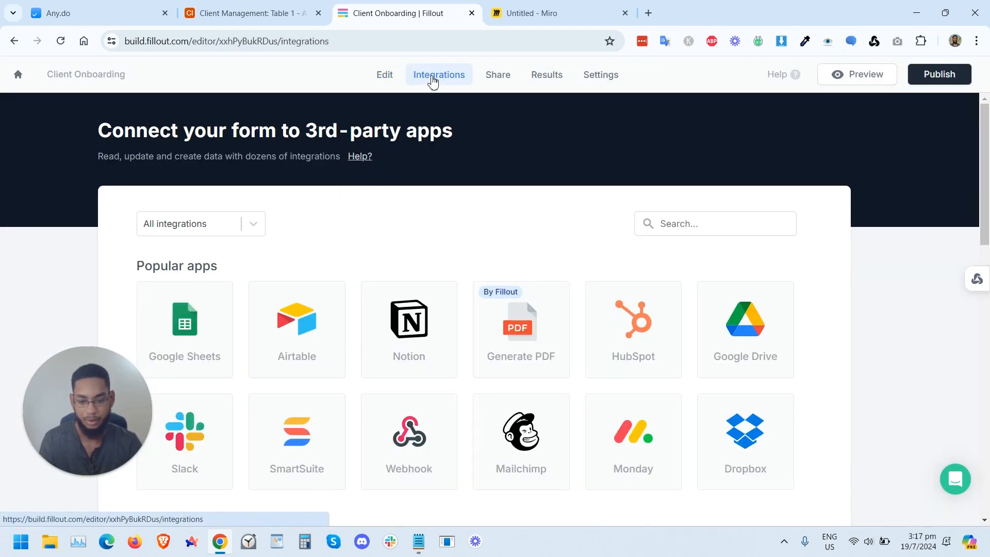
click(324, 311)
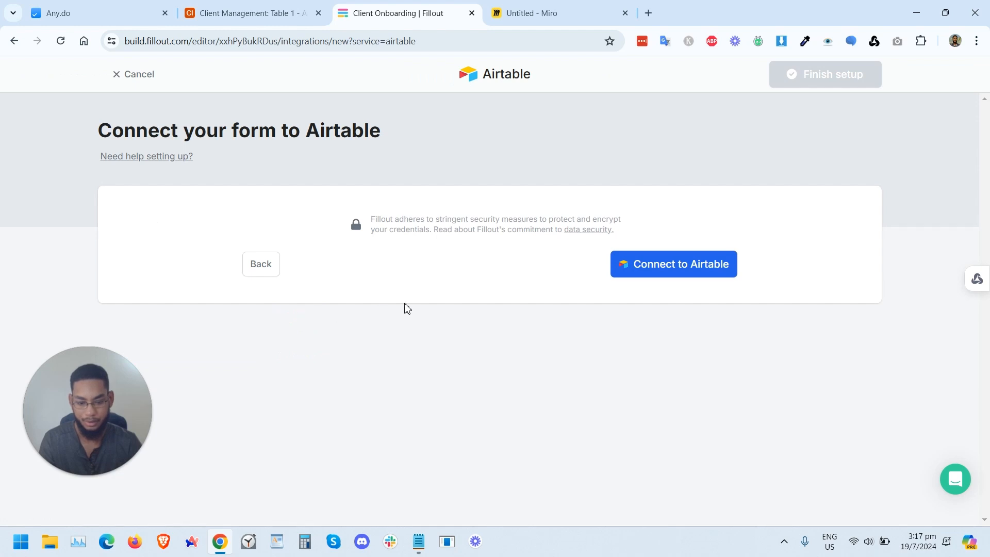
click(650, 267)
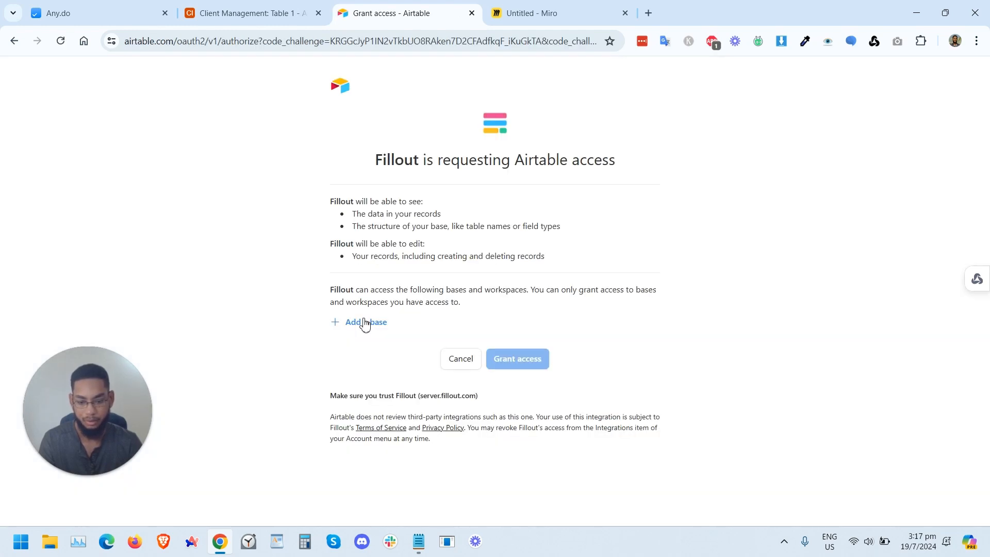
click(365, 324)
scroll(577, 430, down, 3)
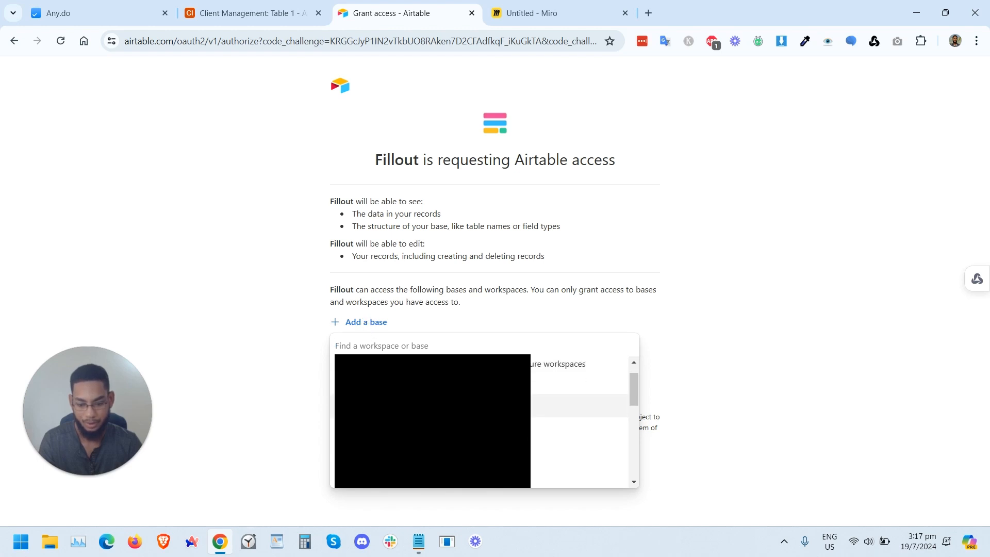
scroll(482, 420, down, 3)
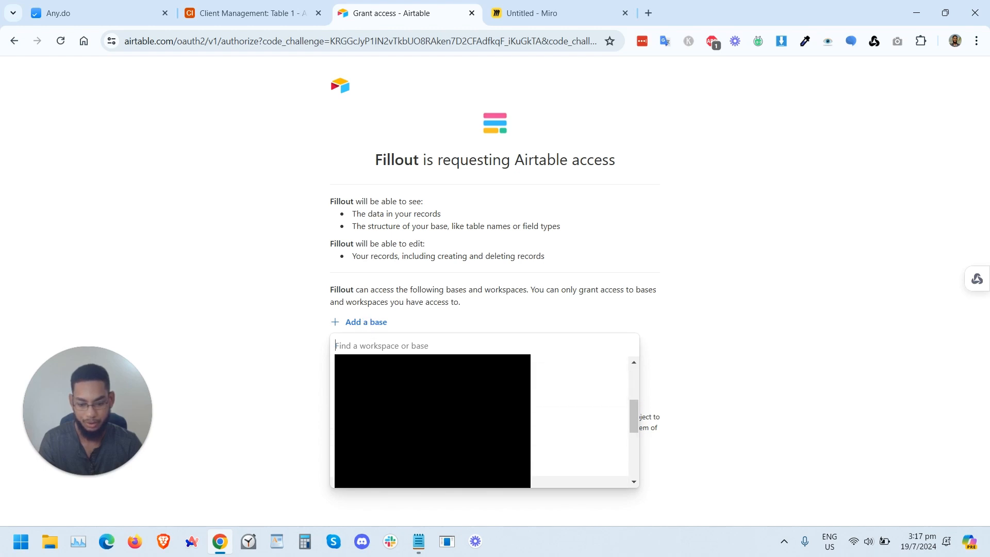
scroll(482, 420, down, 2)
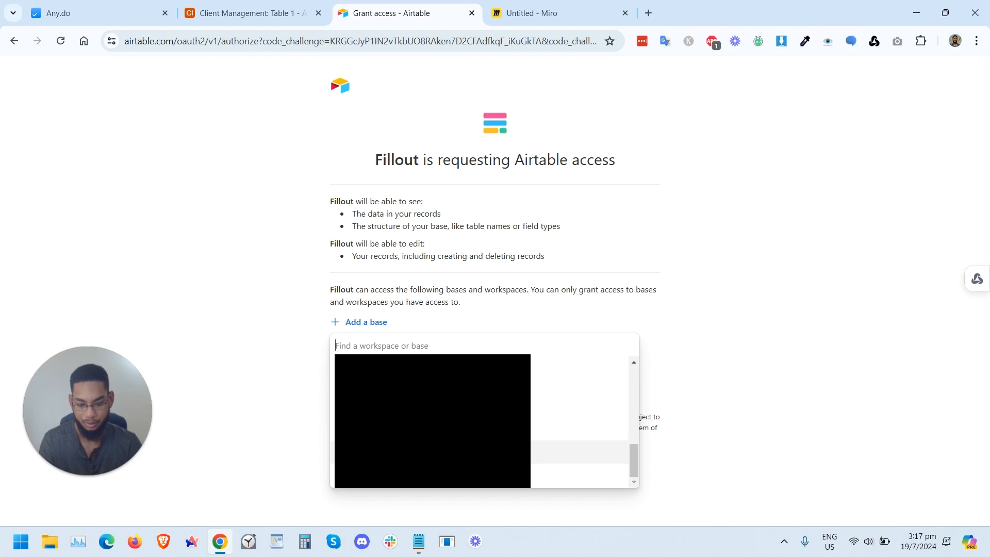
click(393, 418)
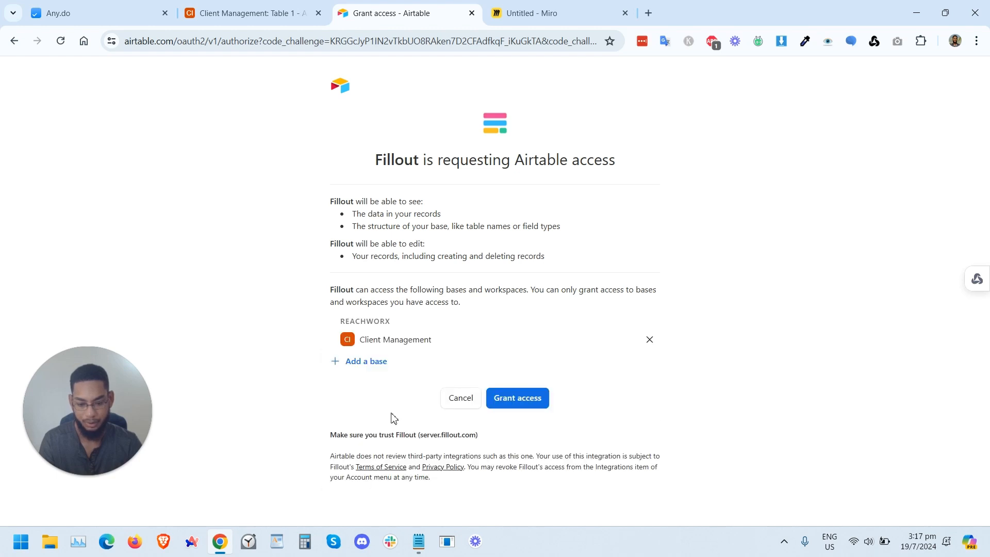
click(524, 405)
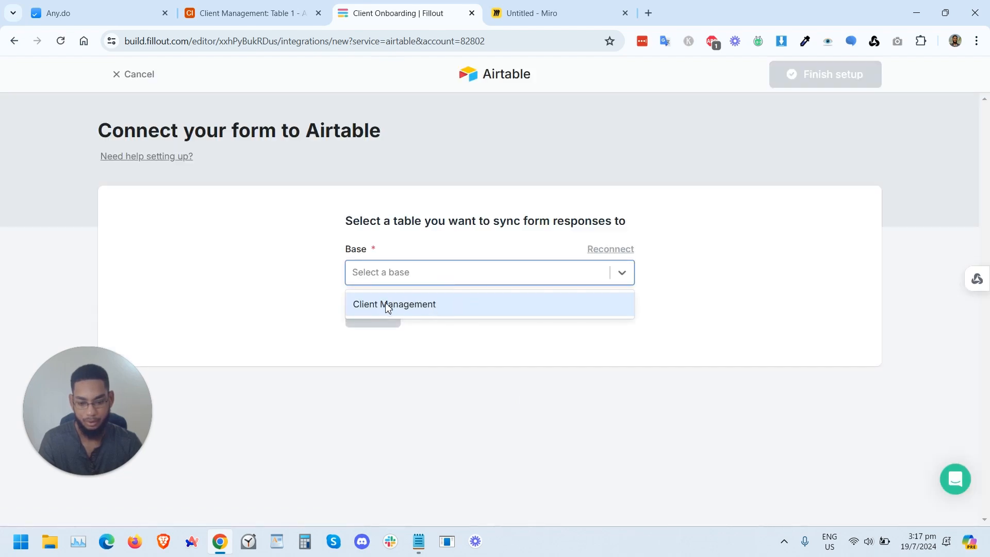
Step: Choose the Client Management base and Table 1 as the destination for form responses
click(403, 308)
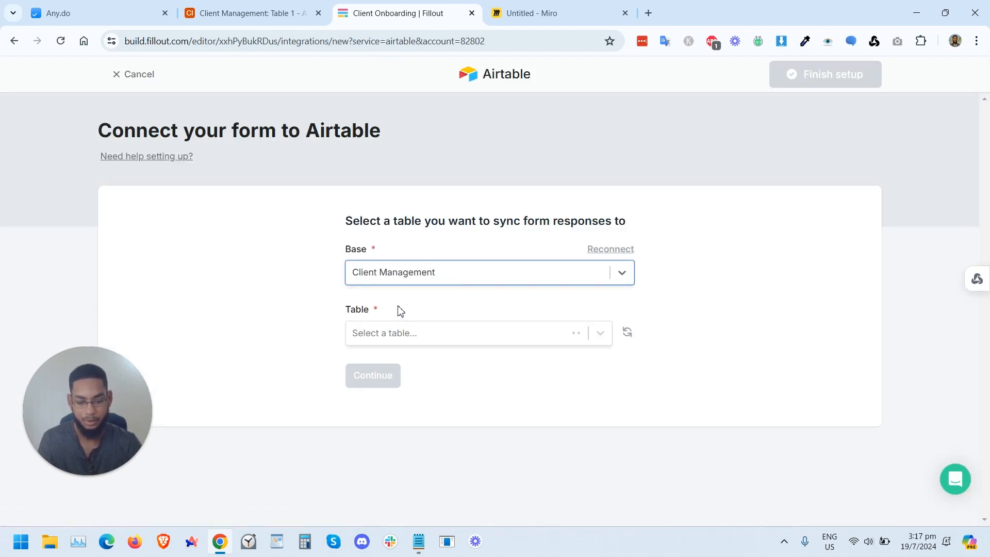
click(402, 337)
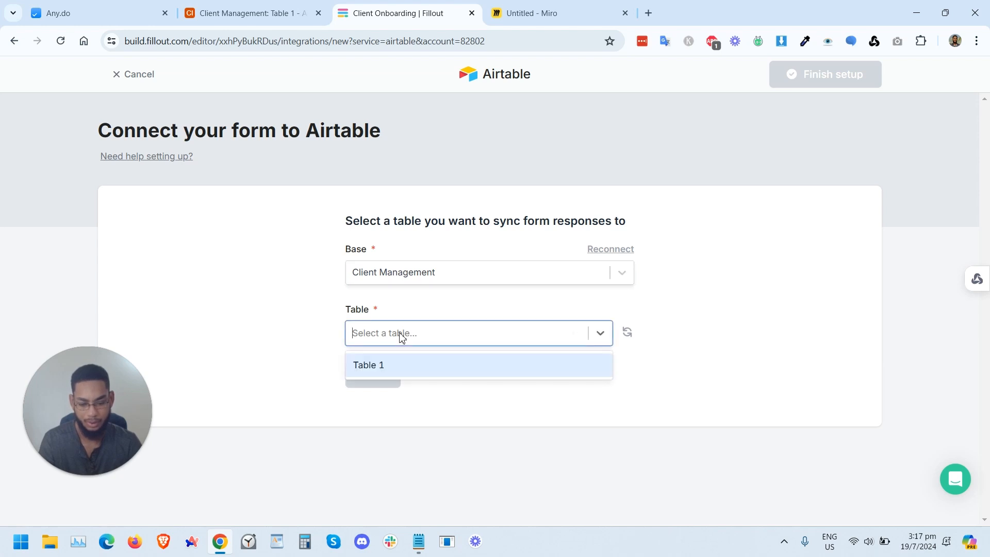
click(384, 367)
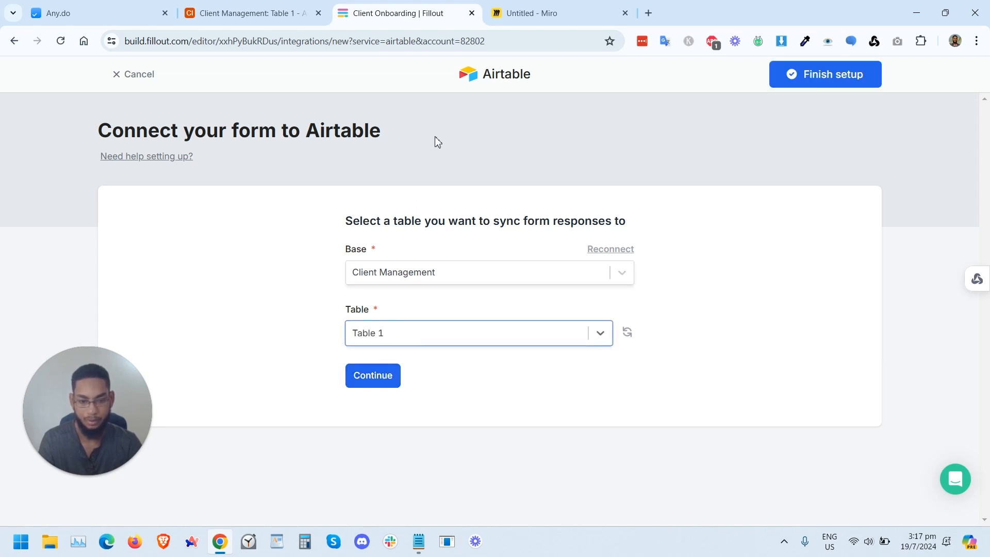
Step: Check the table's name in the Airtable base and return to the integration setup
click(245, 11)
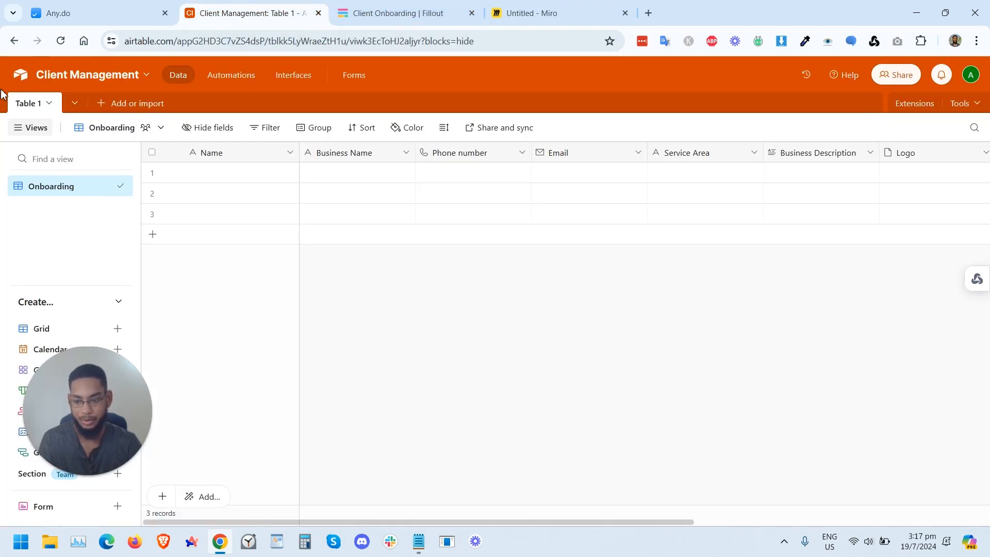
double_click(26, 105)
click(194, 279)
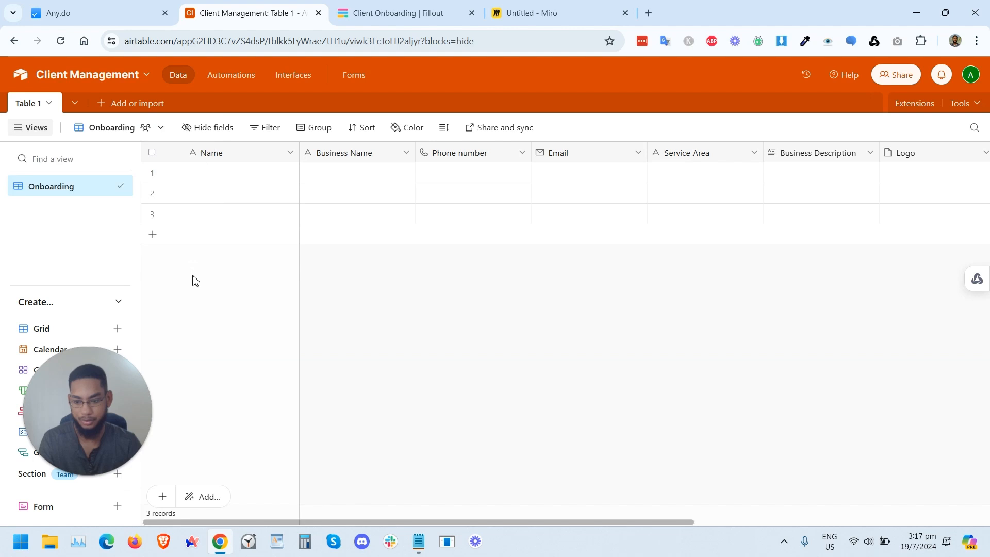
click(393, 9)
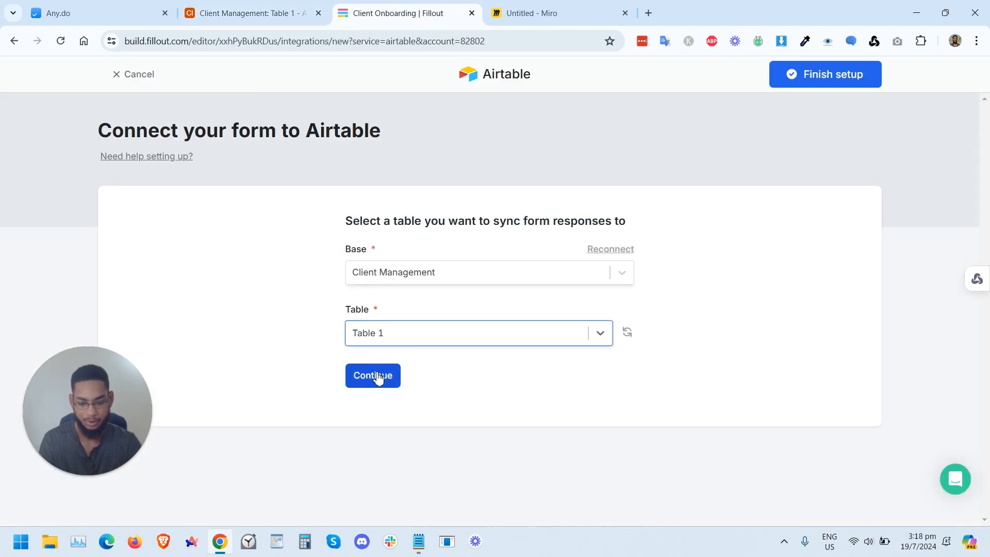
Step: Continue with the Create record option and finish the Airtable integration setup, returning to the form editor
click(377, 375)
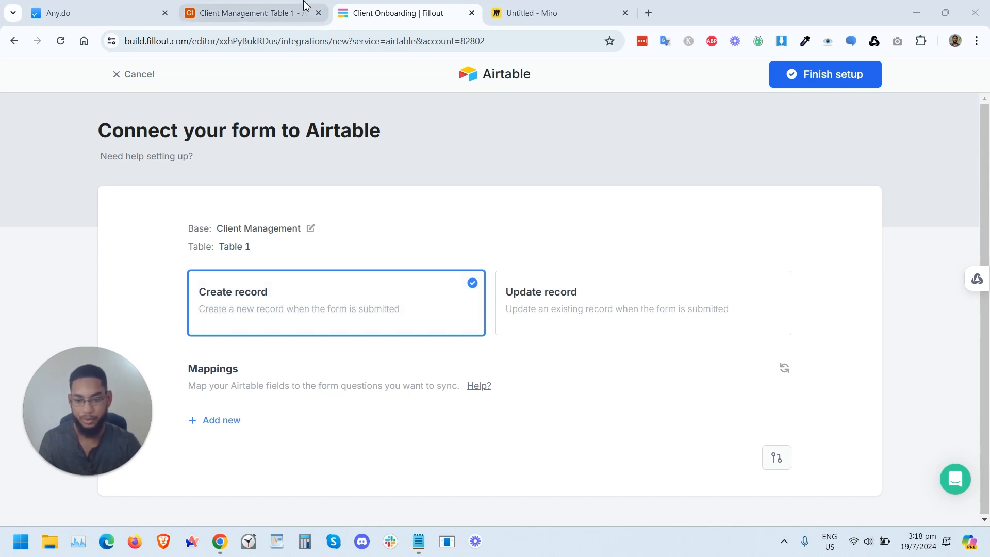
click(248, 13)
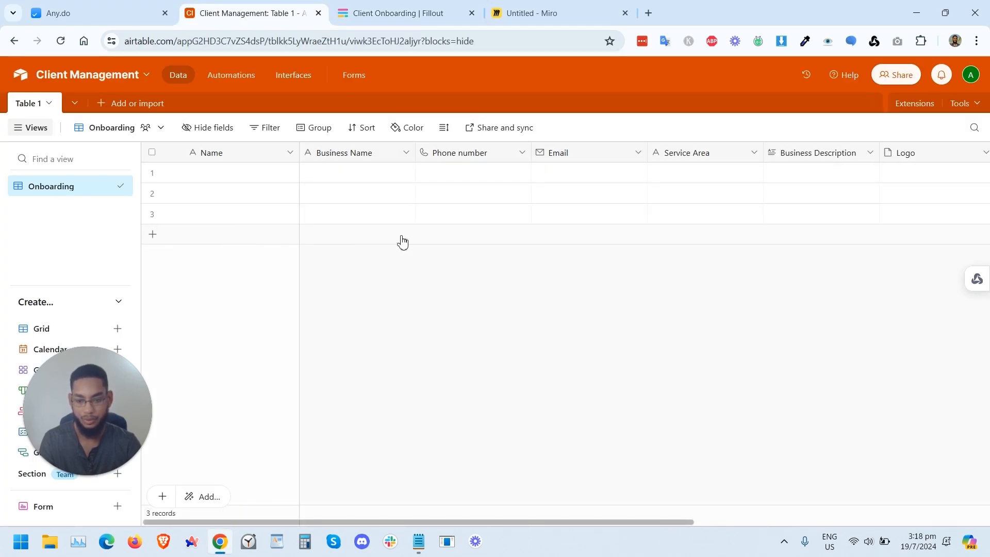
click(402, 13)
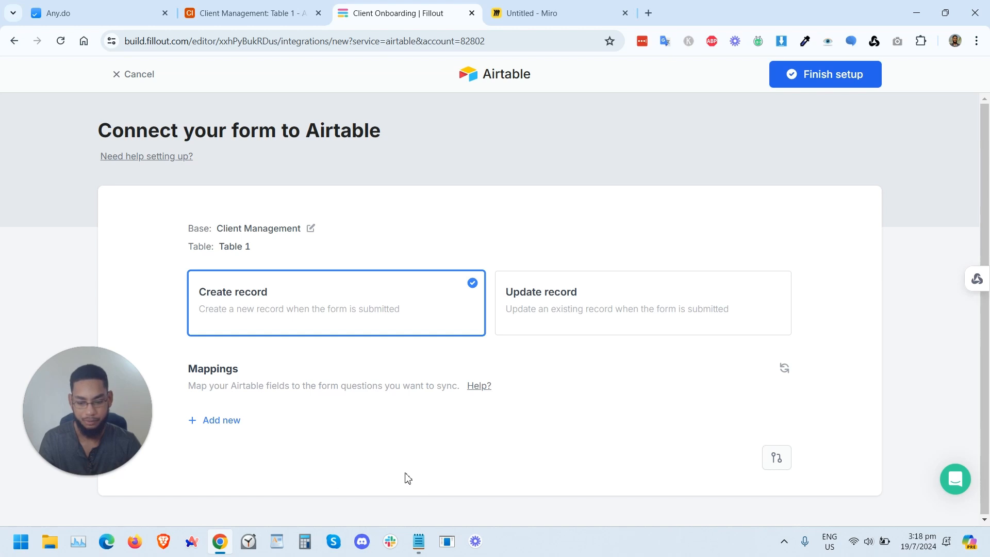
click(808, 72)
click(387, 78)
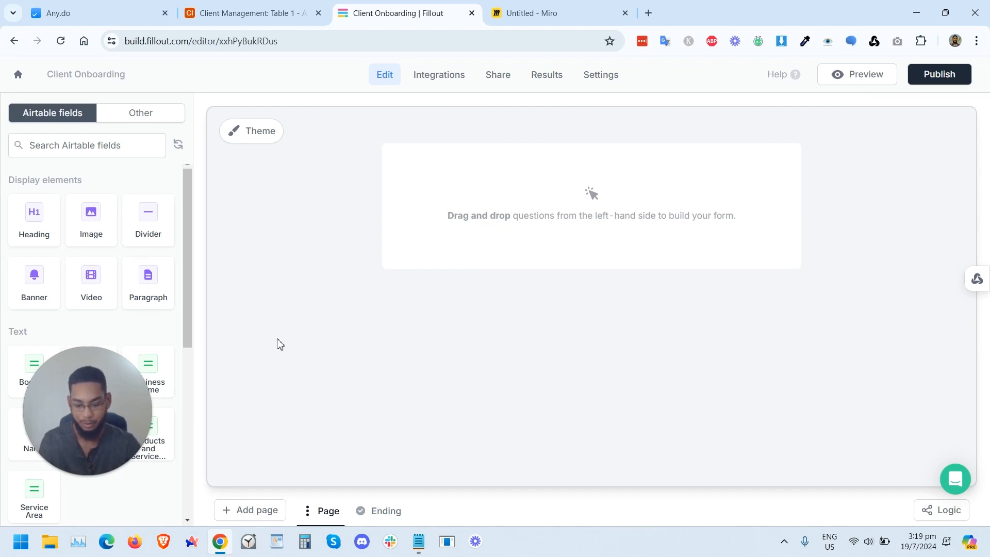
Step: Add a heading to the first page reading Client Onboaring Form
click(43, 227)
text(Client Onboaring Form)
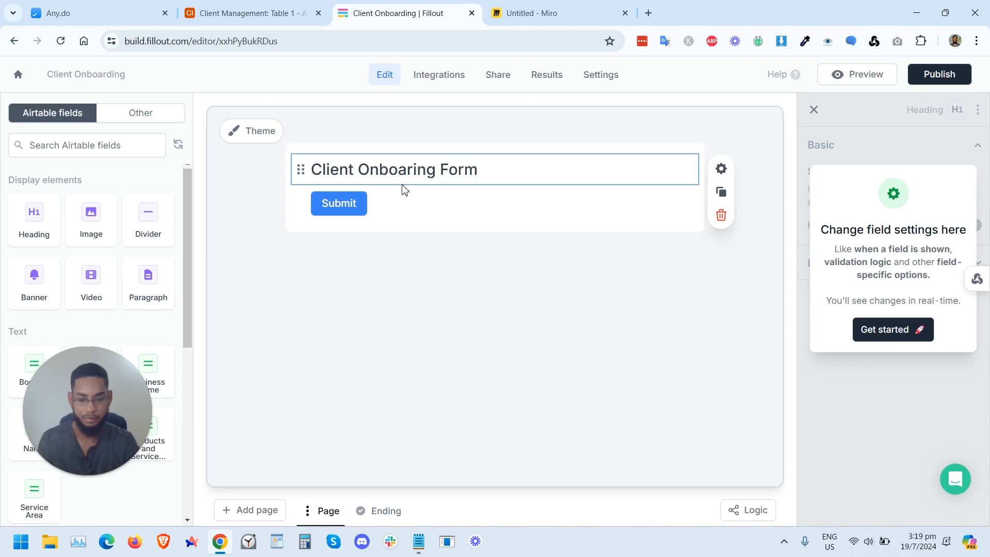
click(440, 271)
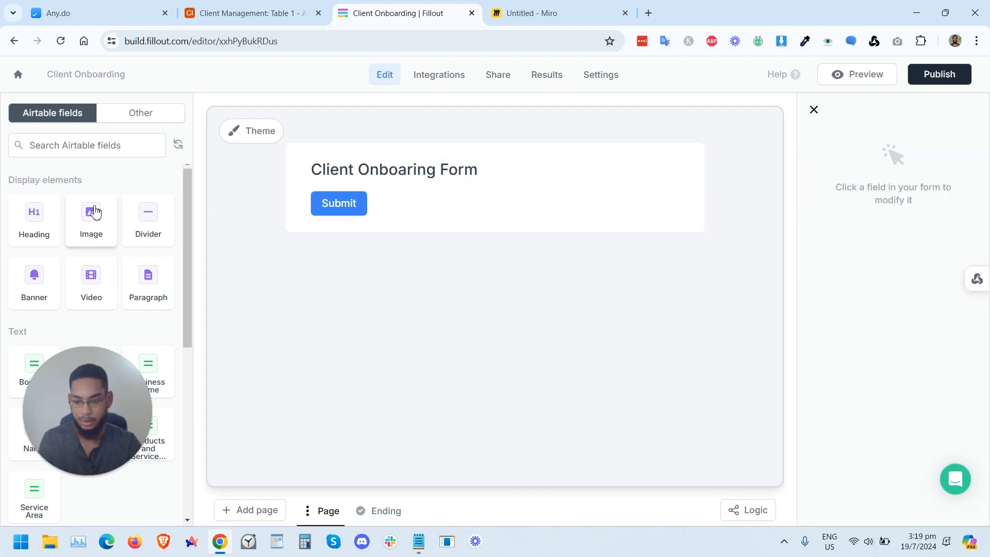
drag(94, 394, 49, 420)
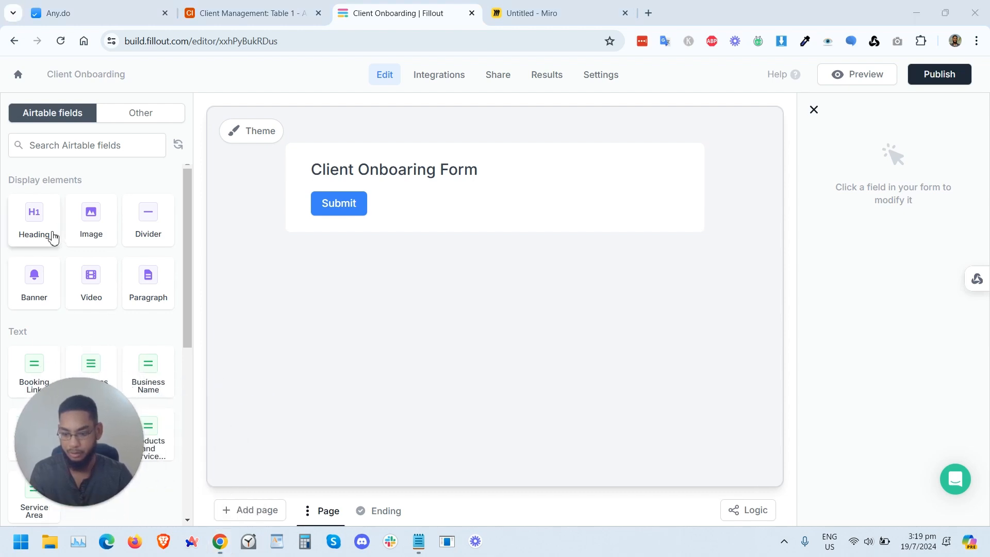
scroll(138, 315, down, 2)
scroll(141, 265, up, 2)
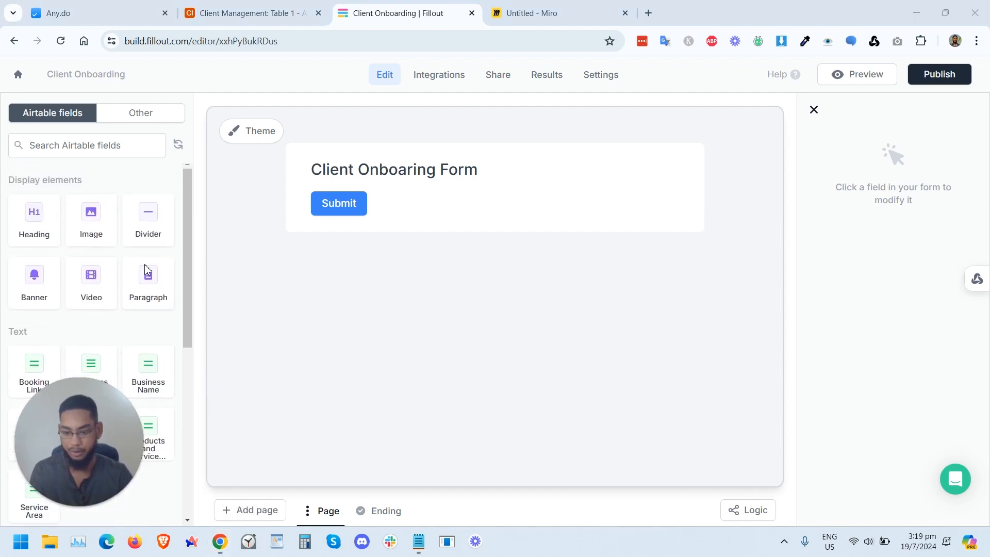
Step: Add a paragraph: Thank you for choosing us! Please take the time to fillout the required information so that we can quickly fulfill our services to you
click(146, 276)
text(Thank you for choosing us!)
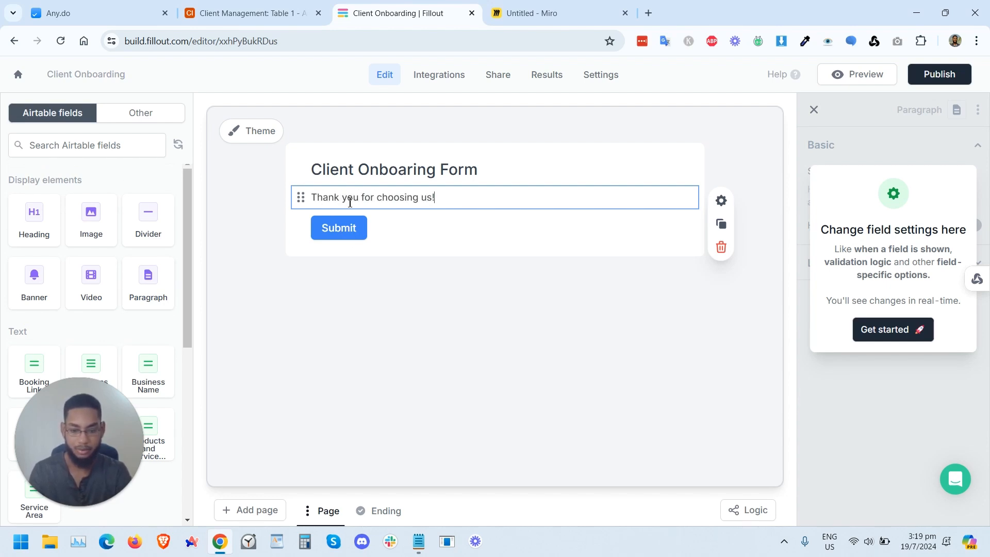
text(Please take the time to fillout the required information so that we can quickly fulfill our services to you.)
key(Escape)
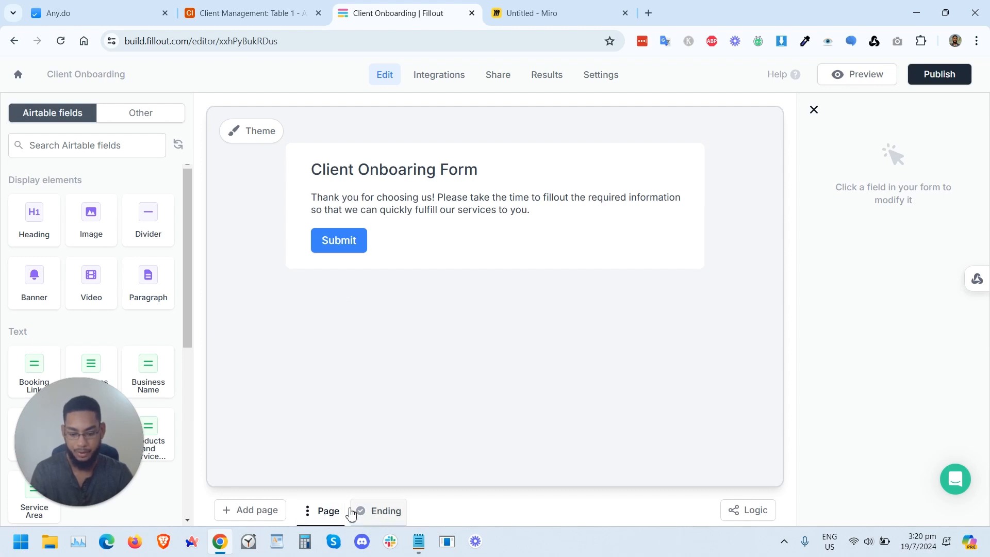
Step: Add a new form page named Client Information
click(258, 513)
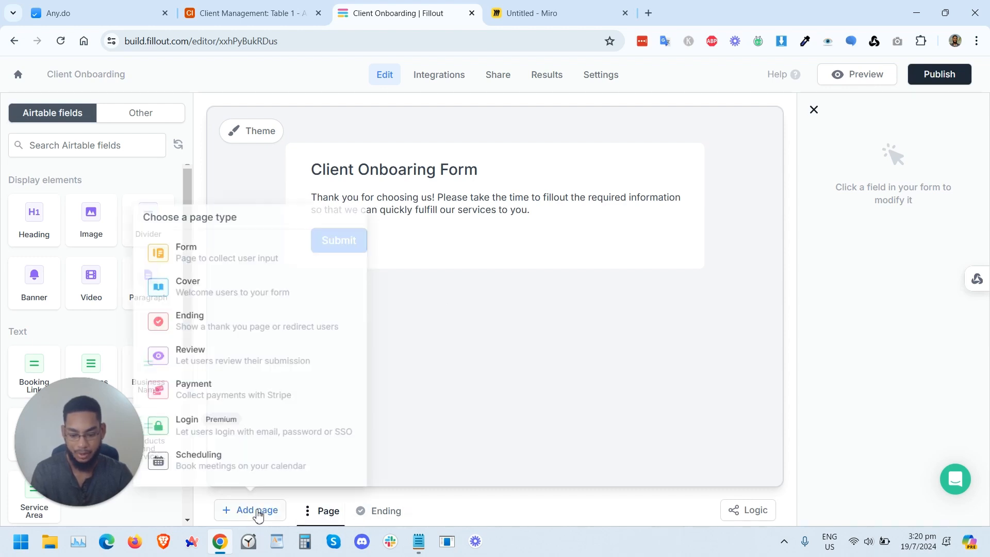
click(215, 245)
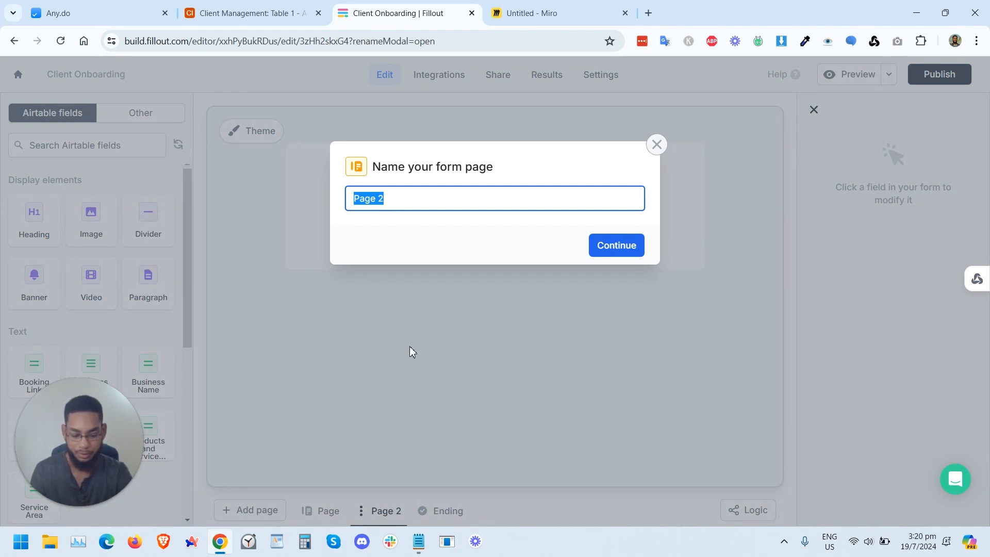
text(Client Information)
key(Return)
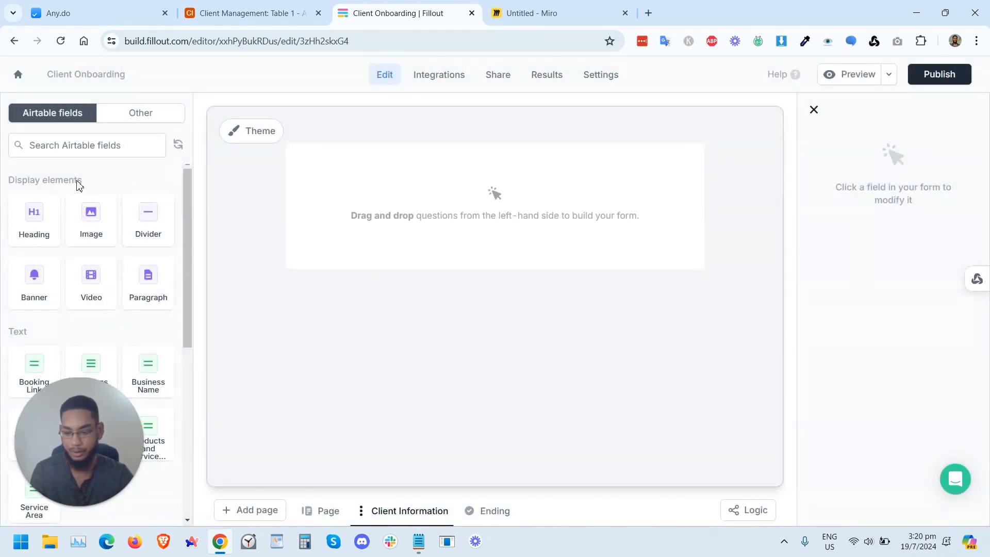
drag(77, 398, 249, 475)
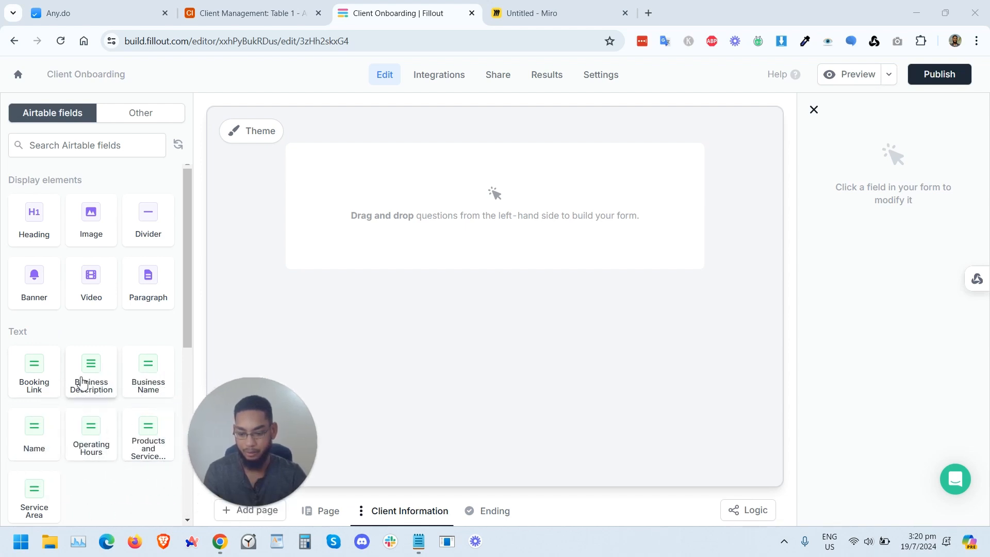
scroll(81, 399, down, 6)
scroll(82, 391, up, 6)
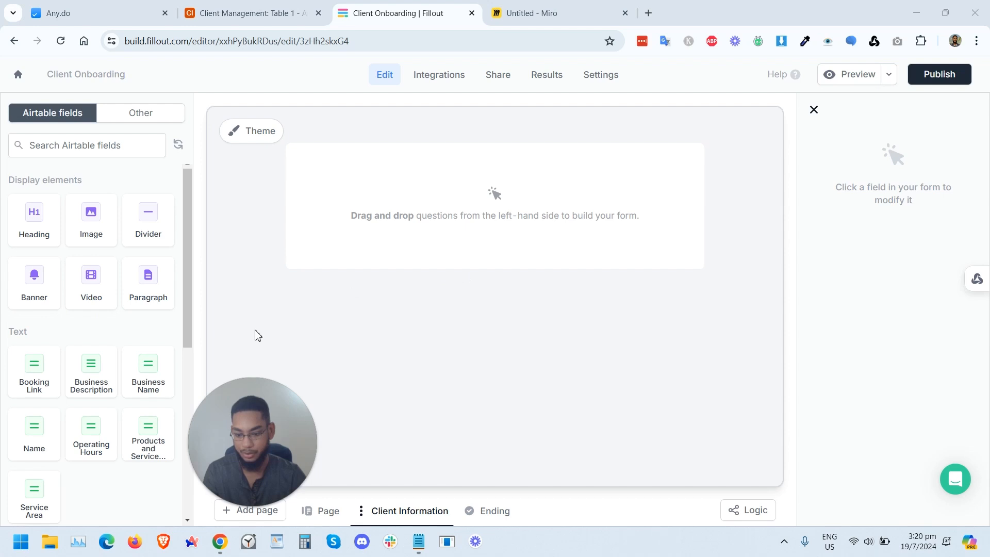
scroll(77, 382, down, 3)
scroll(57, 352, up, 2)
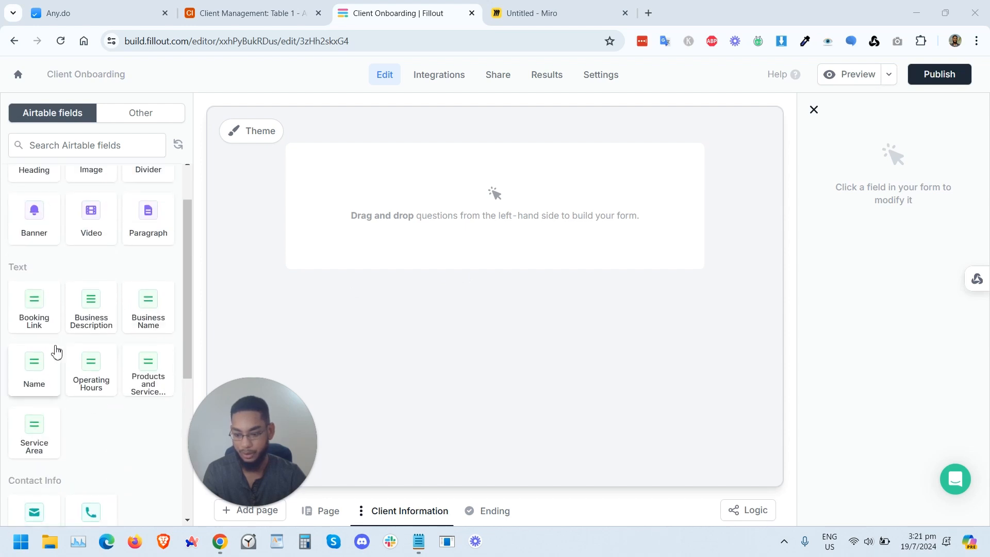
Step: Add a Name field to the Client Information page and relabel it Client Name
click(31, 375)
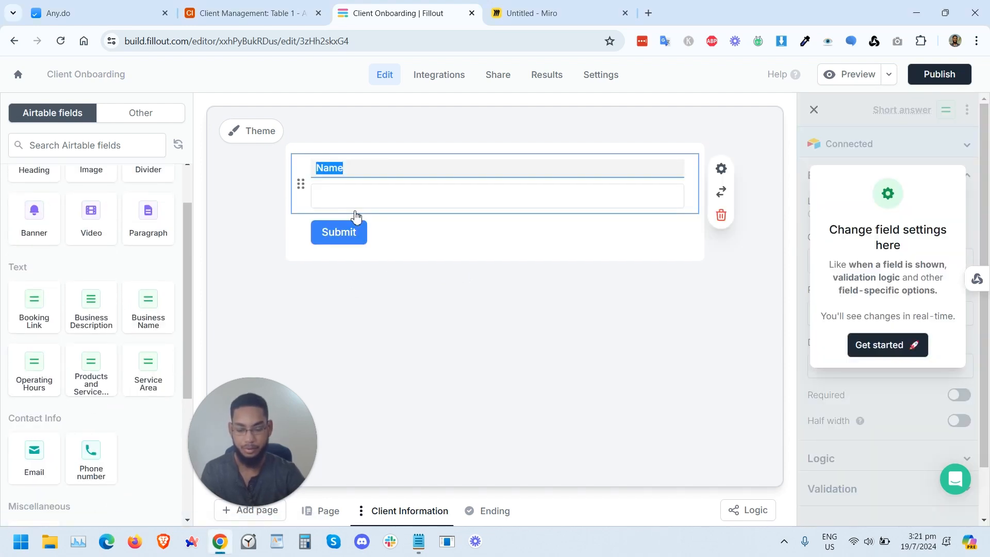
text(Client)
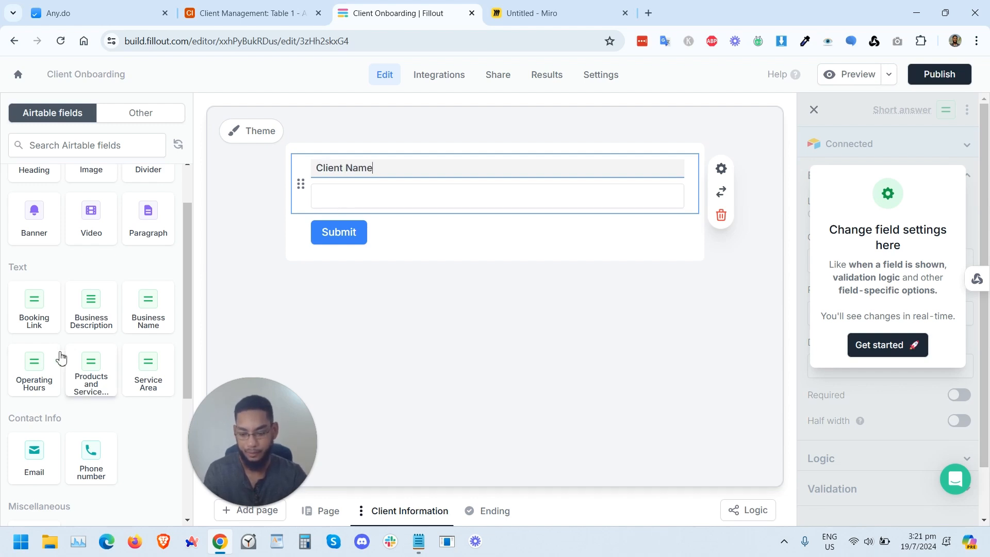
Step: Add Phone number and Email fields to the Client Information page and delete the Business Name field
click(156, 323)
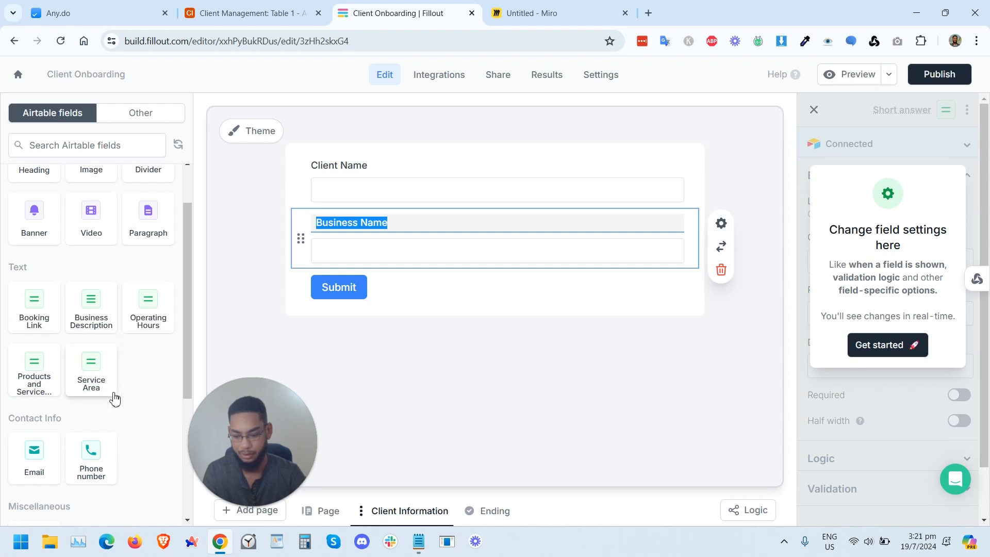
scroll(112, 402, down, 1)
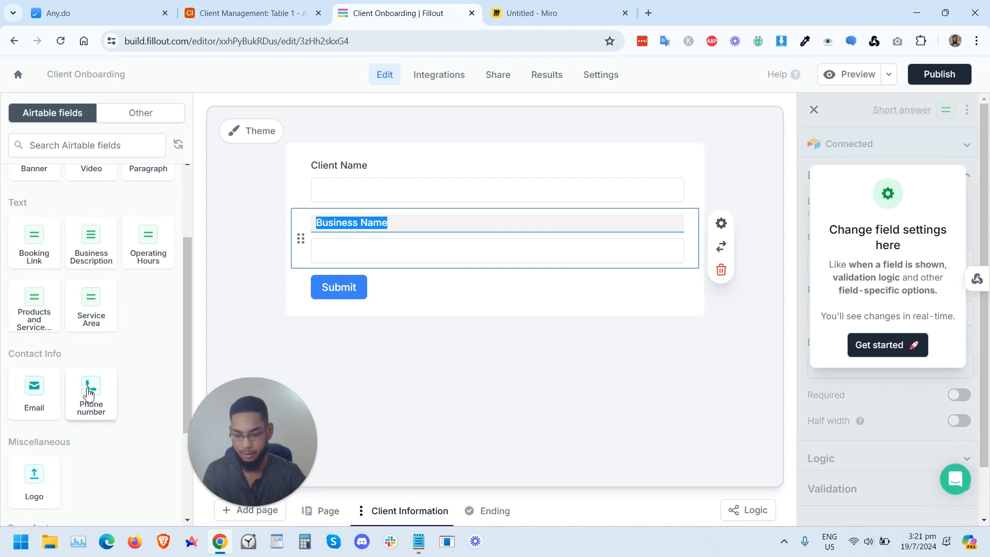
click(89, 393)
click(40, 405)
scroll(100, 433, down, 1)
scroll(102, 434, up, 2)
click(442, 221)
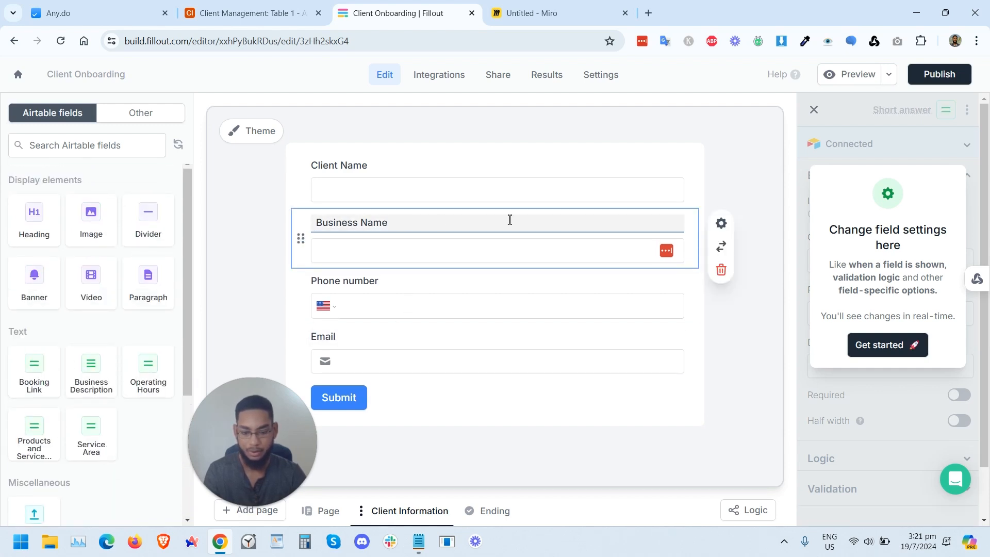
click(721, 274)
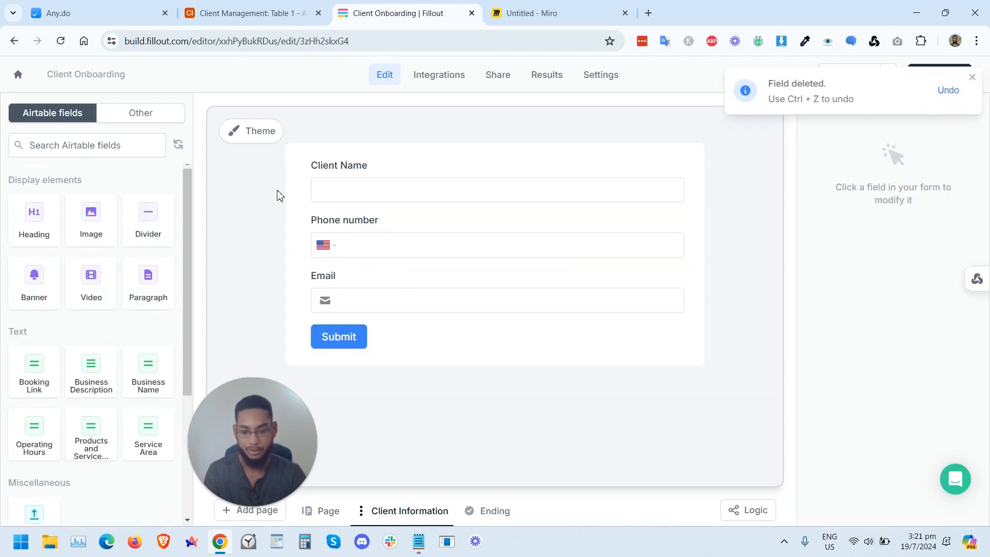
Step: Add a heading reading Client Information at the top of the Client Information page
click(36, 231)
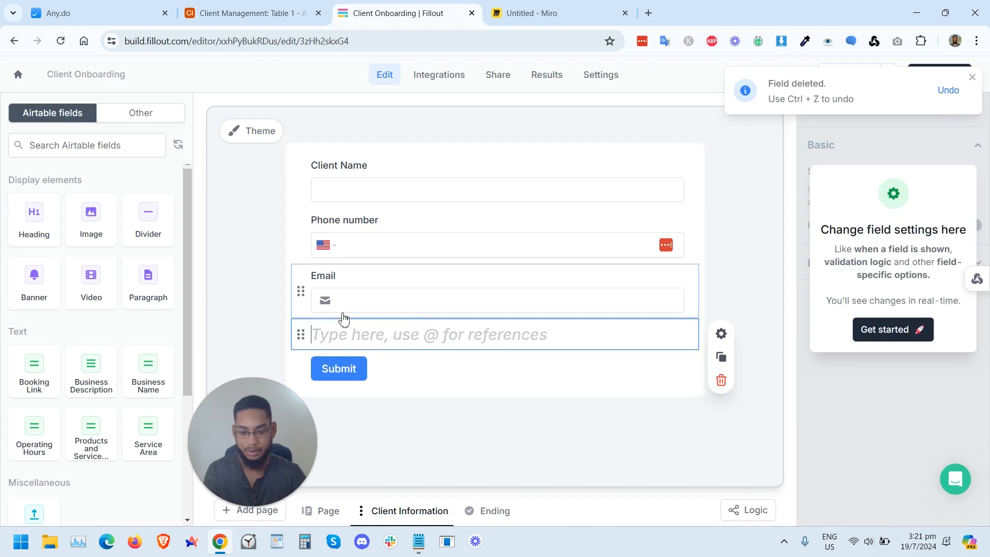
drag(297, 332, 309, 164)
text(Client Information)
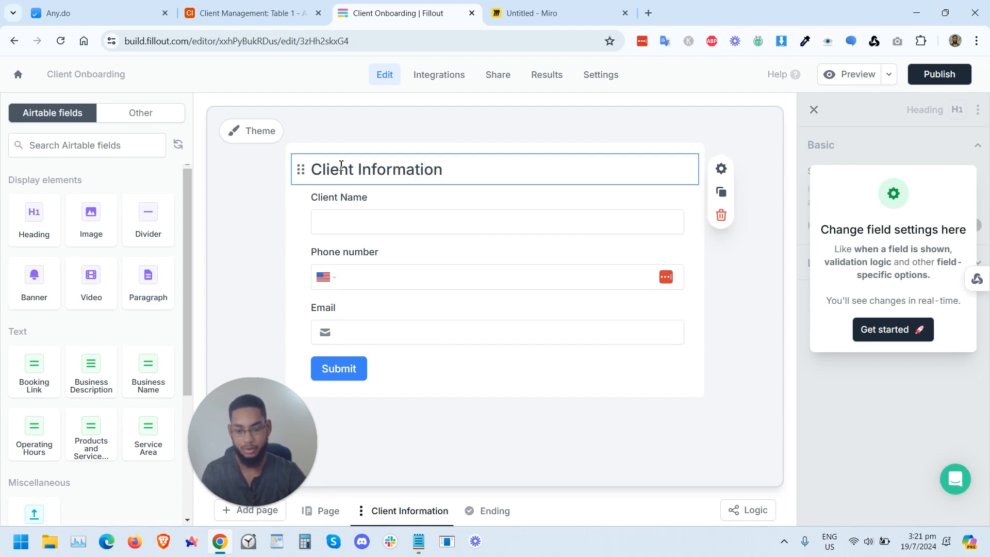
click(294, 315)
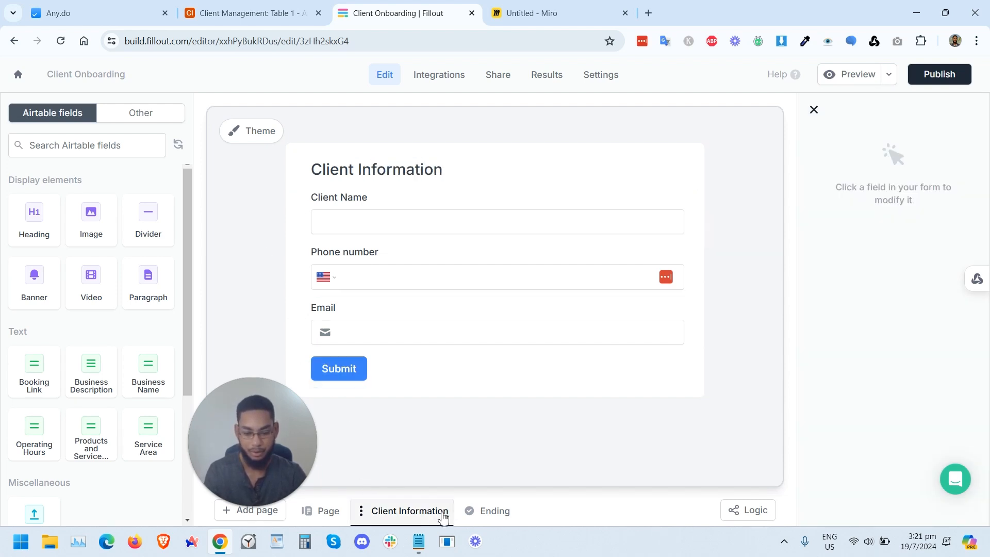
Step: Add a new form page named Business Information
drag(233, 432, 187, 352)
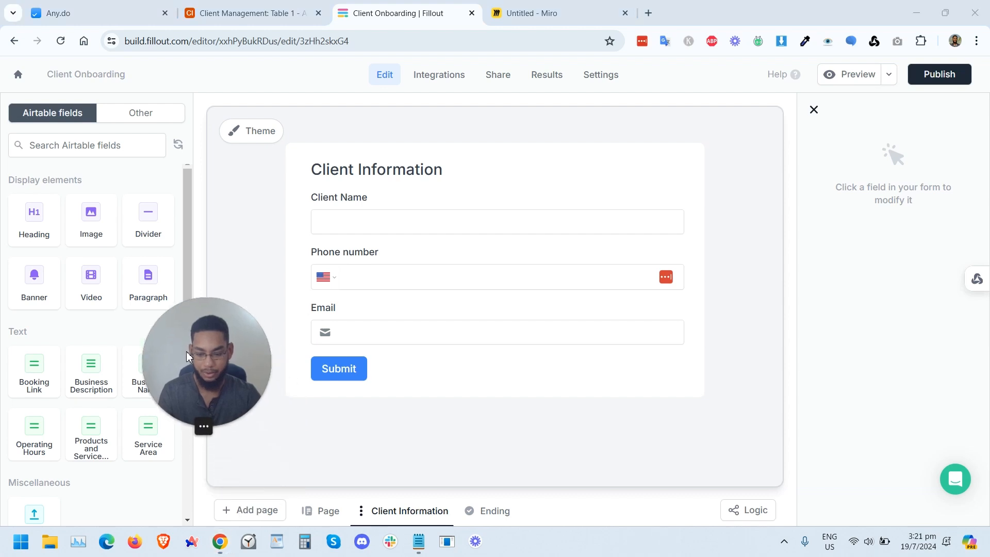
click(245, 508)
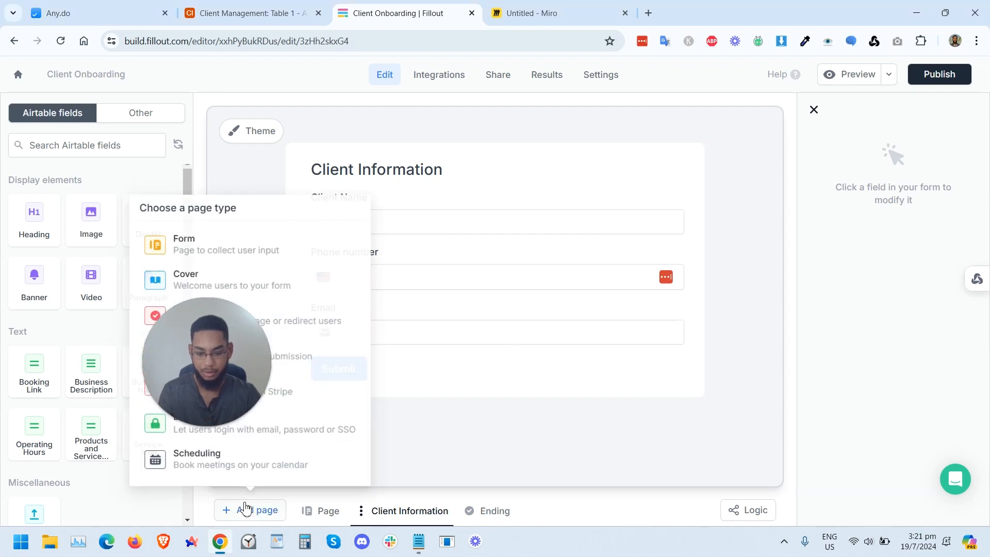
click(198, 240)
text(Business IN)
text(formation)
key(Return)
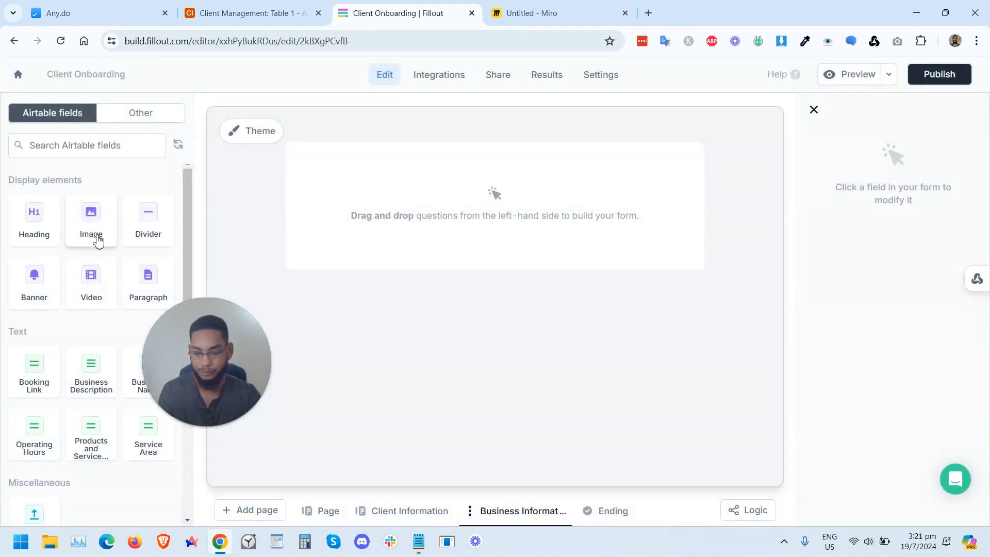
Step: Add a heading reading Business Information to the Business Information page
click(52, 226)
text(Business Information)
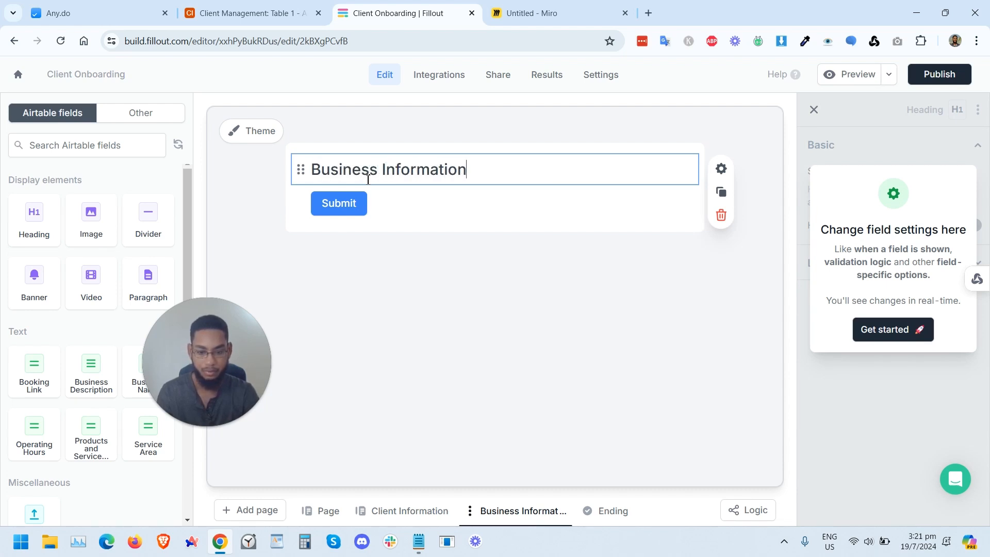
drag(222, 335, 2, 180)
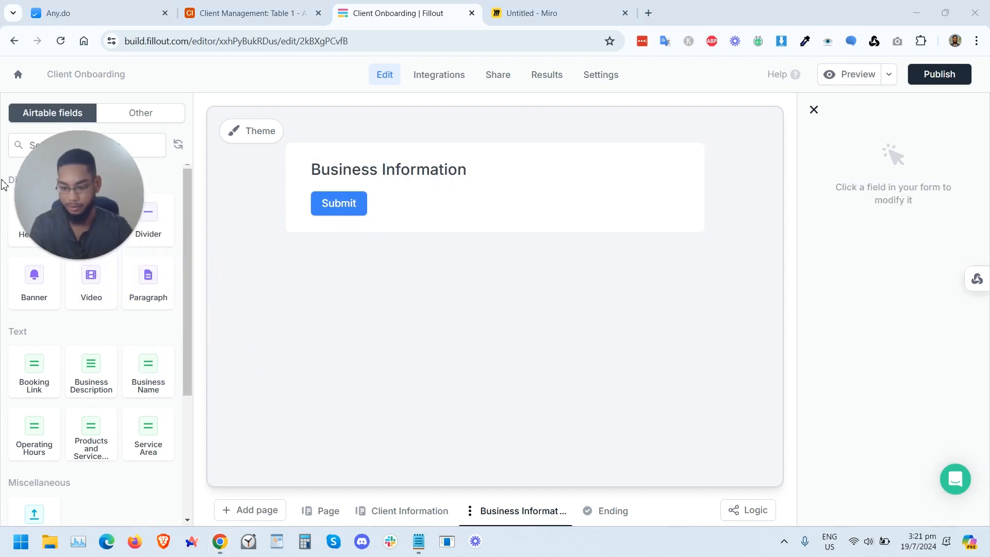
Step: Add Business Name, Business Description, Products and Services, and Operating Hours fields to the Business Information page
scroll(101, 425, down, 1)
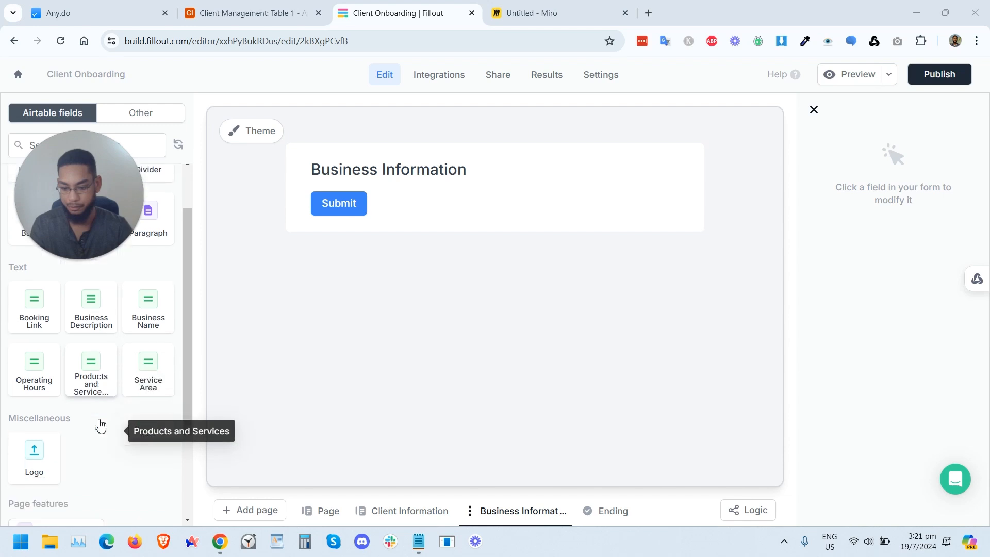
click(158, 322)
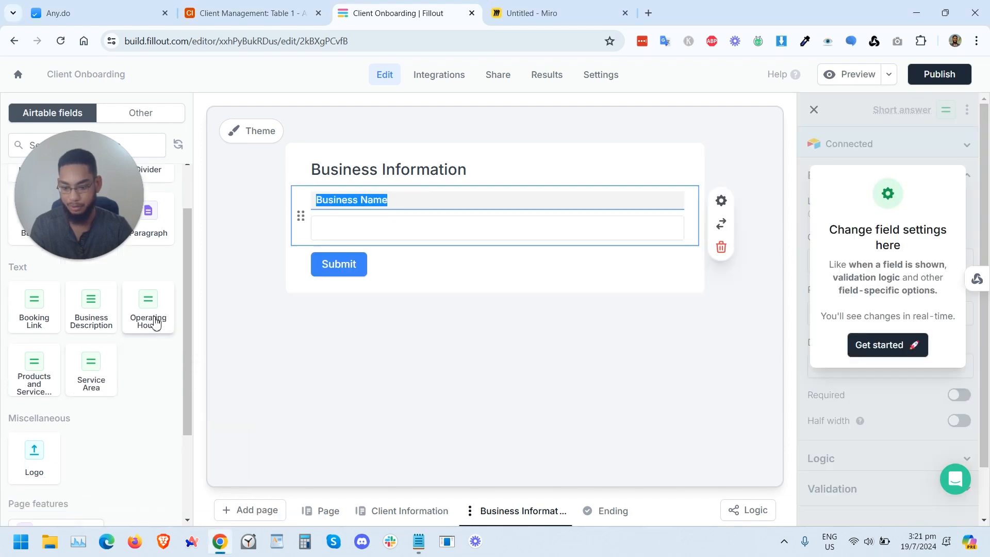
click(109, 309)
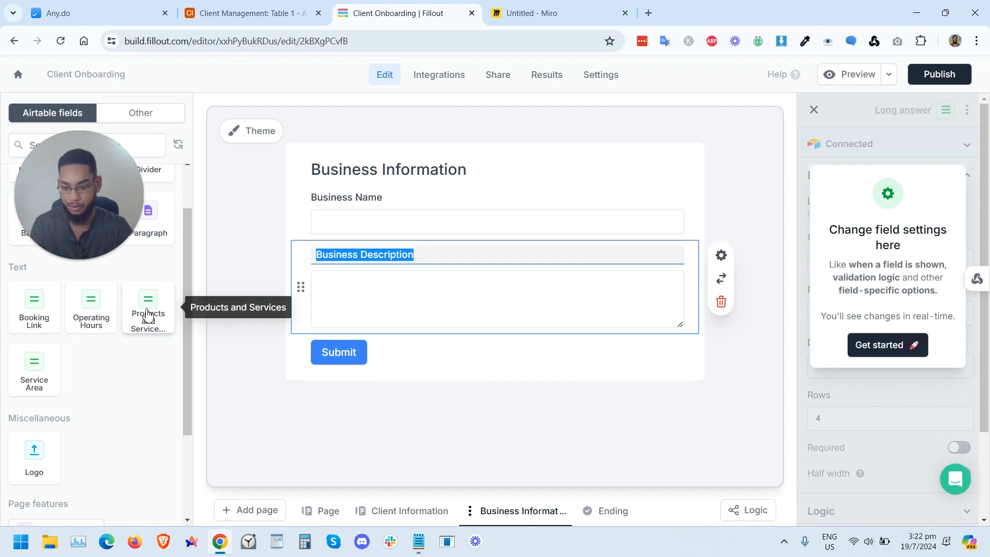
click(138, 300)
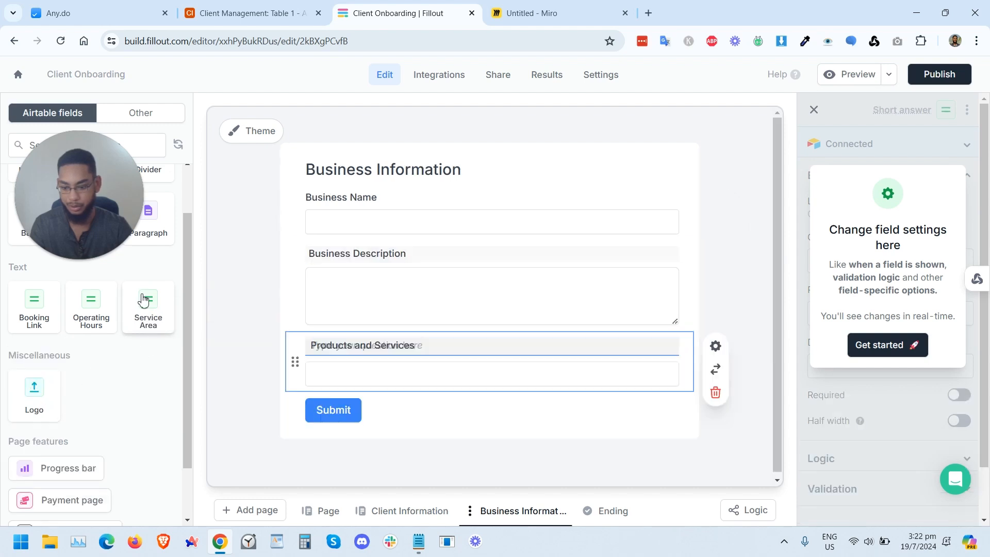
click(91, 310)
scroll(296, 385, down, 2)
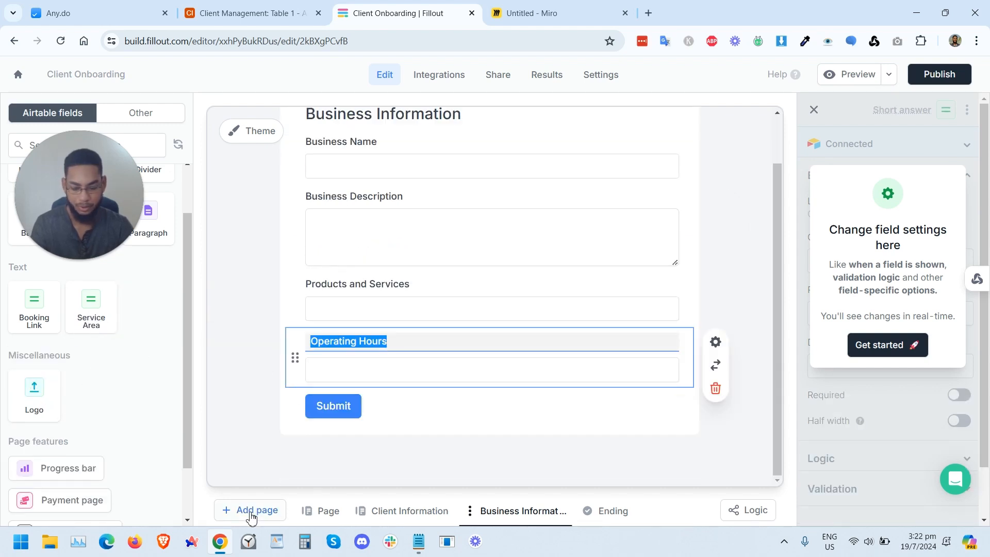
Step: Add a new form page named Booking Details
click(258, 511)
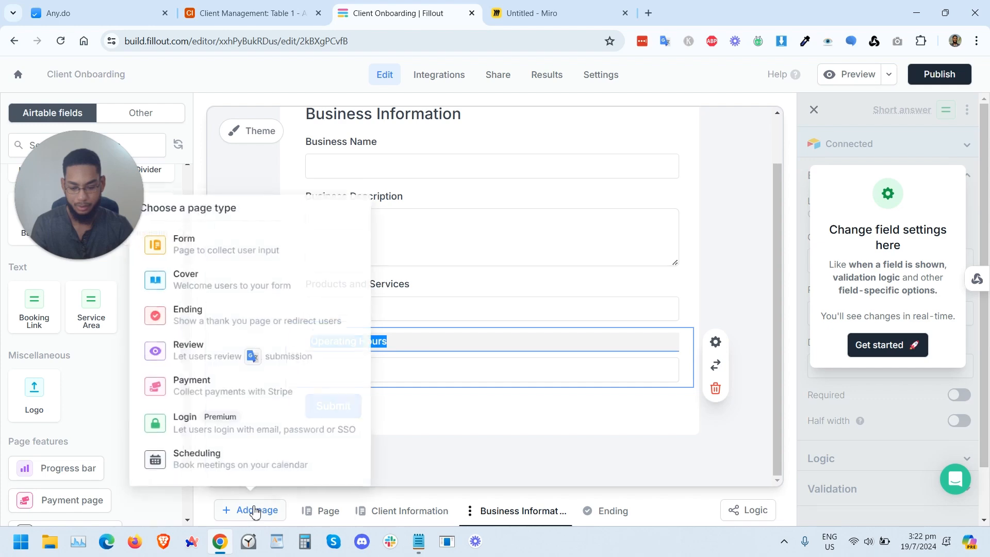
click(216, 253)
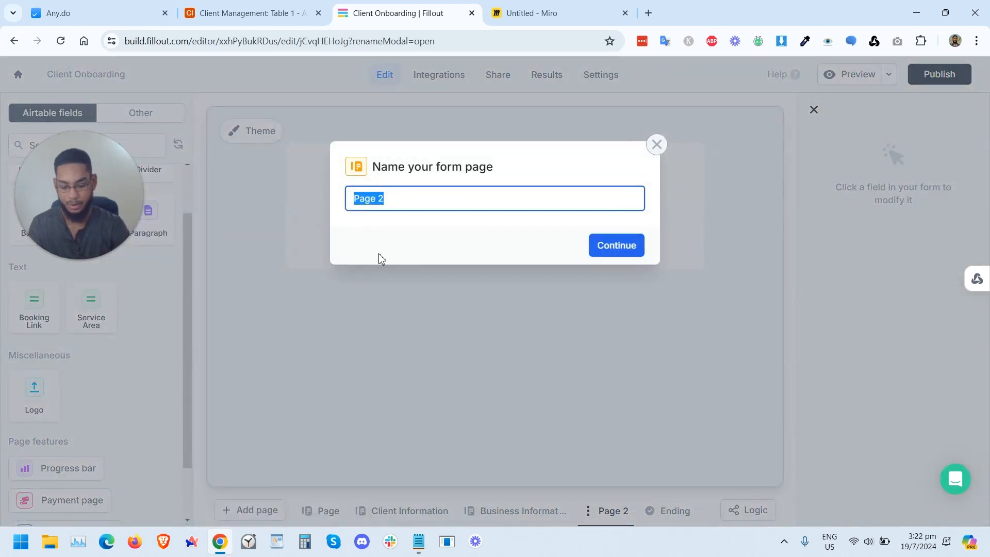
text(Booking )
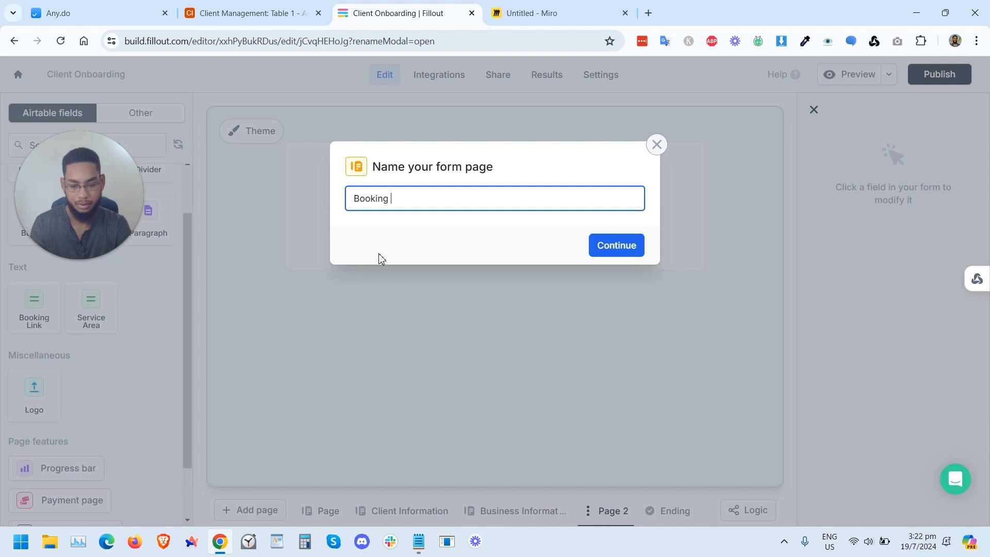
text(Details)
key(Return)
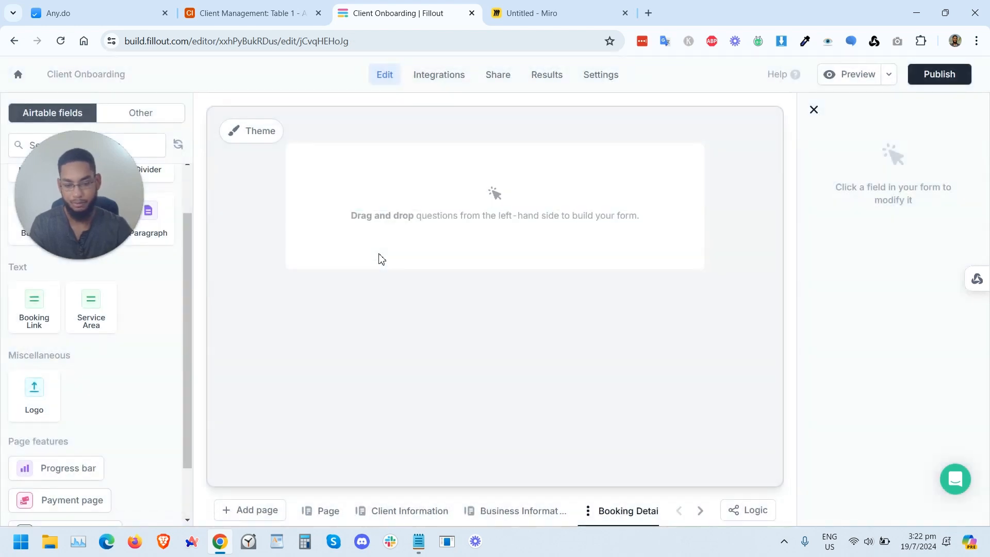
Step: Add a heading reading Booking Details to the Booking Details page
drag(50, 176, 63, 308)
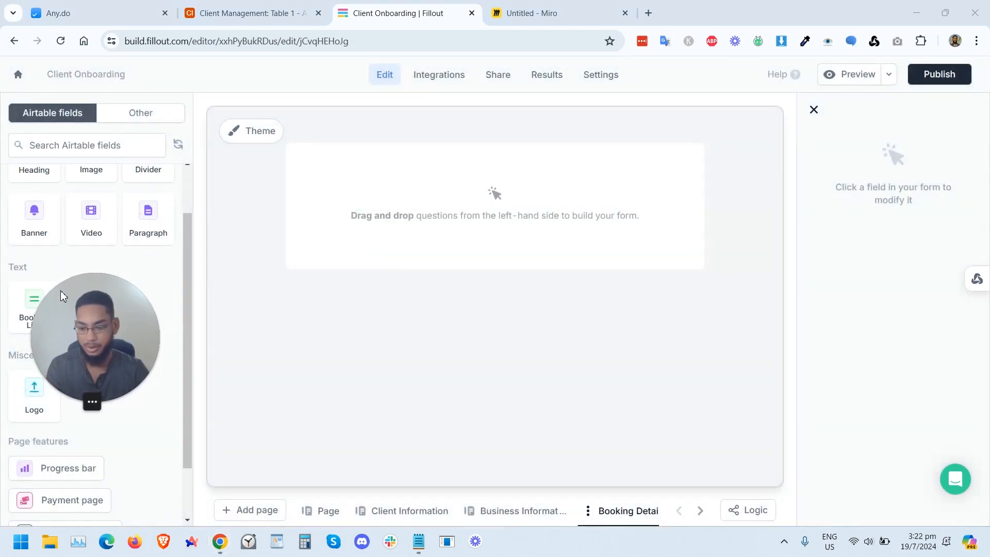
scroll(25, 270, up, 2)
drag(36, 229, 239, 221)
text(Booking Details)
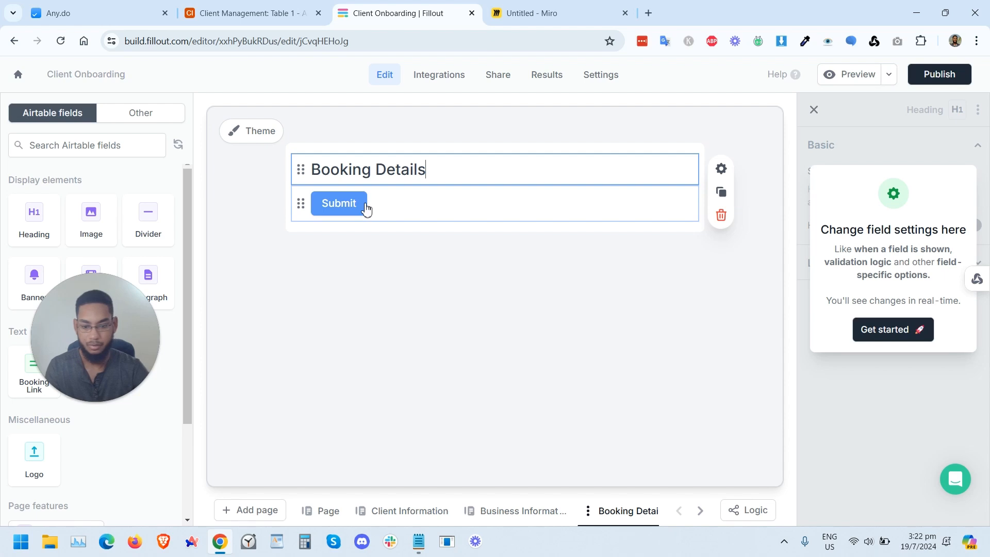
click(374, 307)
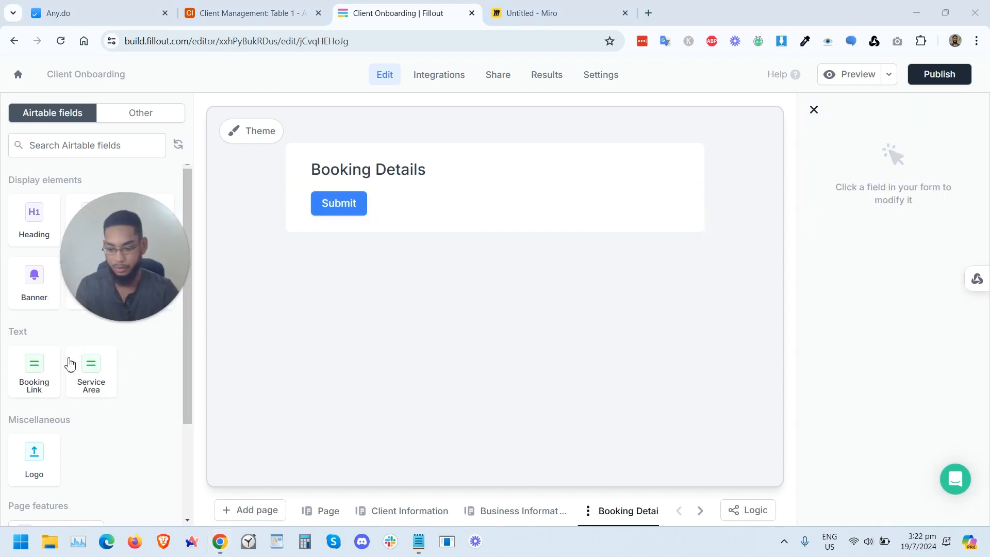
Step: Add a Booking Link field to the Booking Details page, removing the Service Area field
click(38, 376)
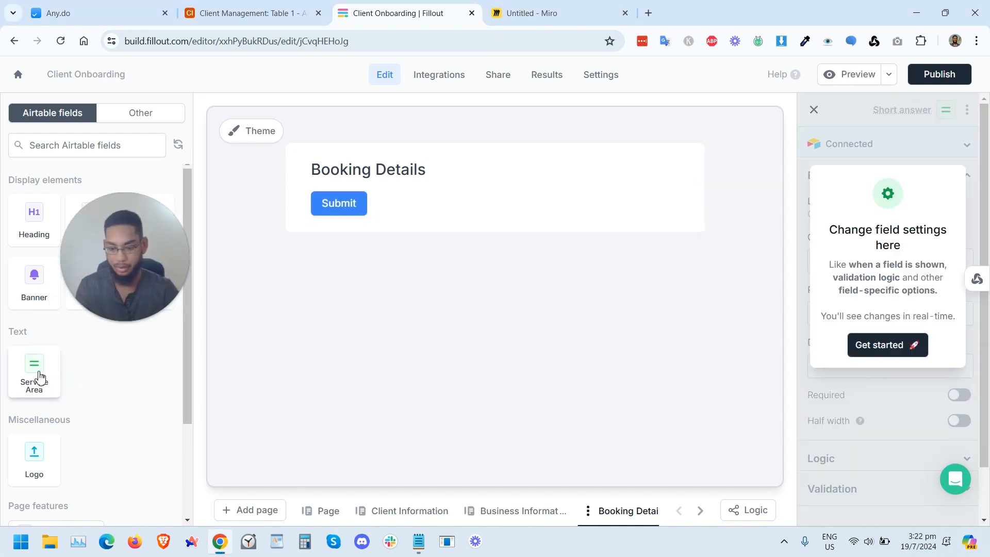
click(35, 379)
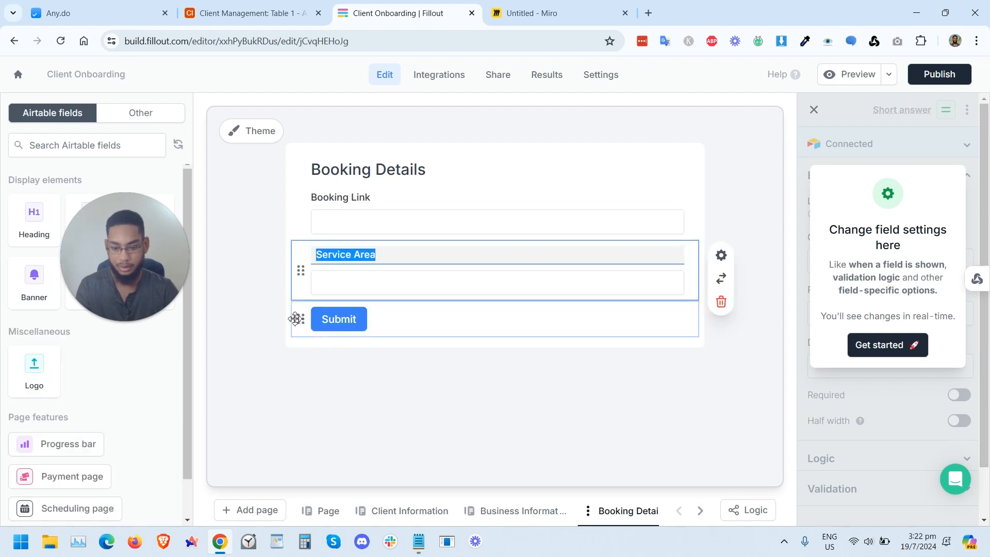
drag(300, 270, 342, 199)
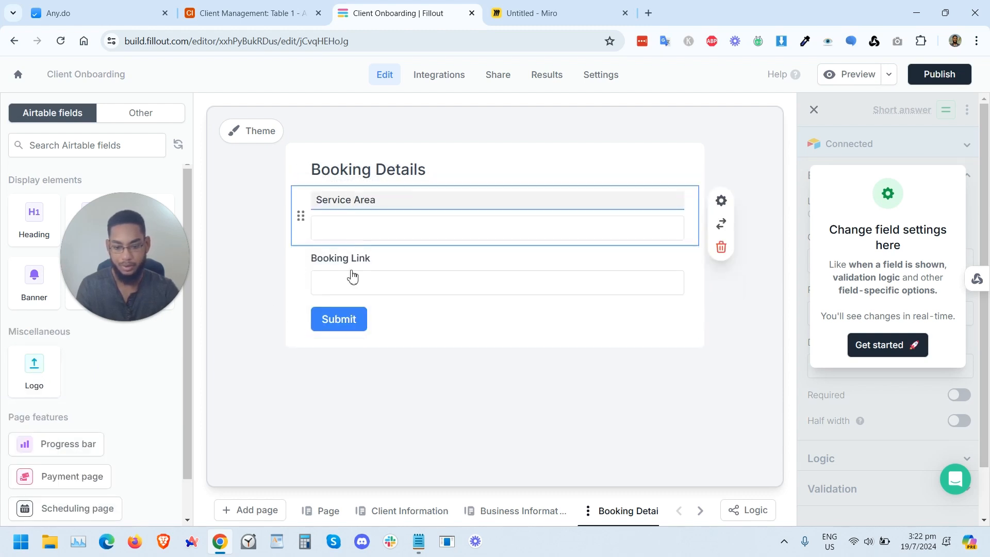
click(336, 283)
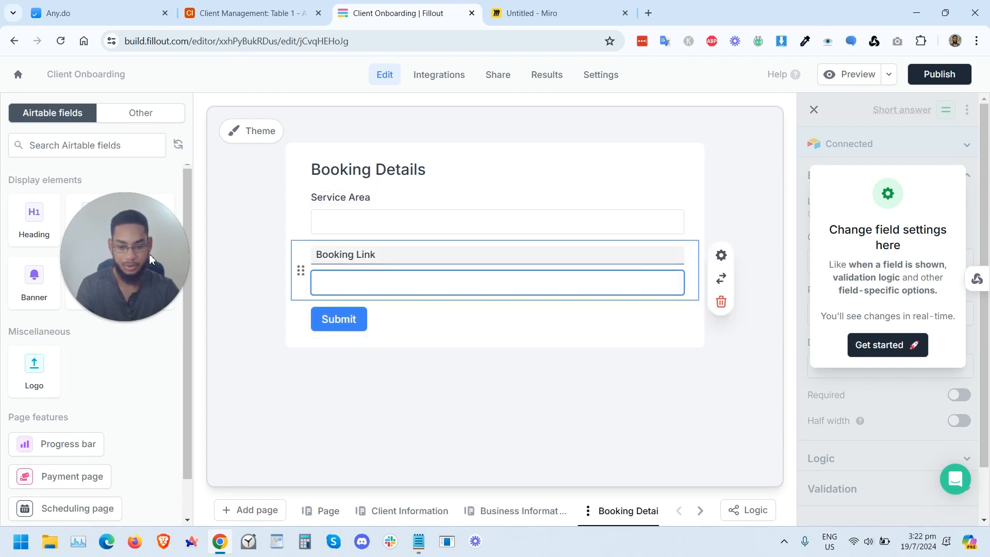
drag(108, 255, 76, 258)
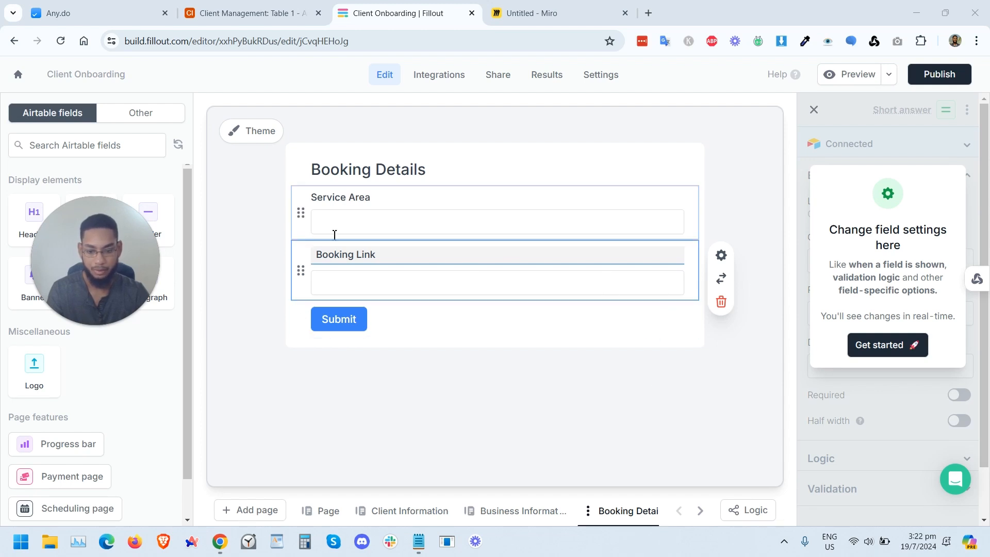
drag(301, 274, 306, 206)
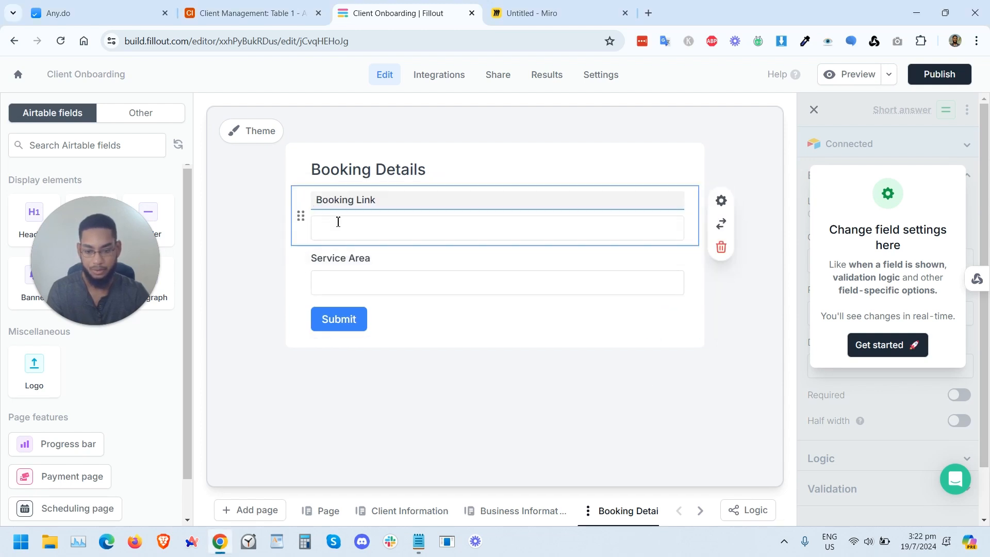
click(467, 401)
key(ctrl+z)
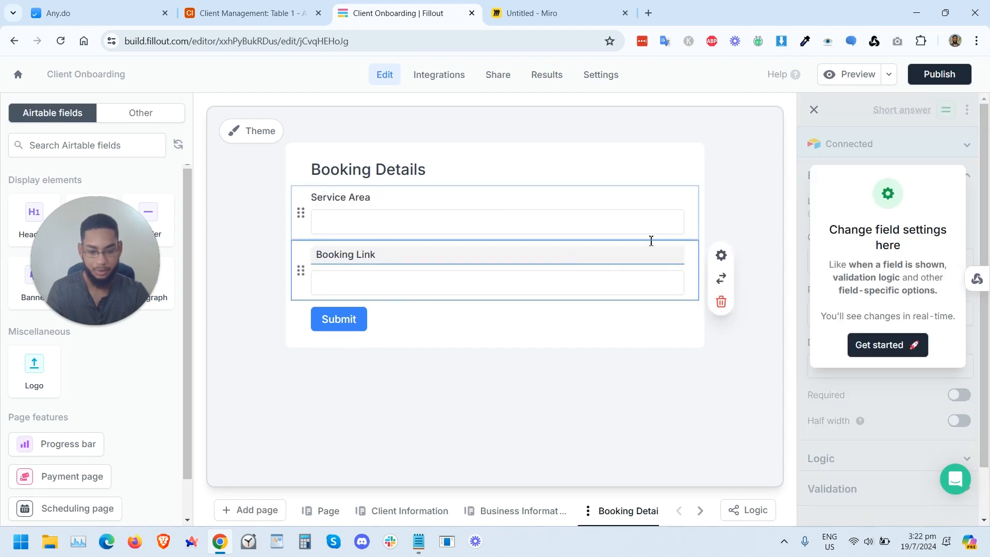
click(605, 207)
click(722, 250)
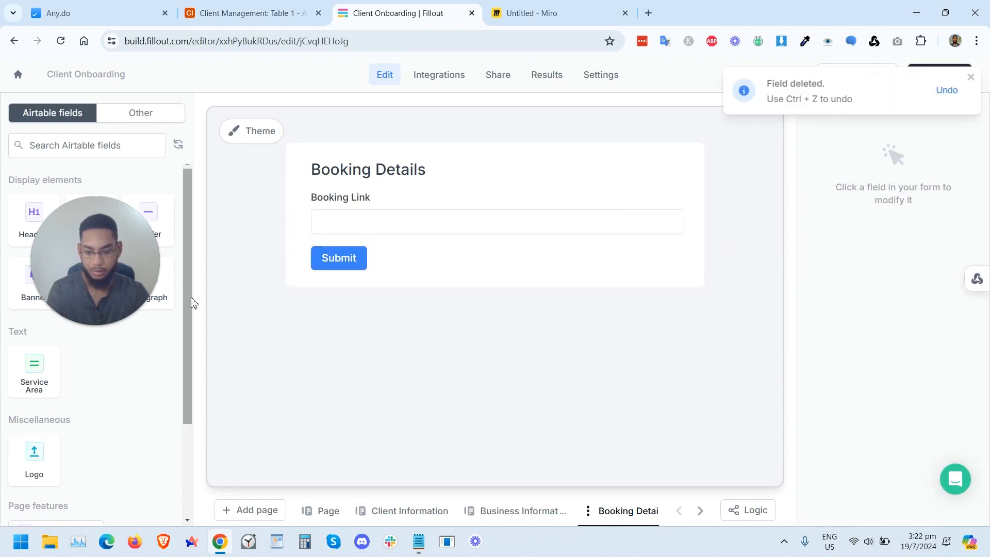
Step: Add the Service Area field to the end of the Business Information page, then return to the Booking Details page
click(524, 512)
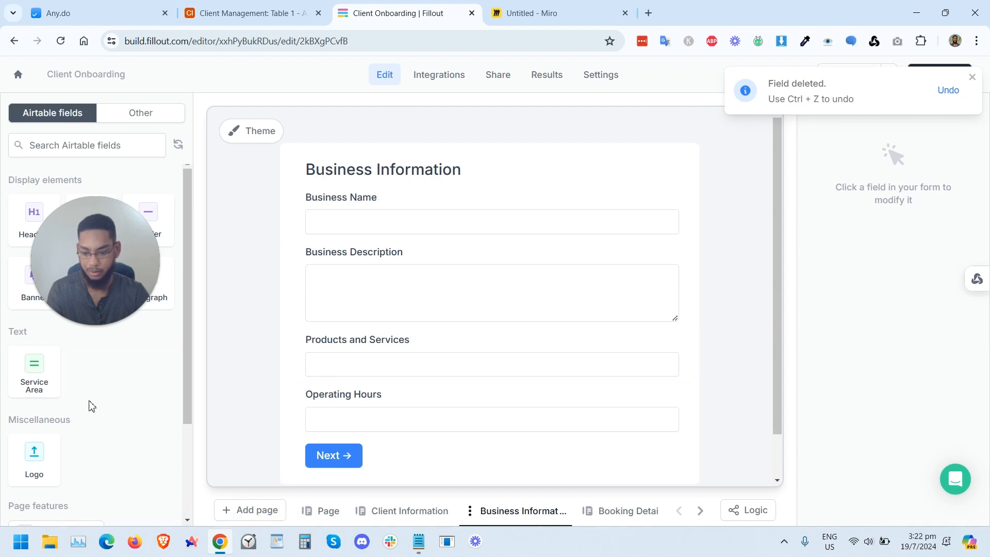
drag(28, 372, 367, 396)
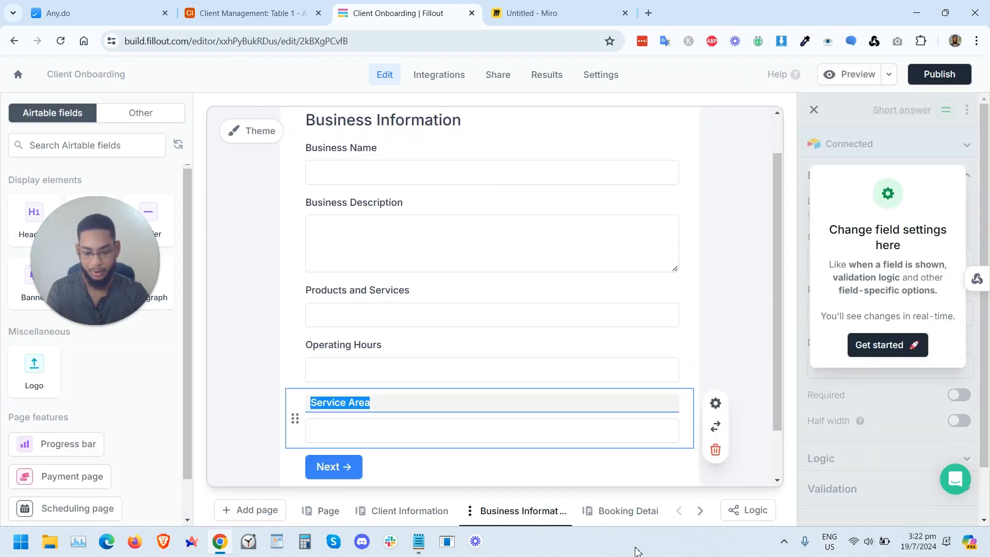
click(633, 512)
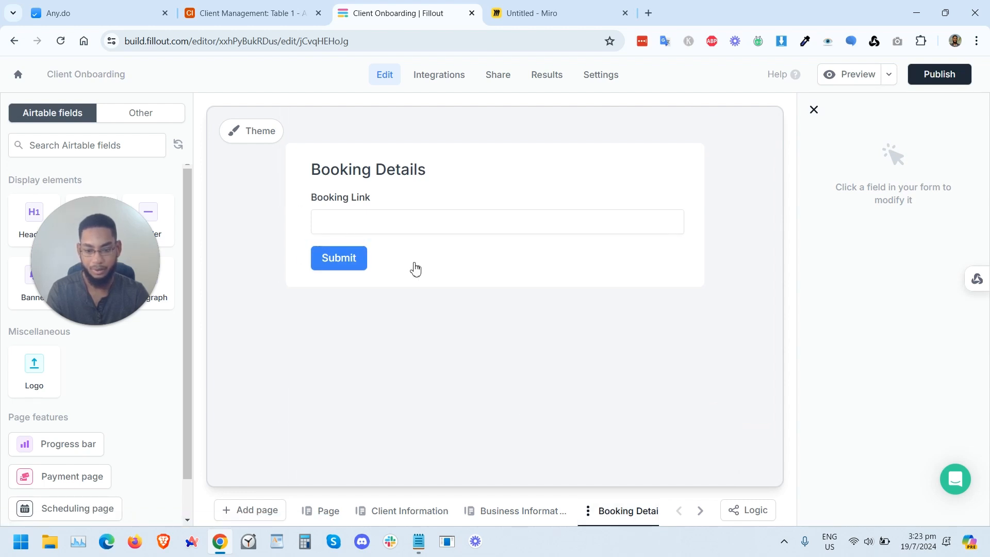
click(462, 209)
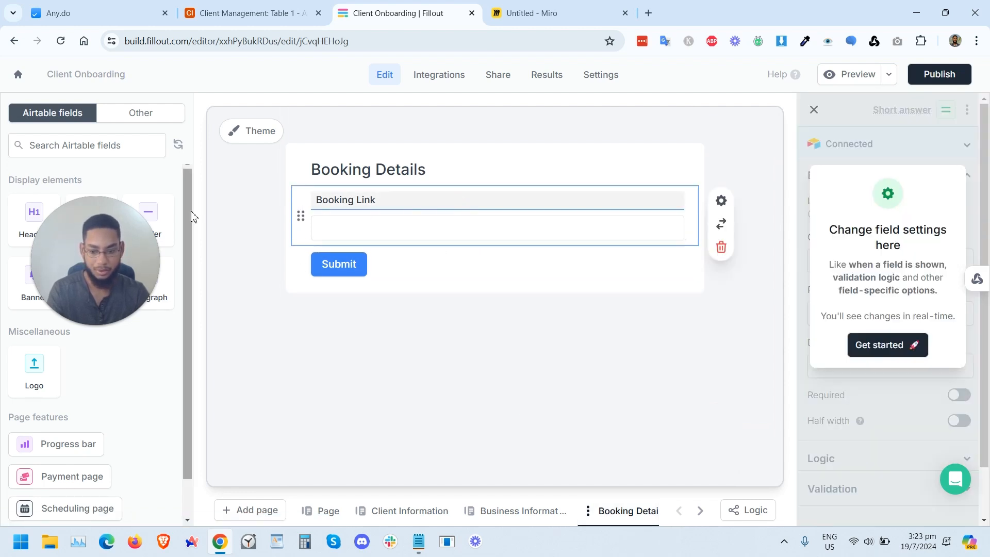
key(Escape)
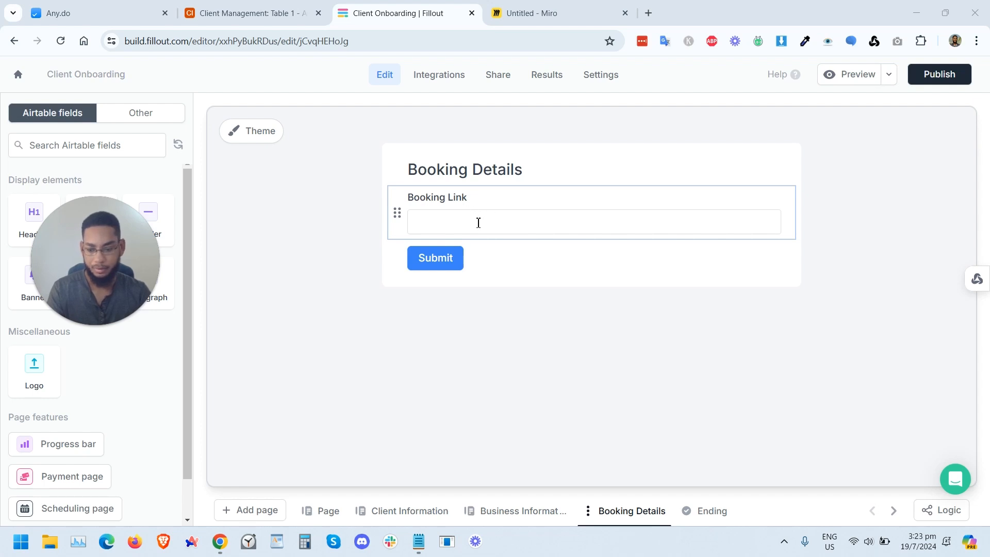
Step: In the Client Management Airtable table, add a new single select field named Client Has Booking Software
click(245, 7)
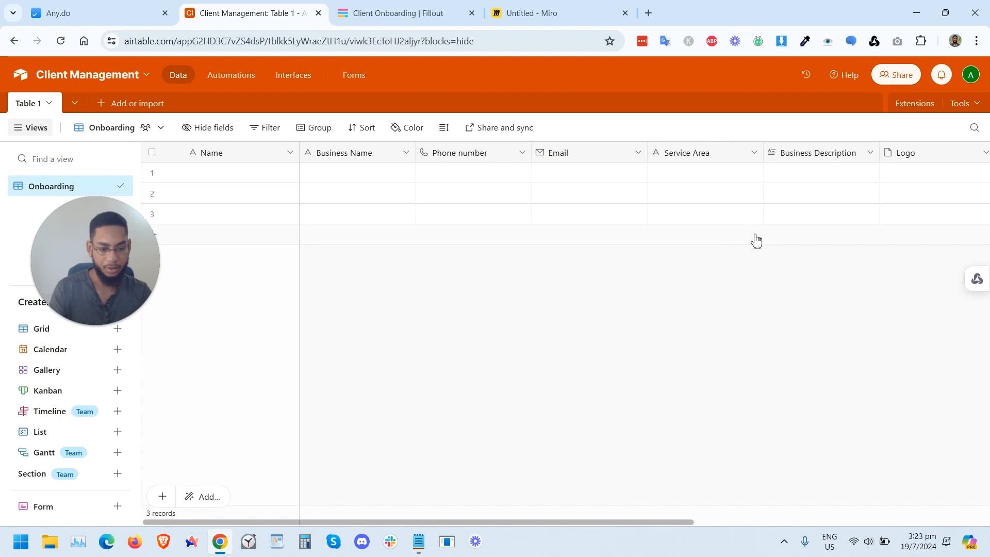
scroll(769, 190, right, 5)
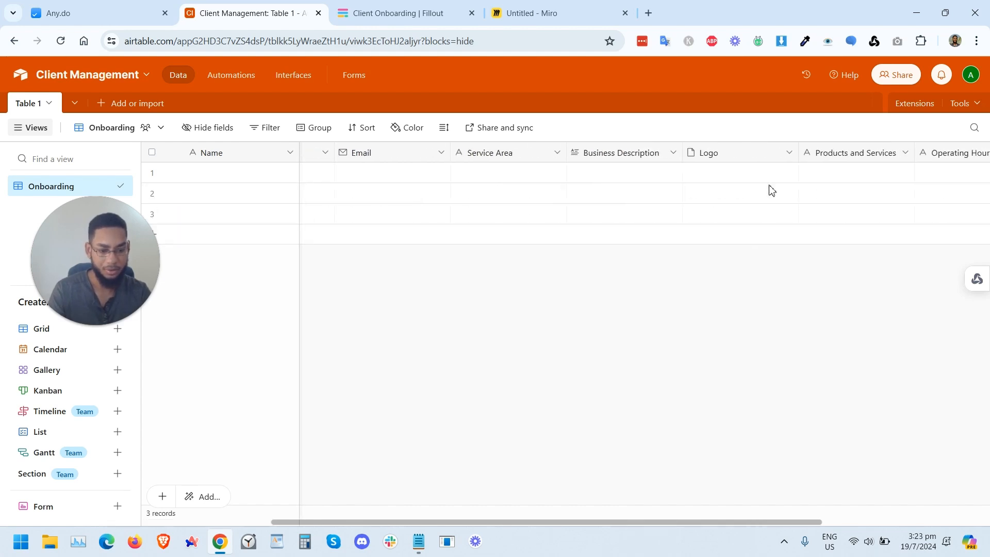
click(399, 6)
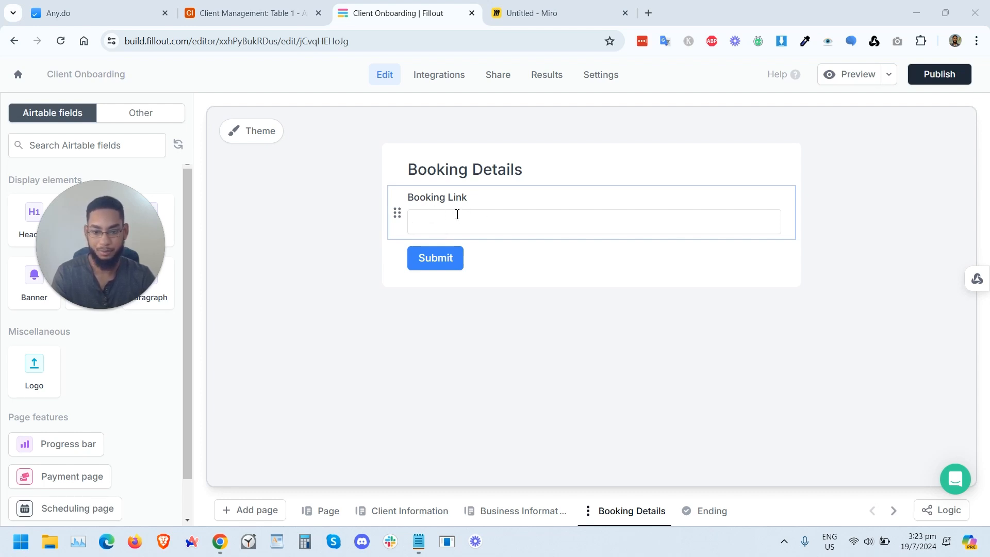
click(248, 13)
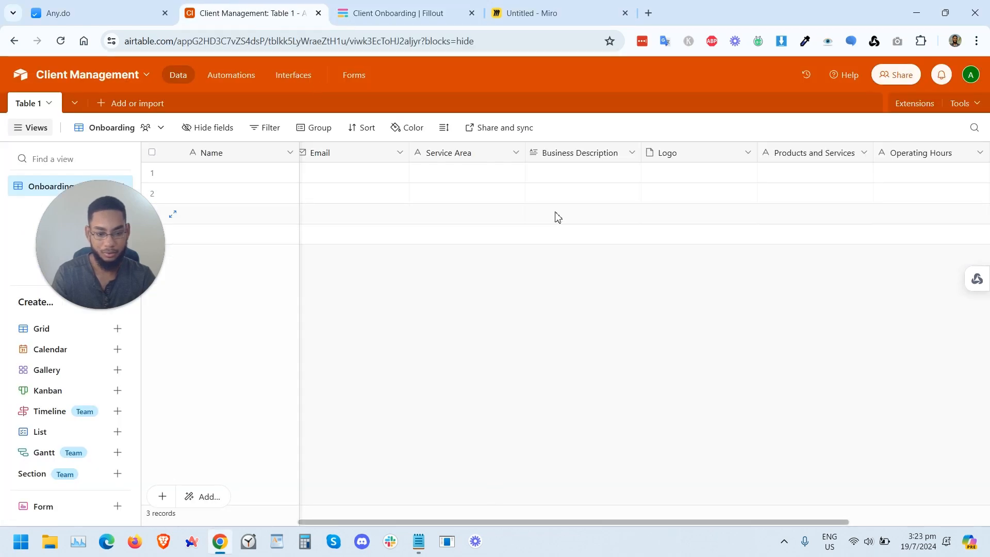
click(921, 153)
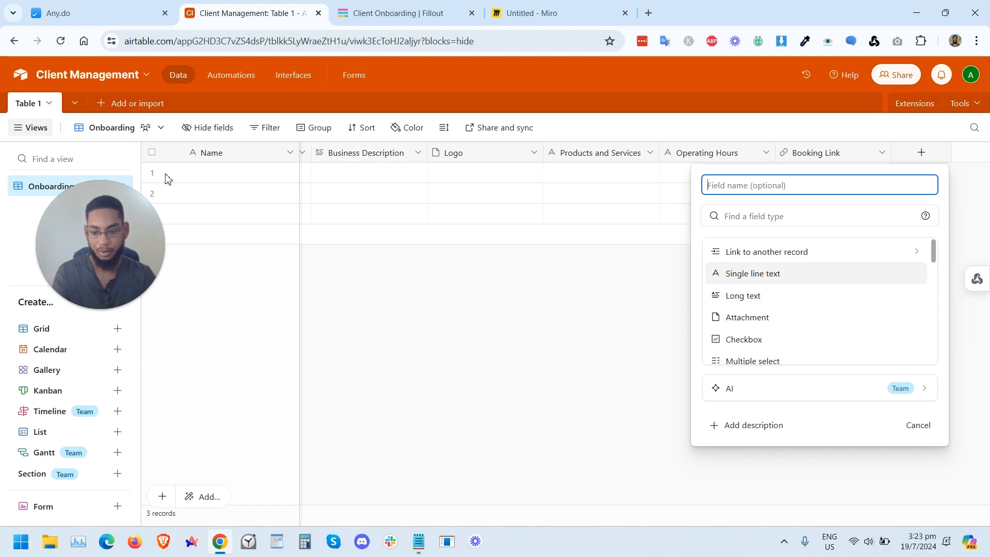
text(Client Has Booking Software)
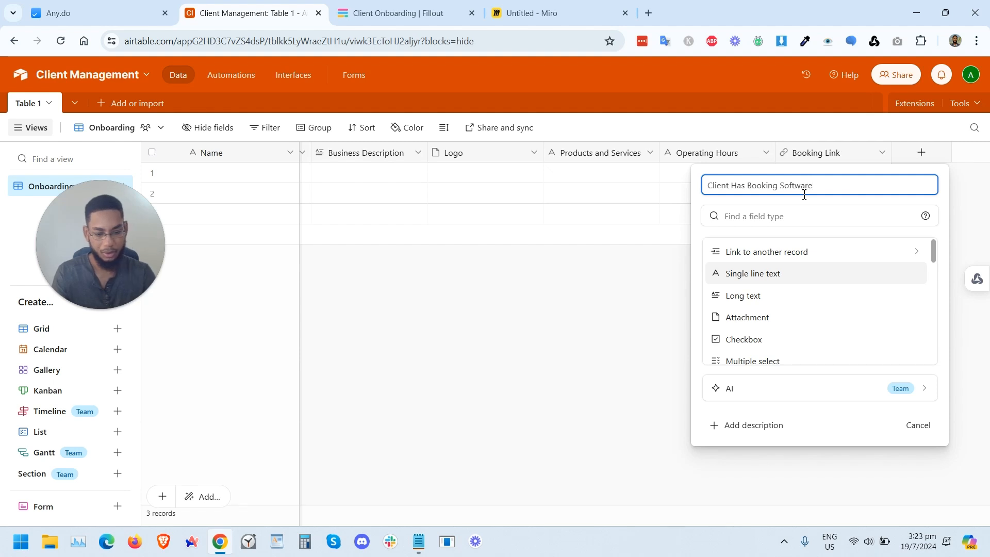
click(776, 220)
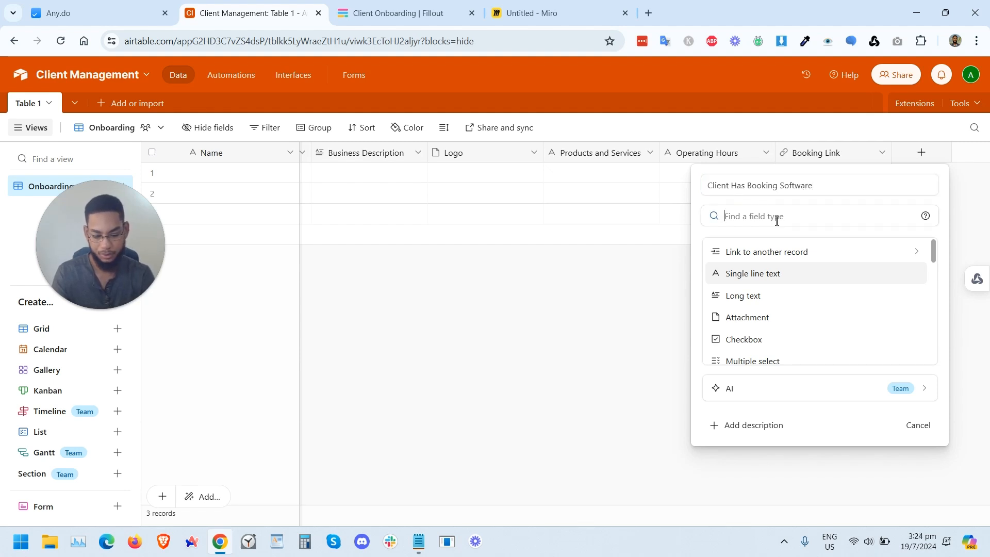
text(sele)
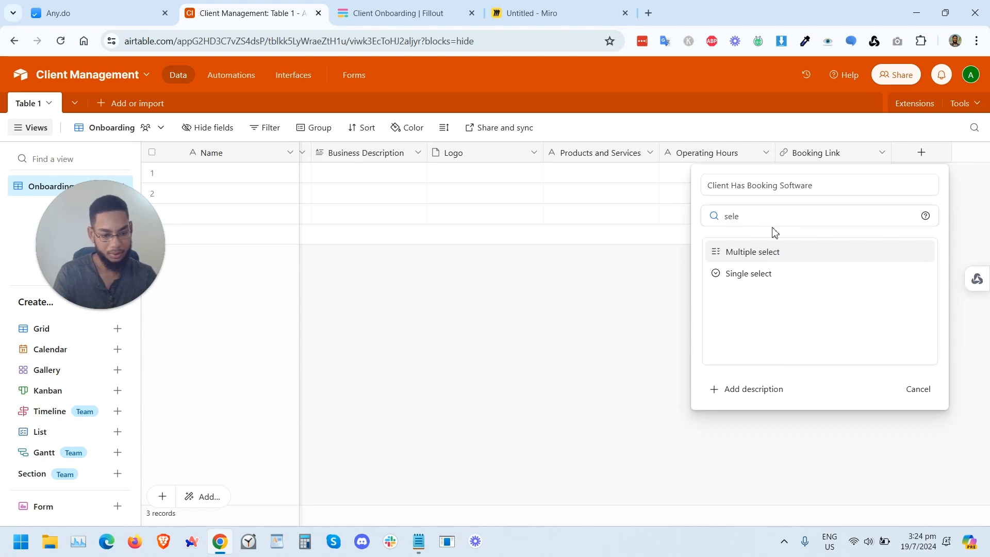
click(768, 274)
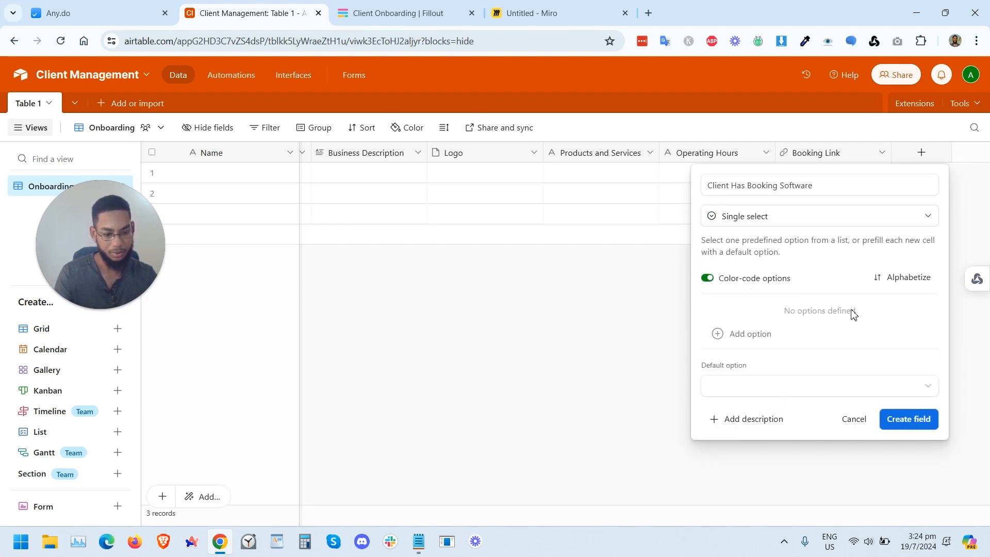
Step: Give the field the options Yes and No, colour them green and pink, and create it
click(749, 335)
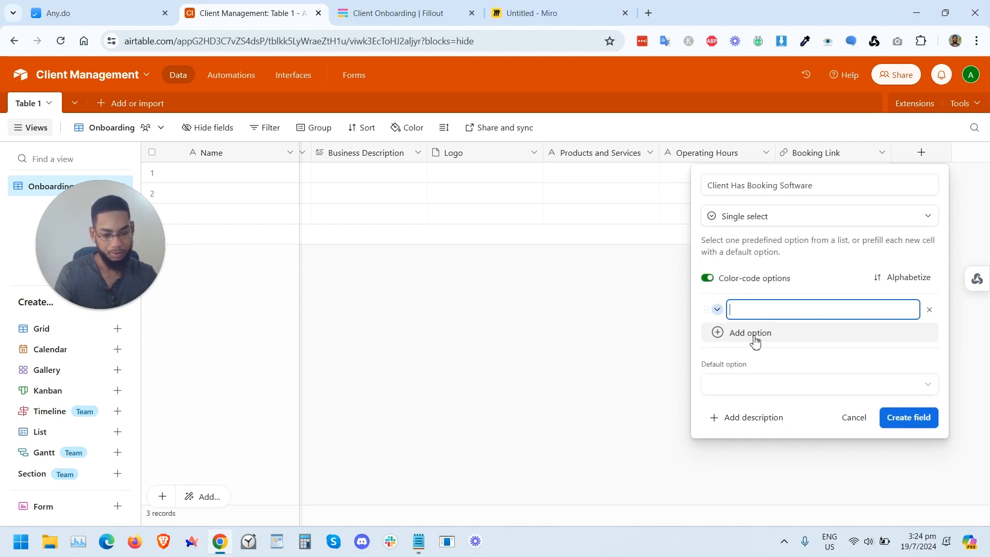
text(Yes)
key(Return)
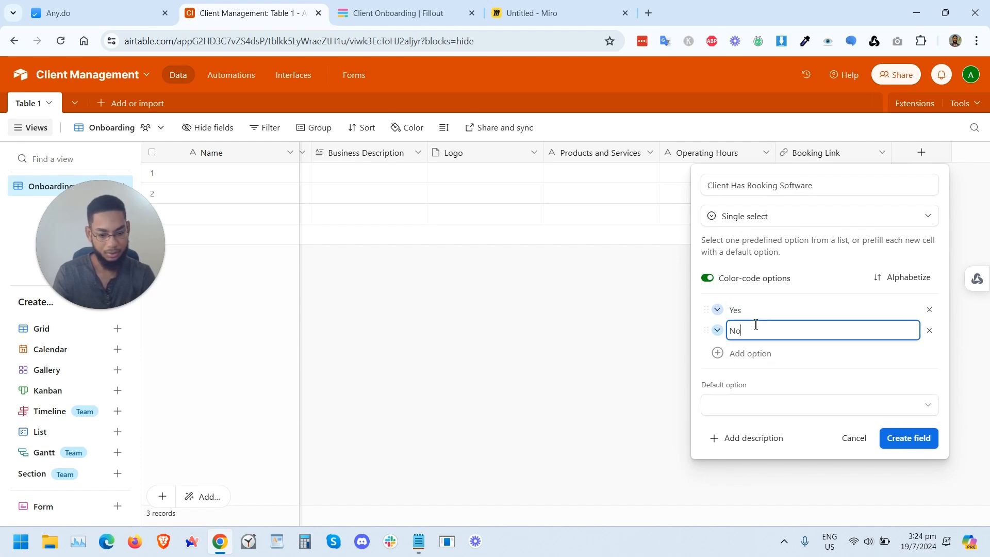
click(708, 279)
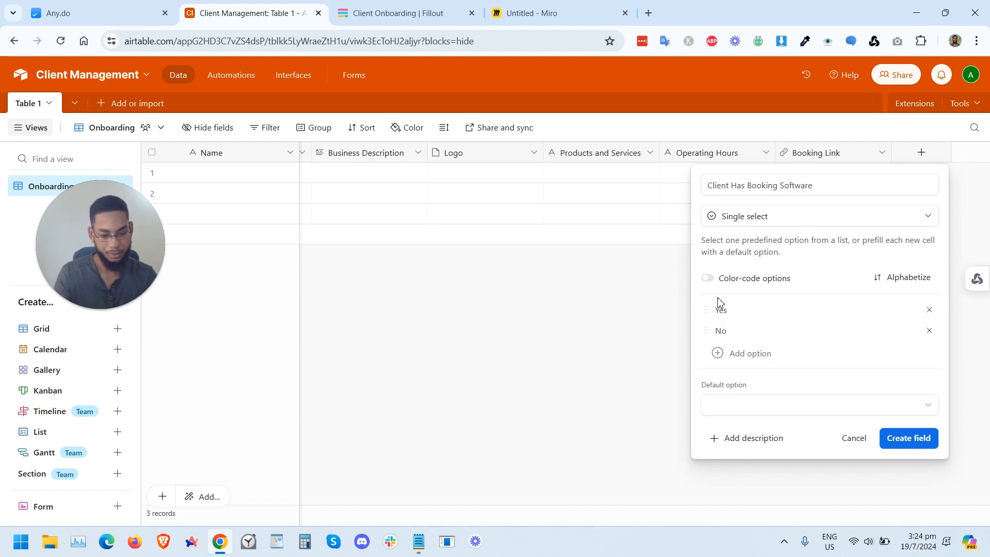
click(708, 278)
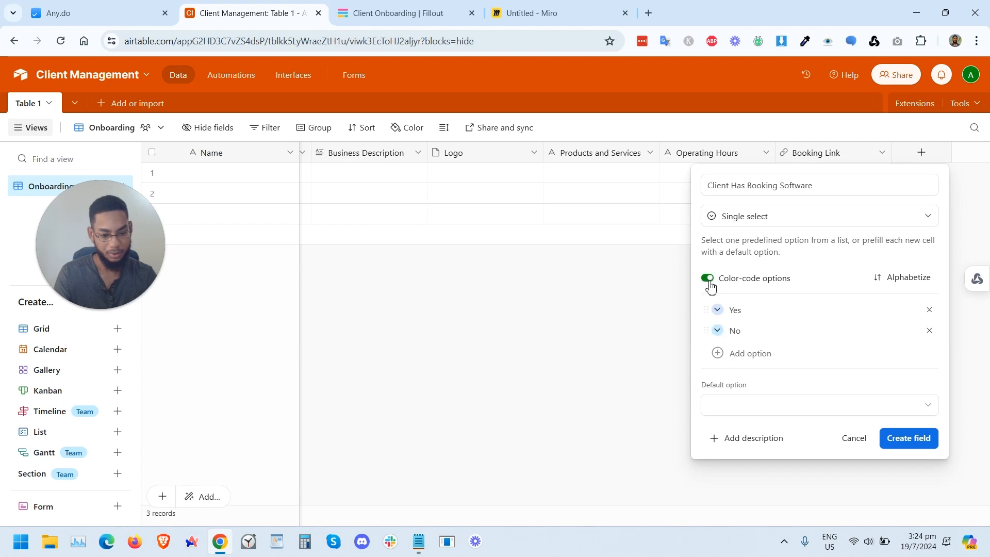
click(717, 309)
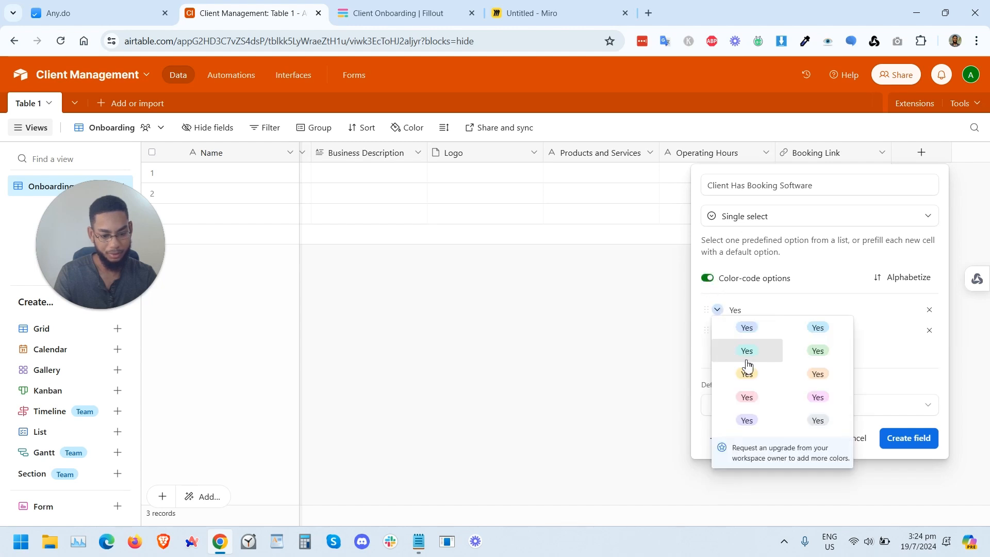
click(815, 352)
click(718, 335)
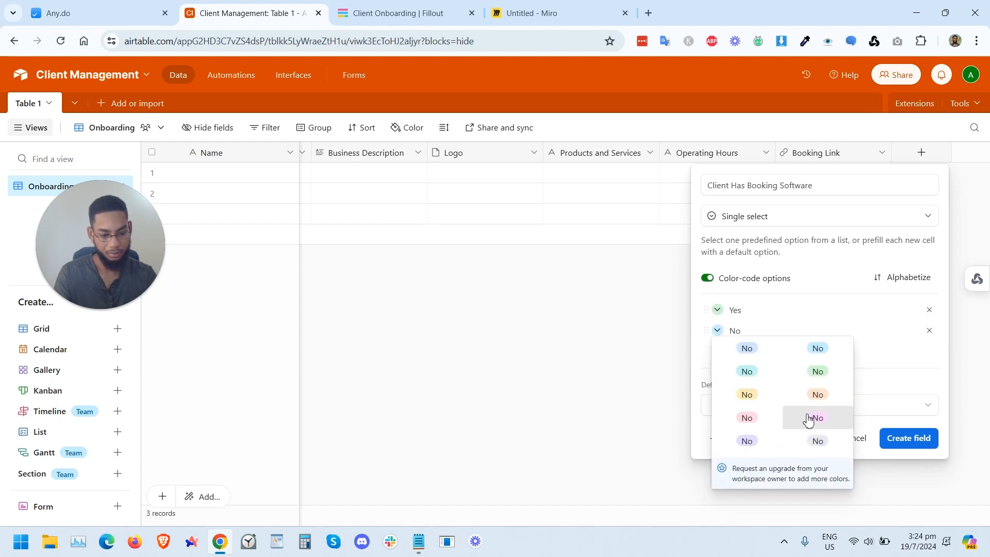
click(747, 419)
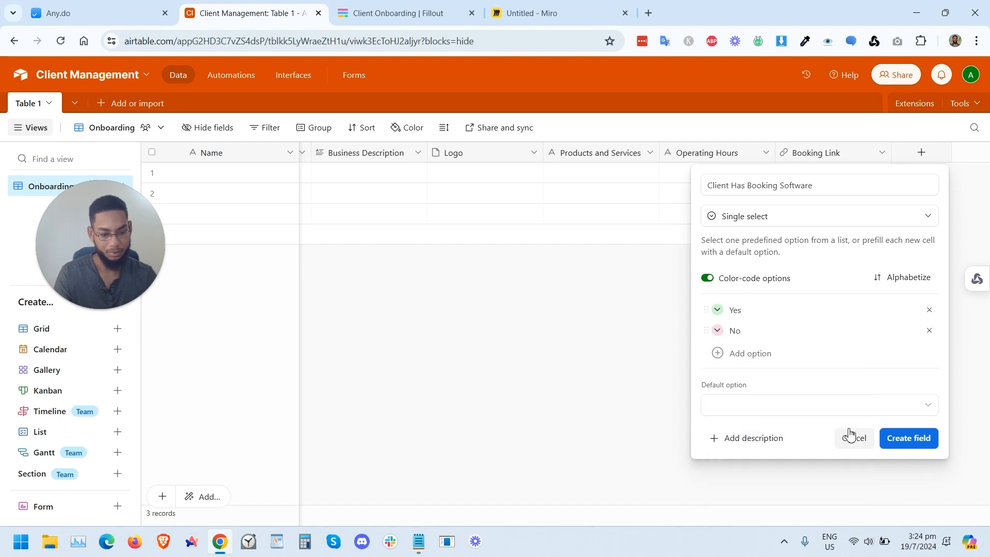
click(896, 447)
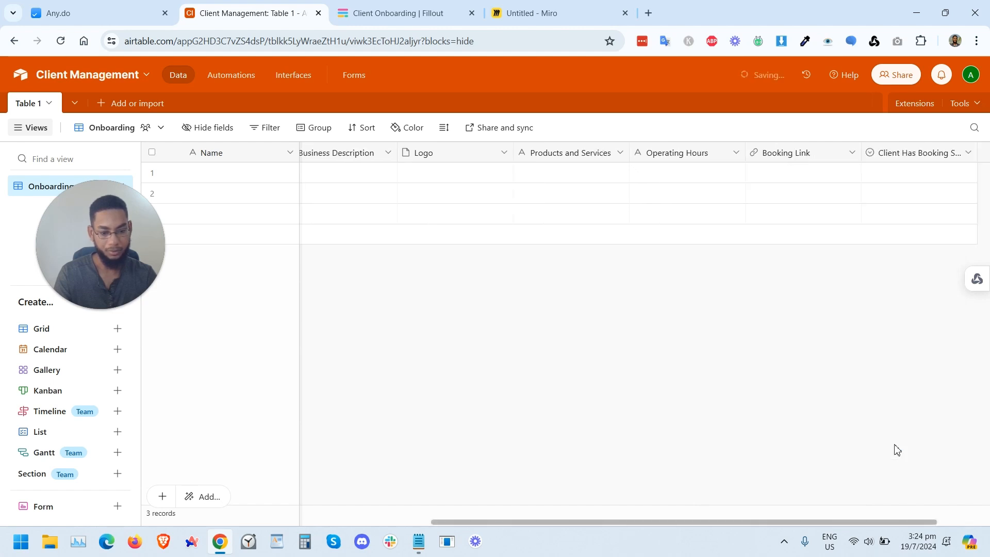
Step: Refresh the Airtable fields in the form editor and add Client Has Booking Software above Booking Link
click(415, 13)
drag(123, 239, 216, 306)
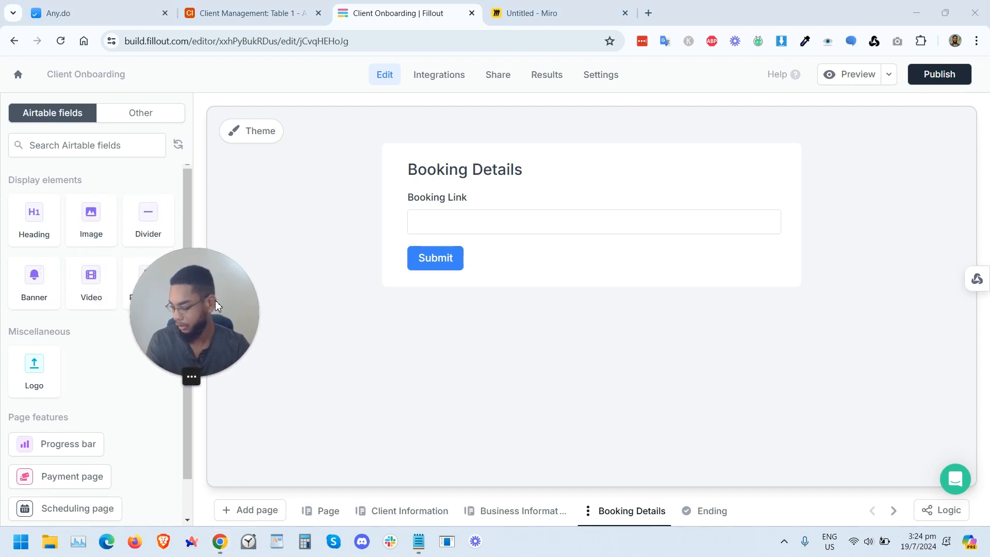
click(179, 150)
drag(191, 376, 344, 440)
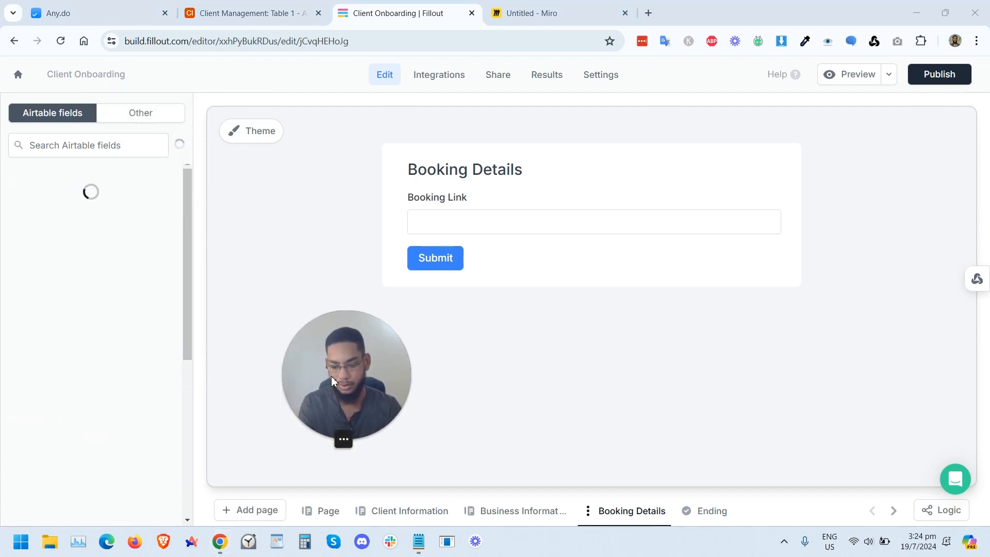
scroll(111, 359, down, 3)
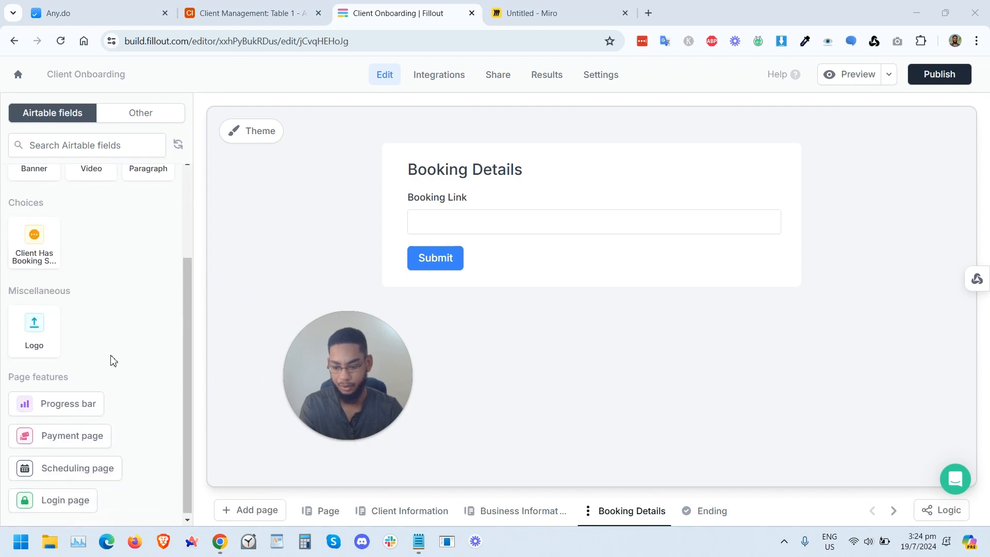
scroll(113, 359, up, 3)
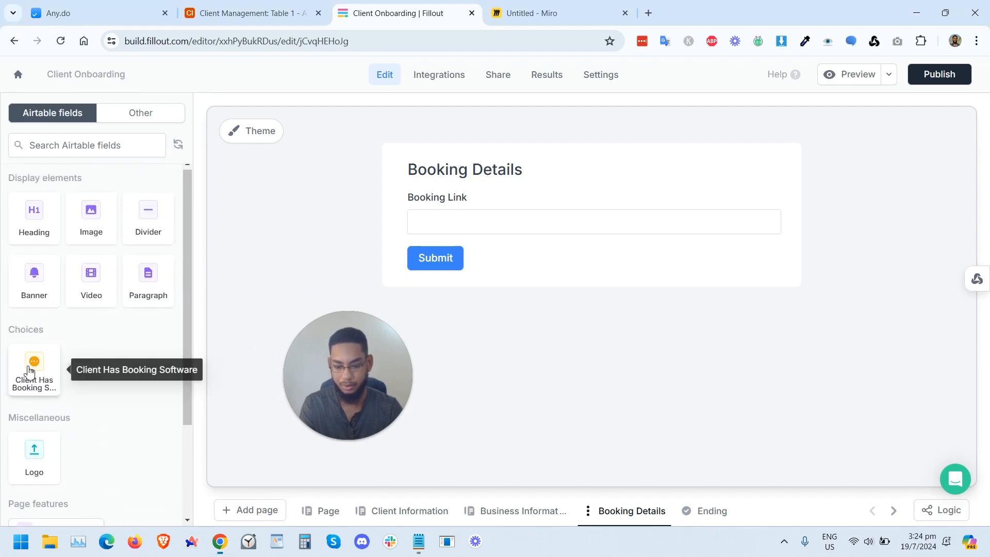
click(32, 365)
drag(397, 287, 415, 227)
click(432, 230)
click(436, 261)
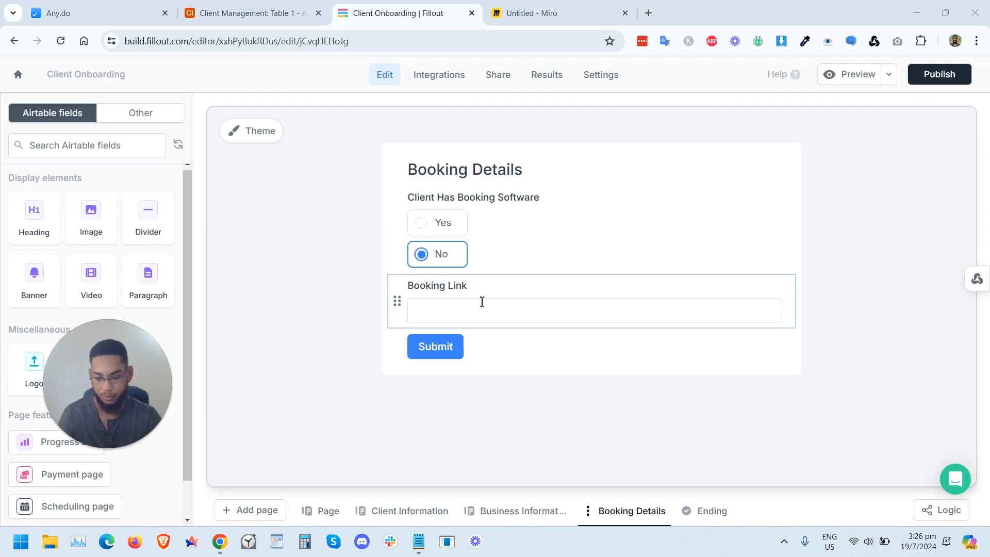
click(445, 257)
click(433, 260)
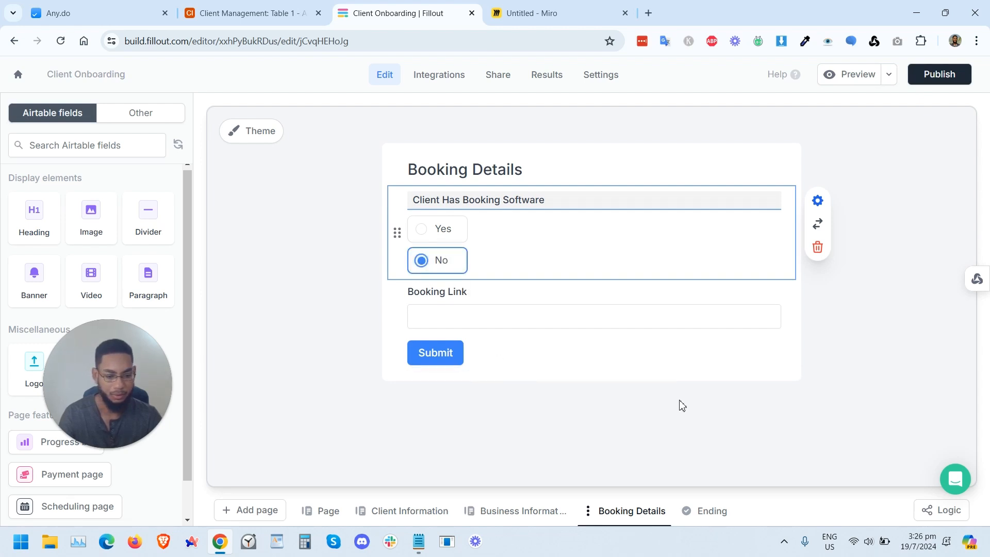
Step: Give the Booking Link field a Show when condition based on the Client Has Booking Software field
click(556, 292)
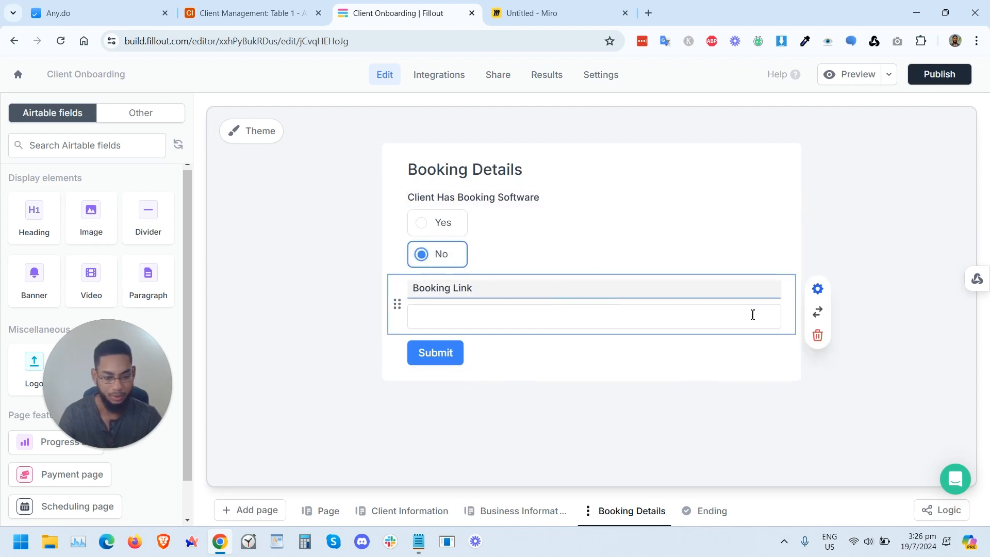
click(816, 290)
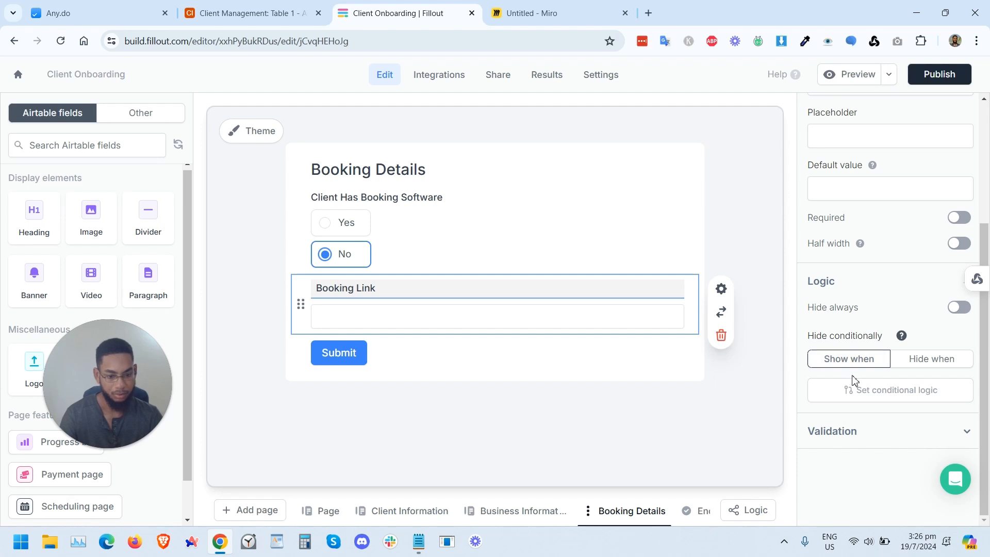
click(875, 395)
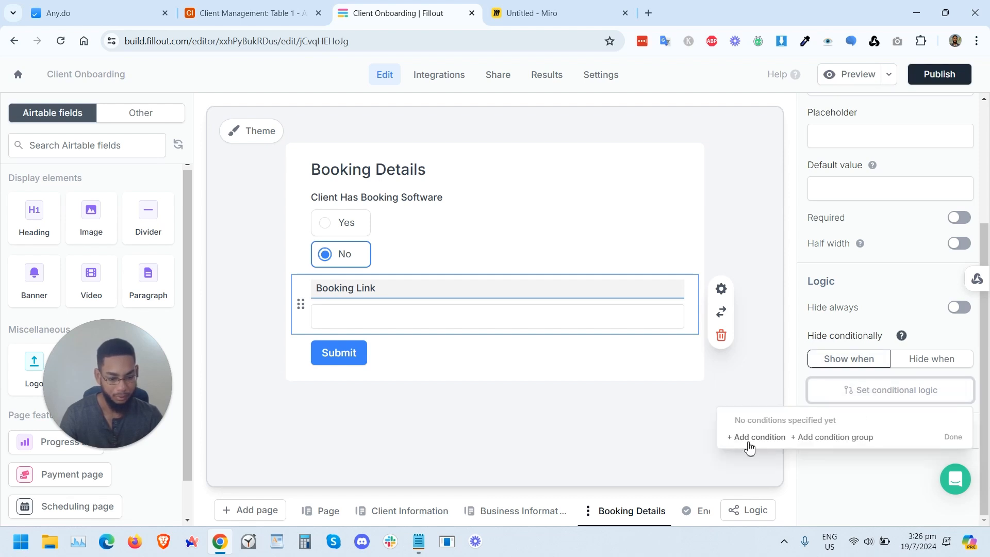
click(756, 437)
click(685, 436)
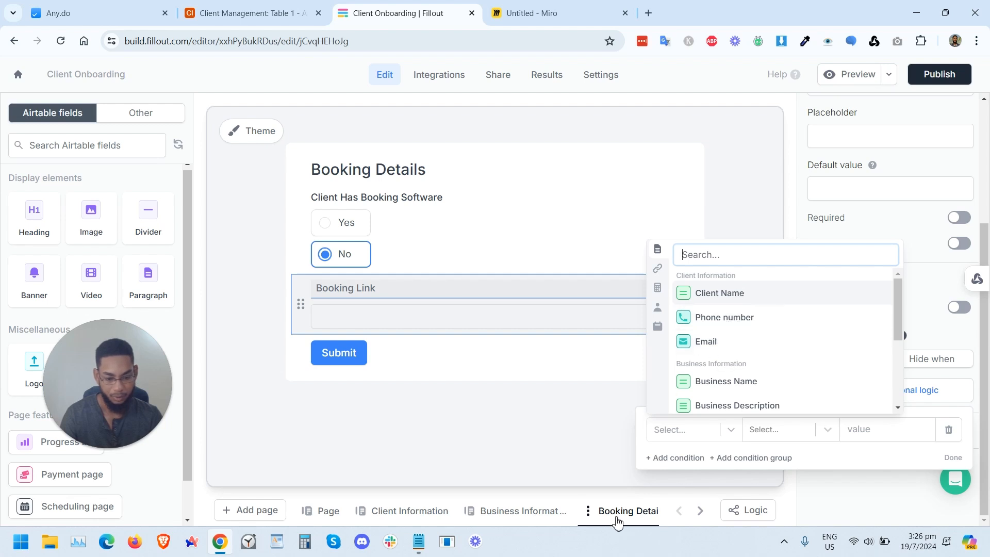
scroll(741, 336, down, 5)
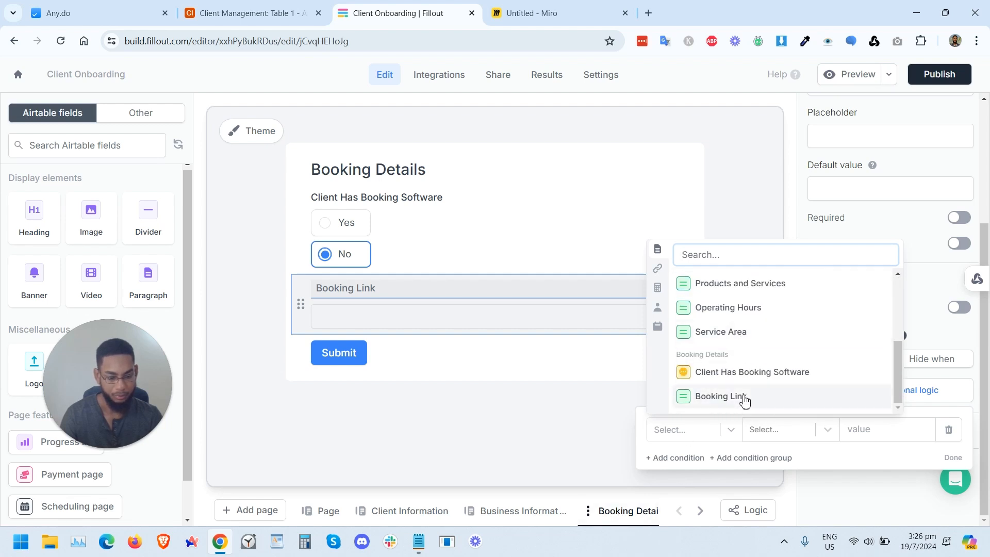
click(750, 373)
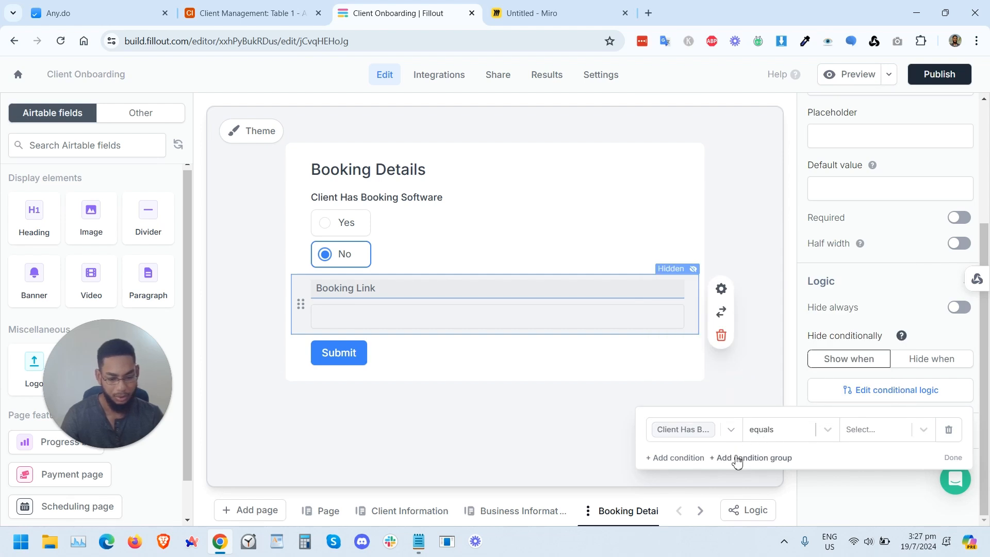
Step: Set the Booking Link condition to Client Has Booking Software equals Yes and close the condition editor
click(691, 435)
scroll(774, 389, down, 5)
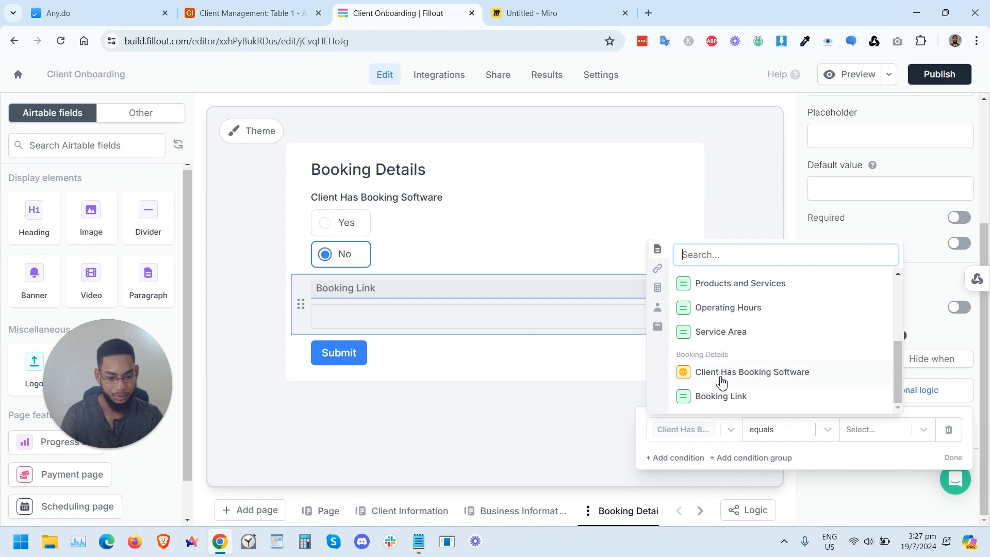
click(764, 381)
click(790, 434)
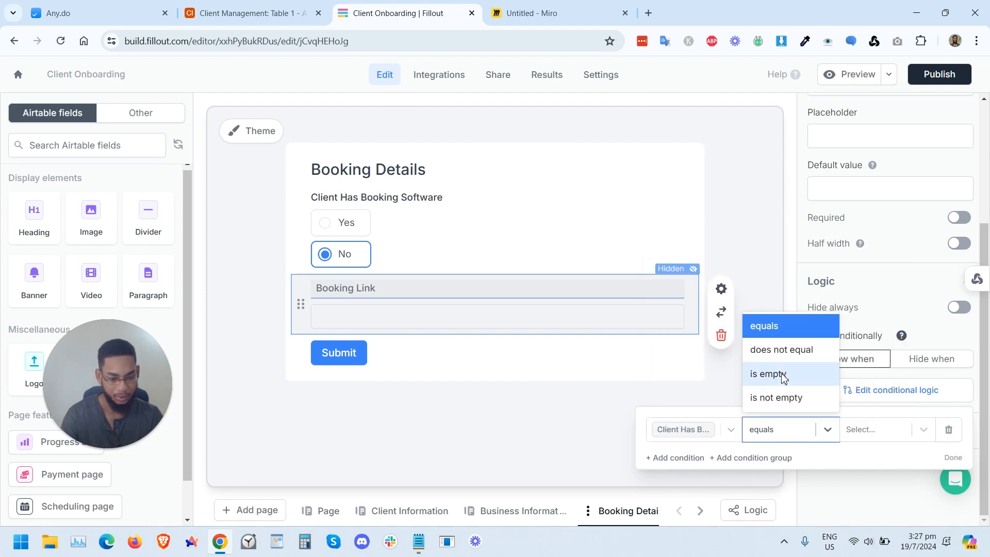
click(878, 428)
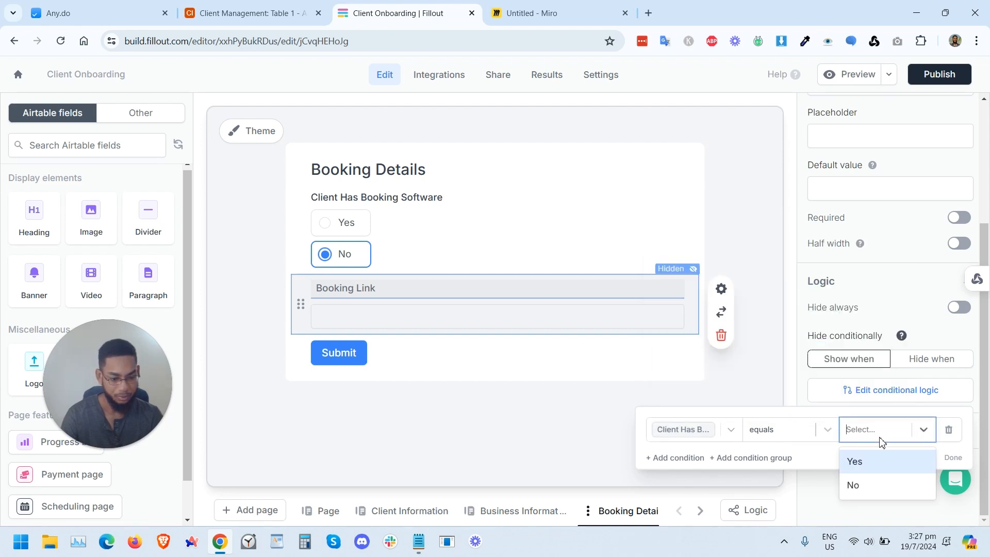
click(855, 460)
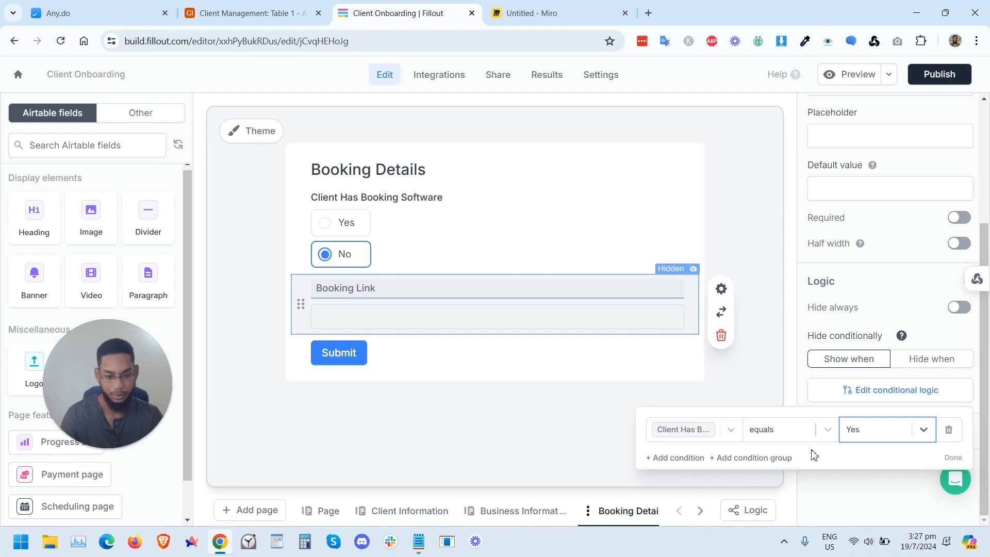
click(721, 391)
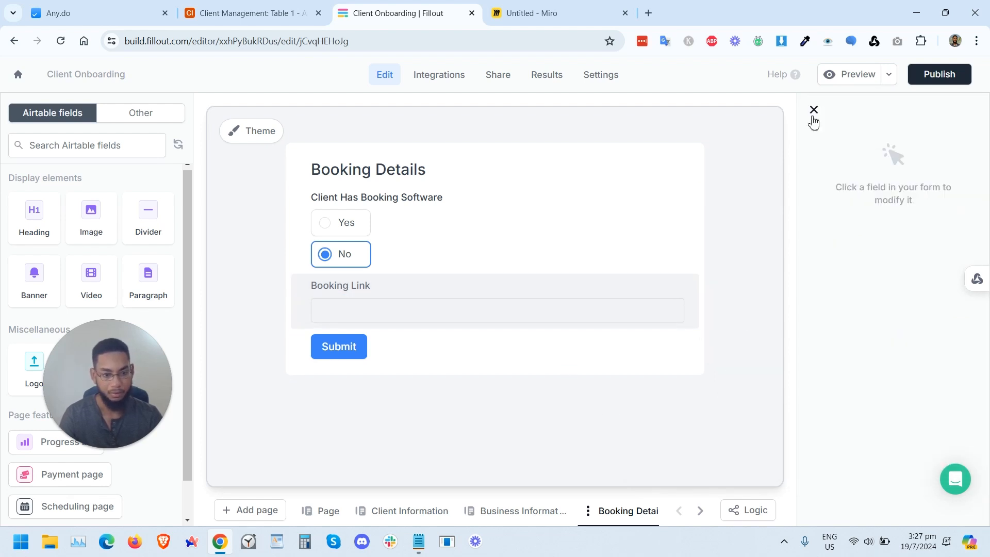
Step: Preview the form on the Booking Details page and try the Yes and No booking software options
click(869, 76)
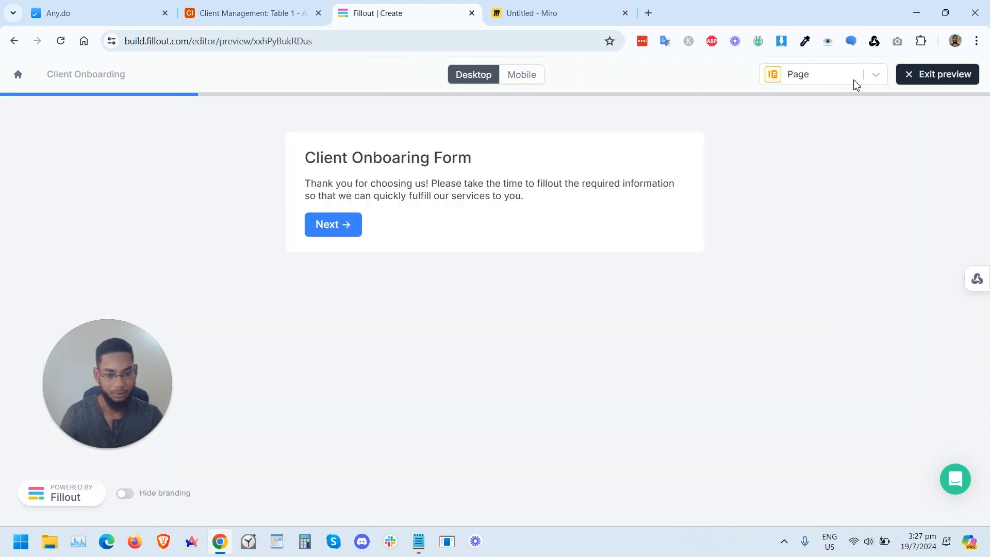
click(929, 82)
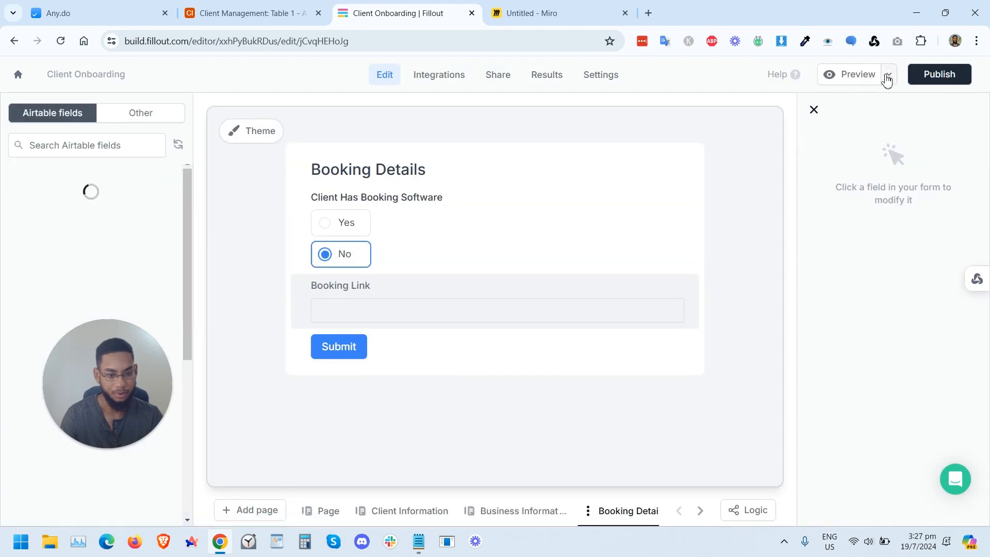
click(891, 77)
click(842, 103)
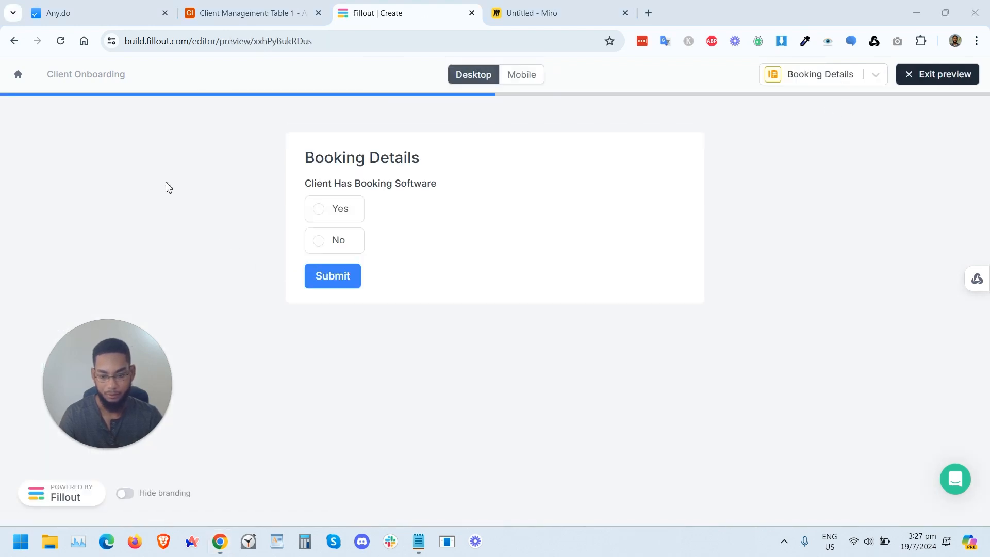
click(339, 211)
click(324, 297)
click(320, 241)
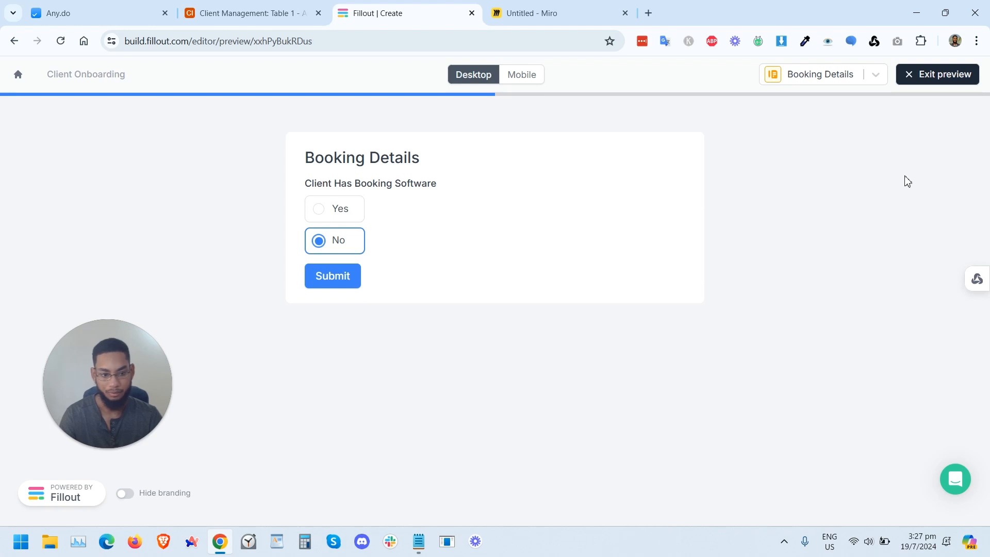
click(928, 82)
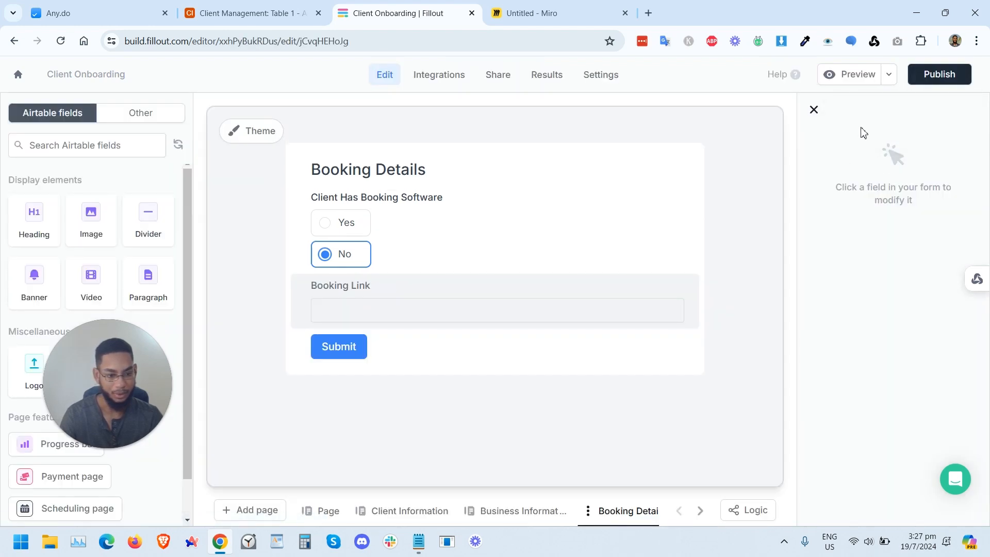
Step: Preview Booking Details again and test that Yes and No toggle the Booking Link field
click(887, 76)
click(840, 103)
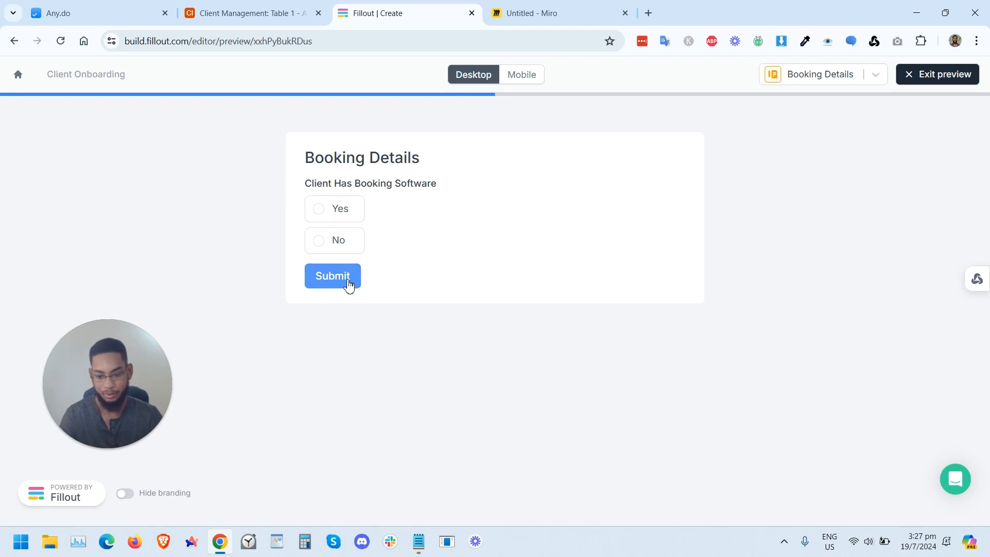
click(342, 209)
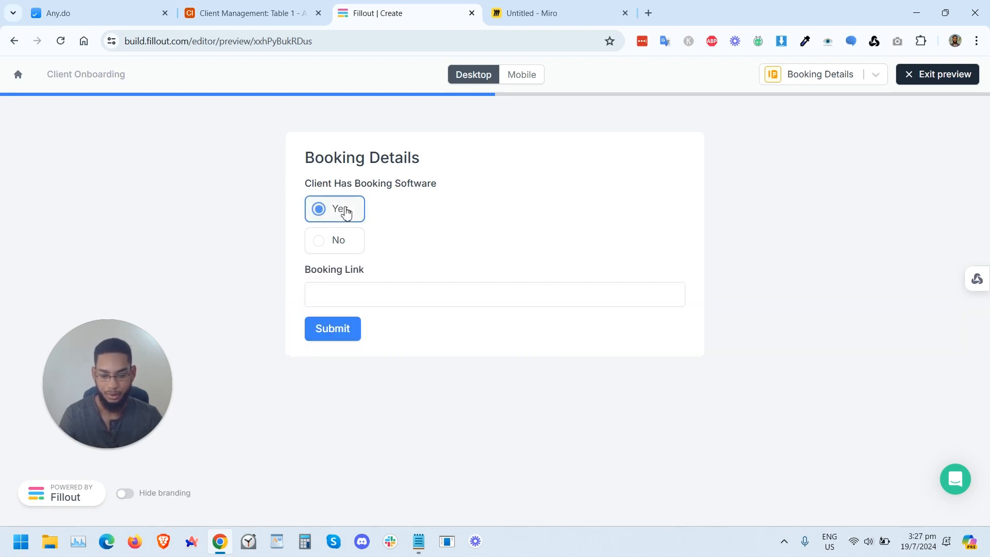
click(357, 244)
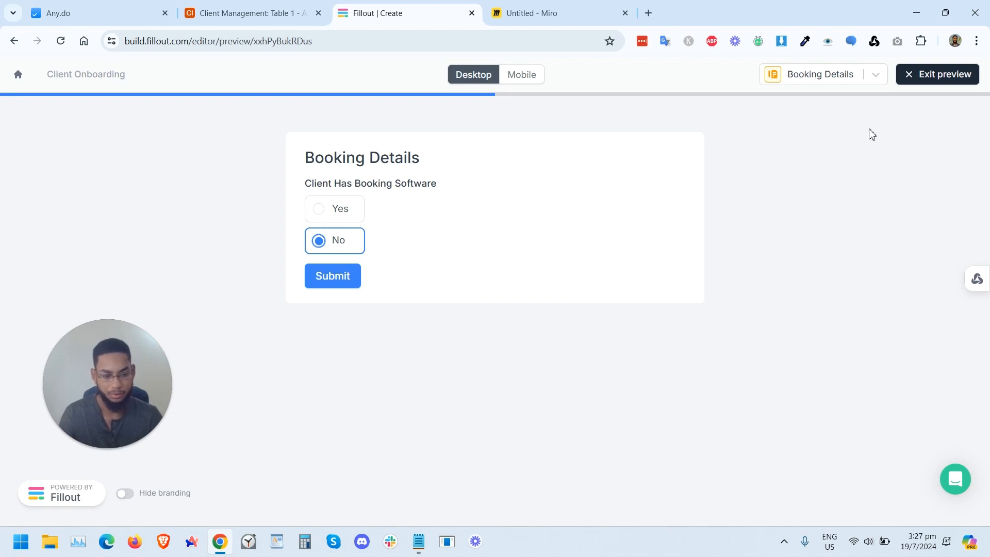
click(937, 77)
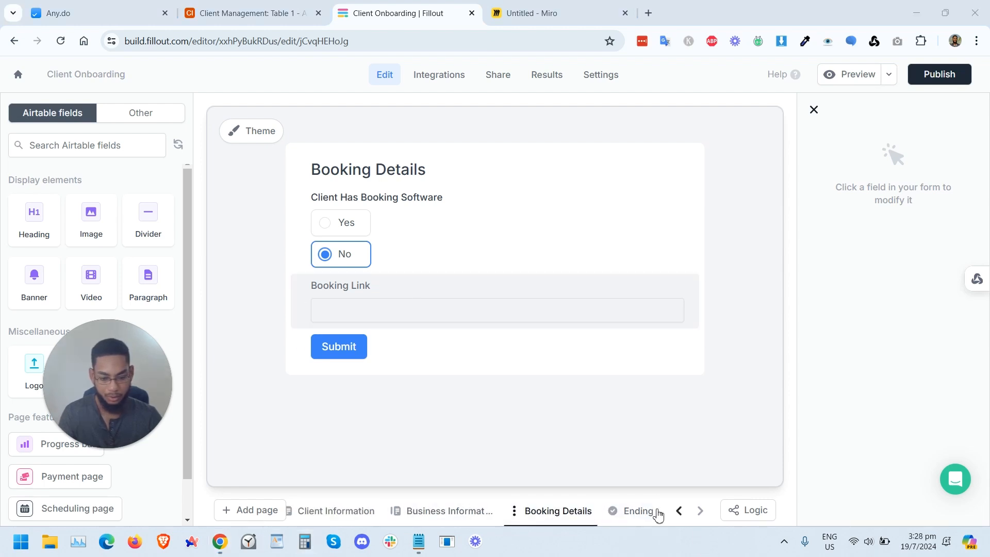
Step: Add a Review page named Review after the Booking Details page
click(658, 512)
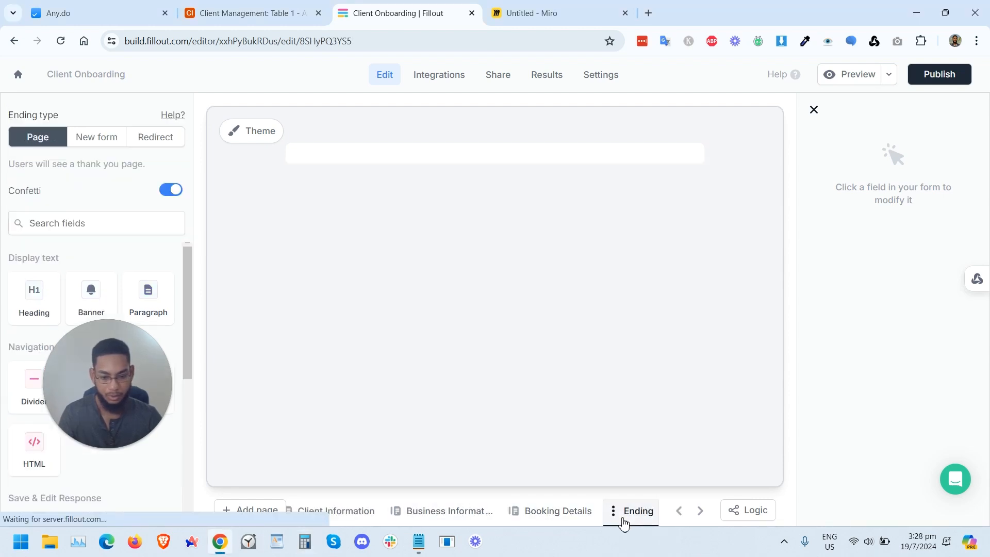
click(562, 511)
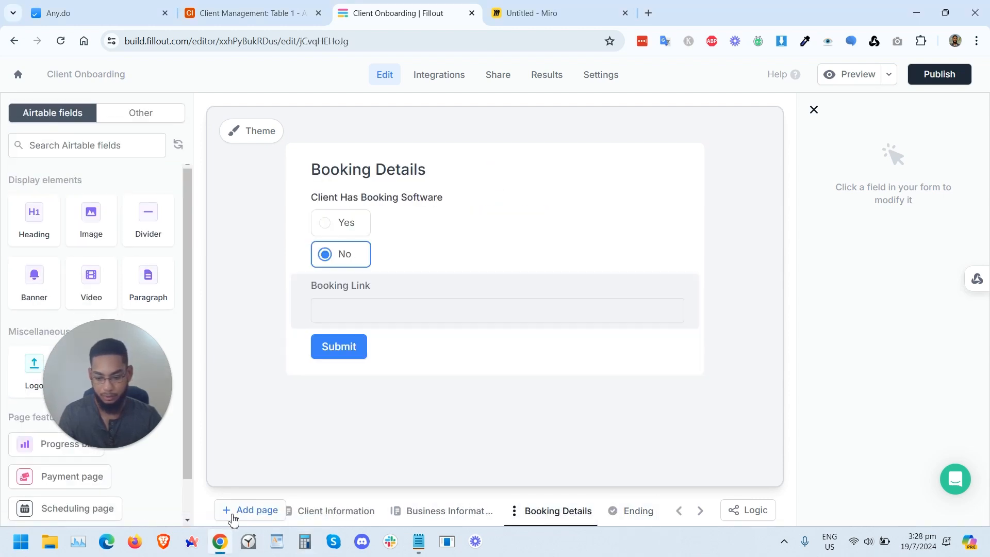
click(250, 510)
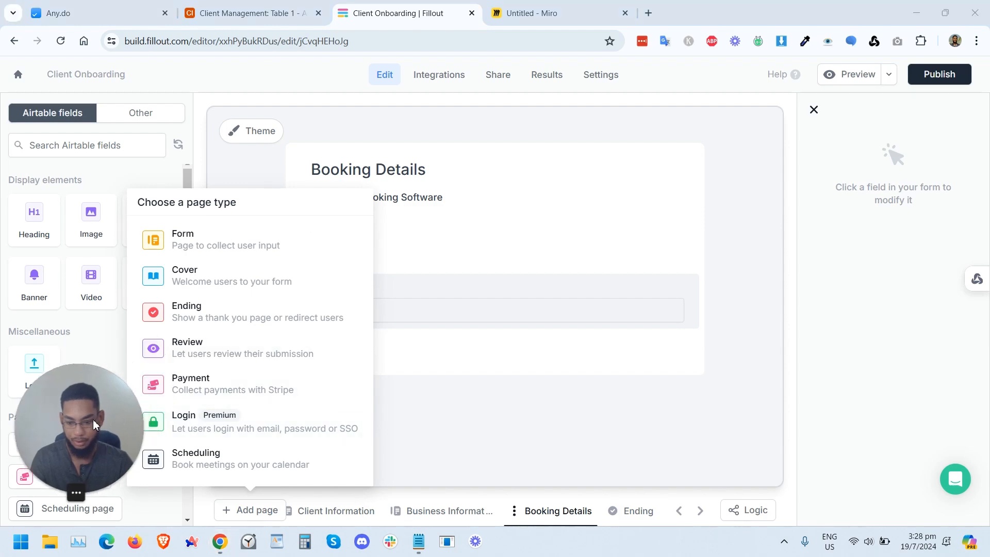
click(246, 350)
text(Revie)
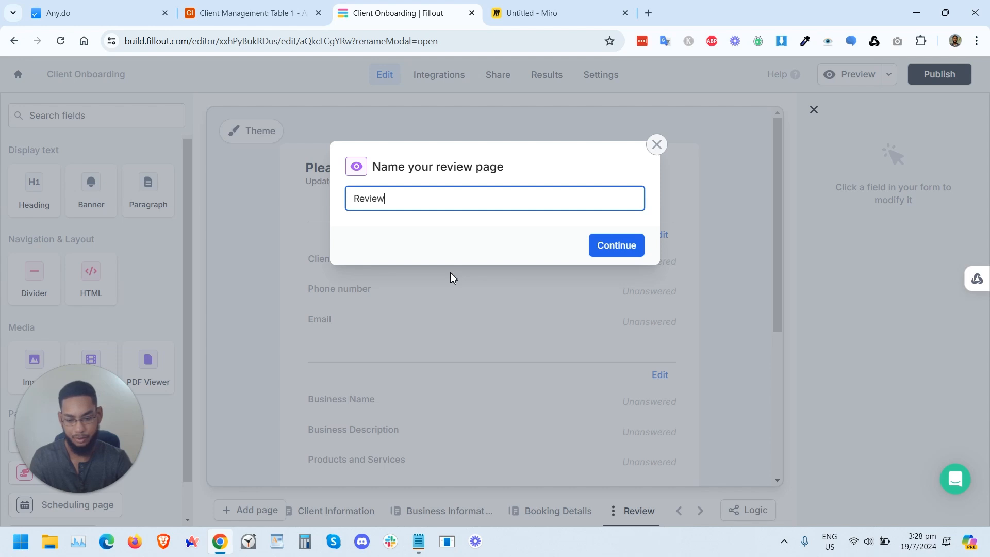
text(w)
key(Return)
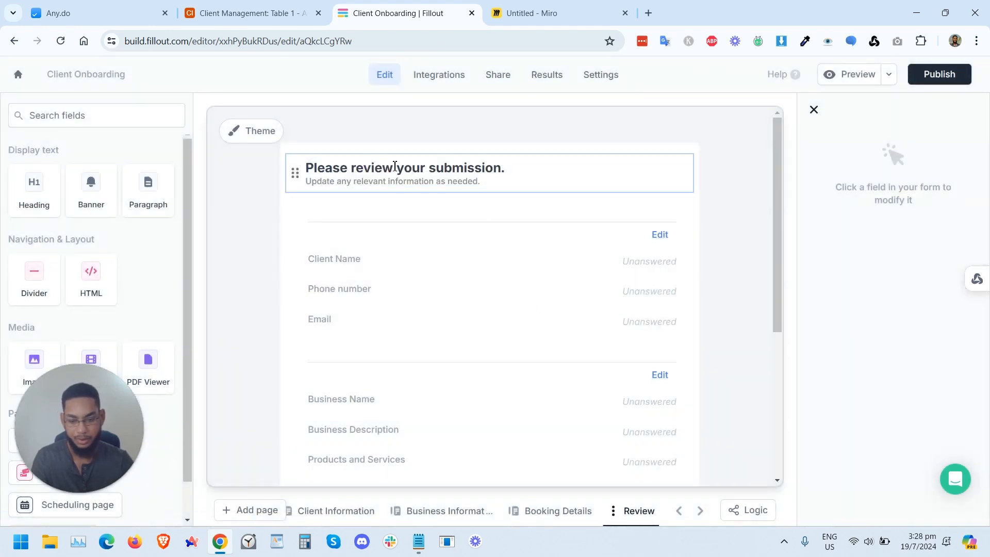
Step: Scroll through the Review page to examine the summarized form fields
scroll(495, 323, down, 5)
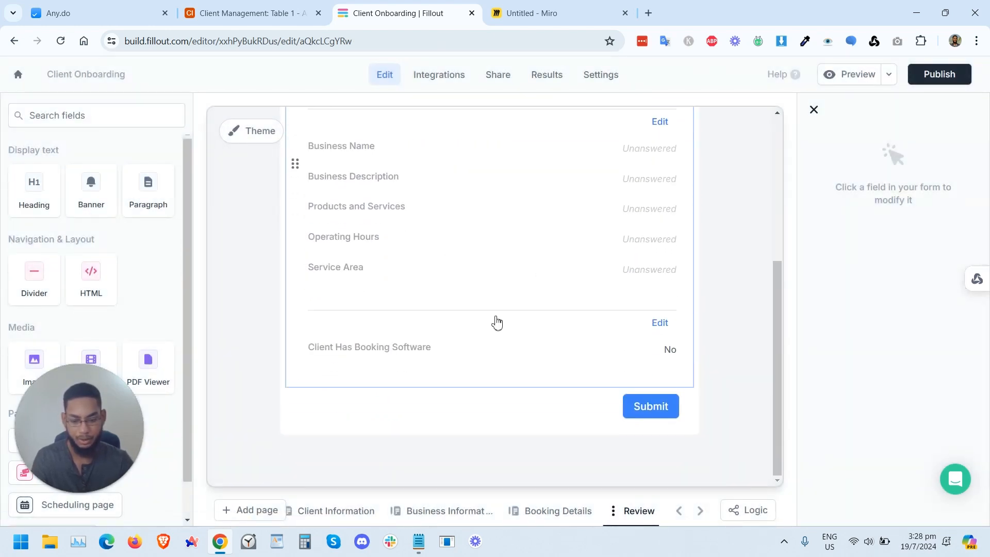
scroll(540, 301, up, 5)
scroll(540, 301, down, 5)
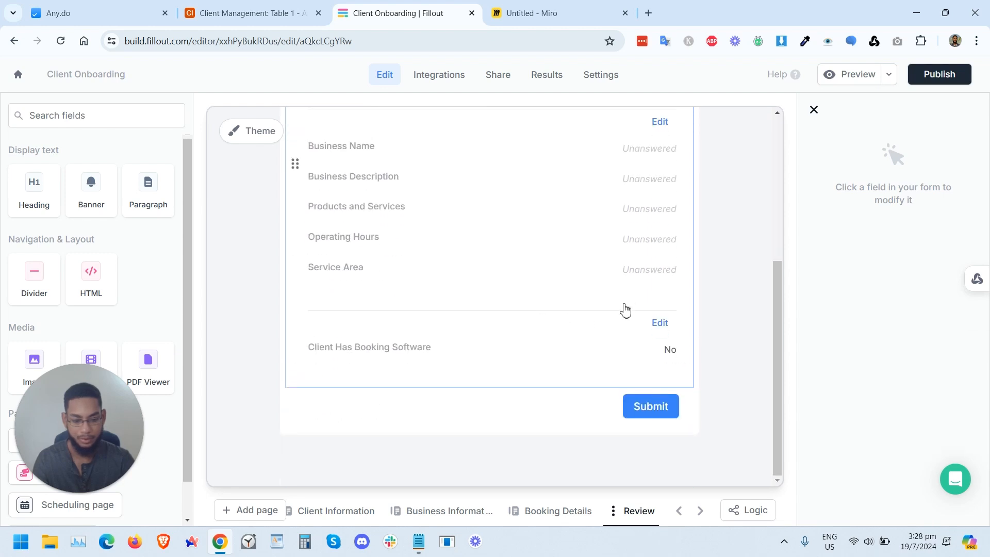
scroll(623, 296, up, 4)
scroll(643, 369, down, 3)
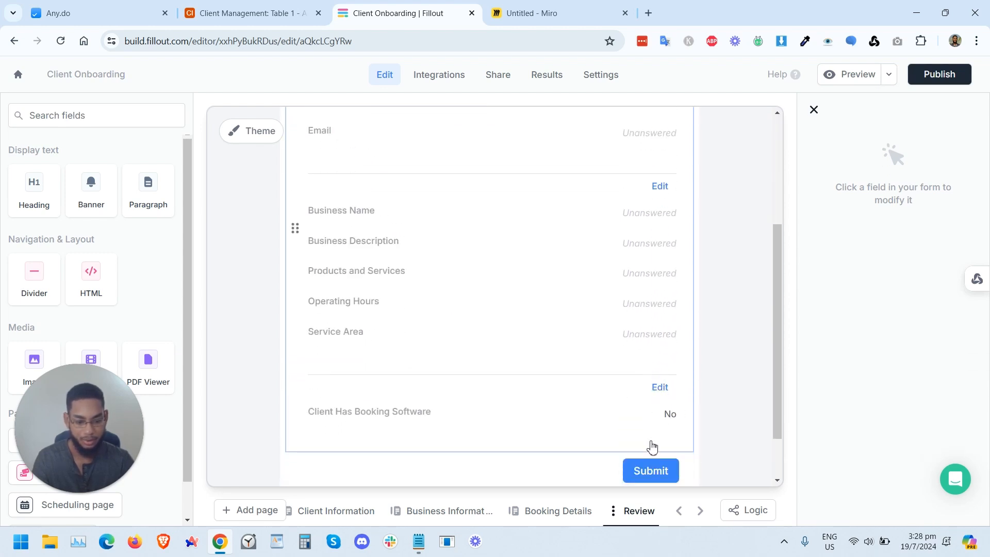
scroll(653, 448, down, 2)
scroll(639, 508, right, 2)
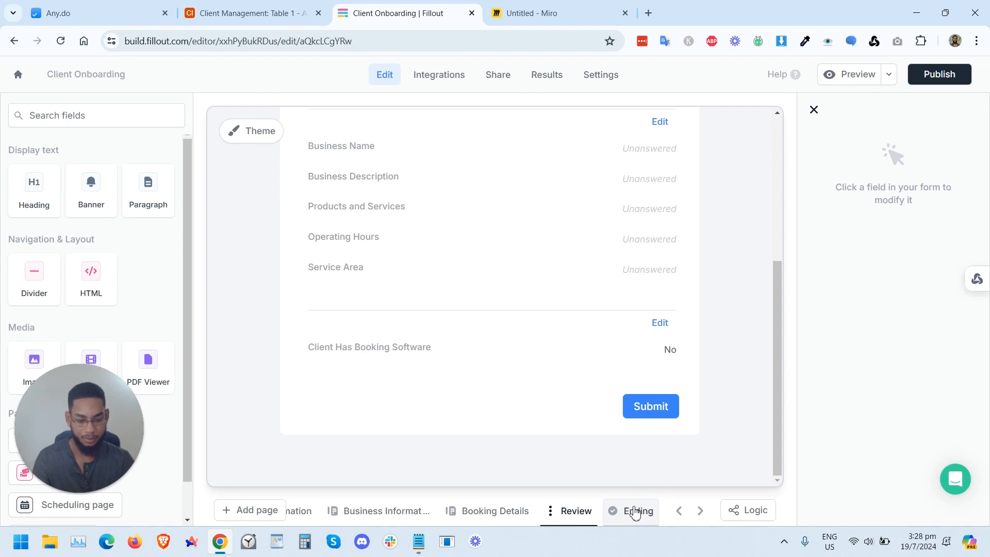
Step: Publish the form and copy its public form link
click(637, 509)
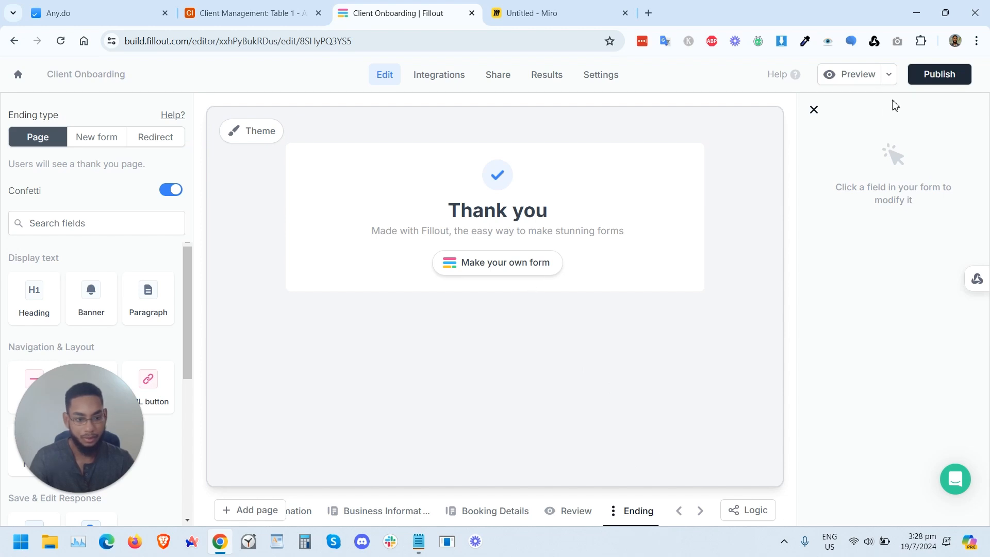
click(917, 78)
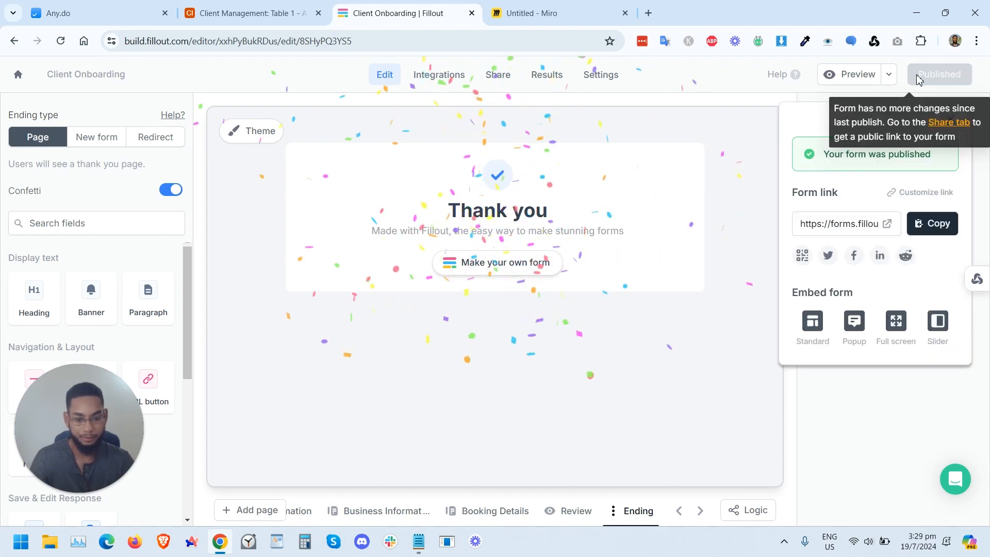
click(931, 223)
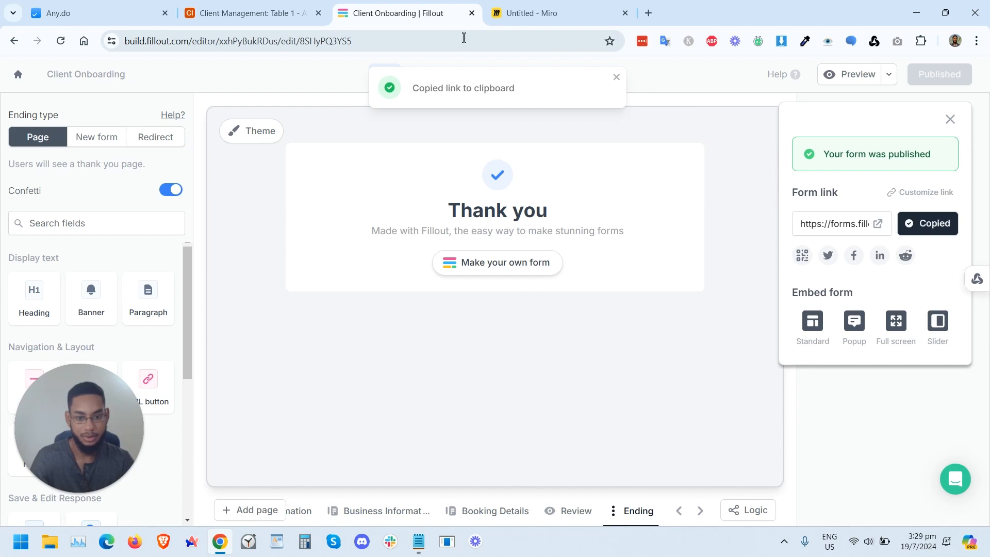
Step: Switch to the Client Management Airtable table
click(647, 14)
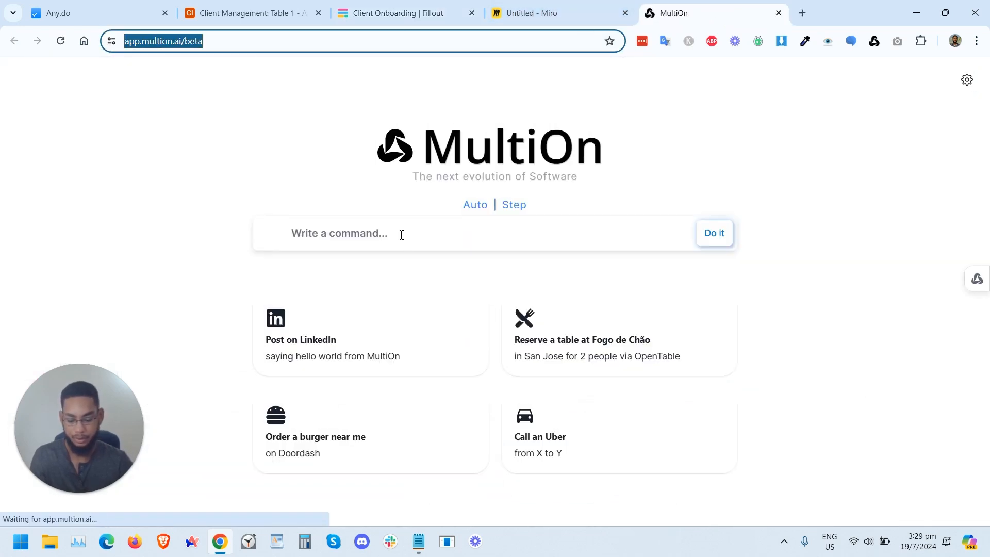
click(425, 11)
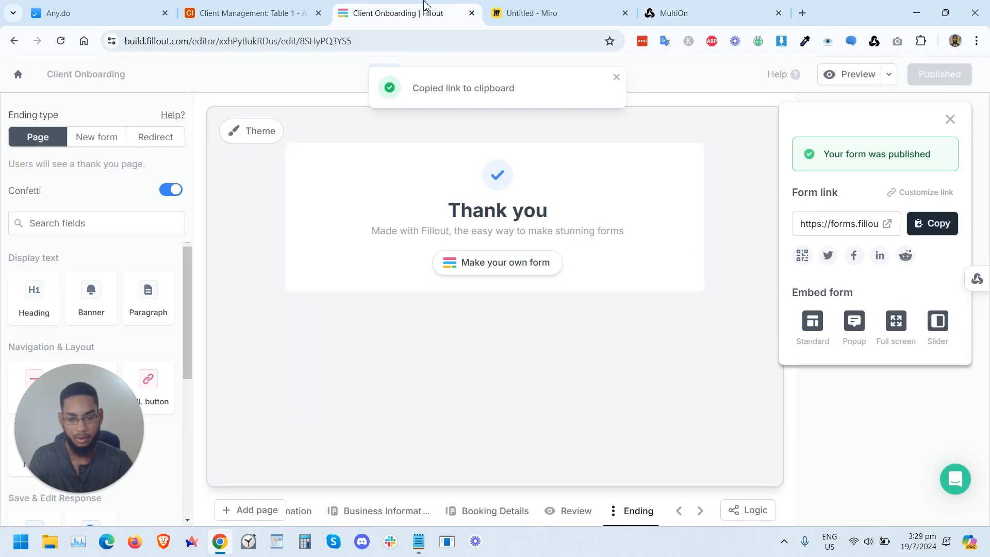
click(252, 8)
scroll(387, 182, left, 5)
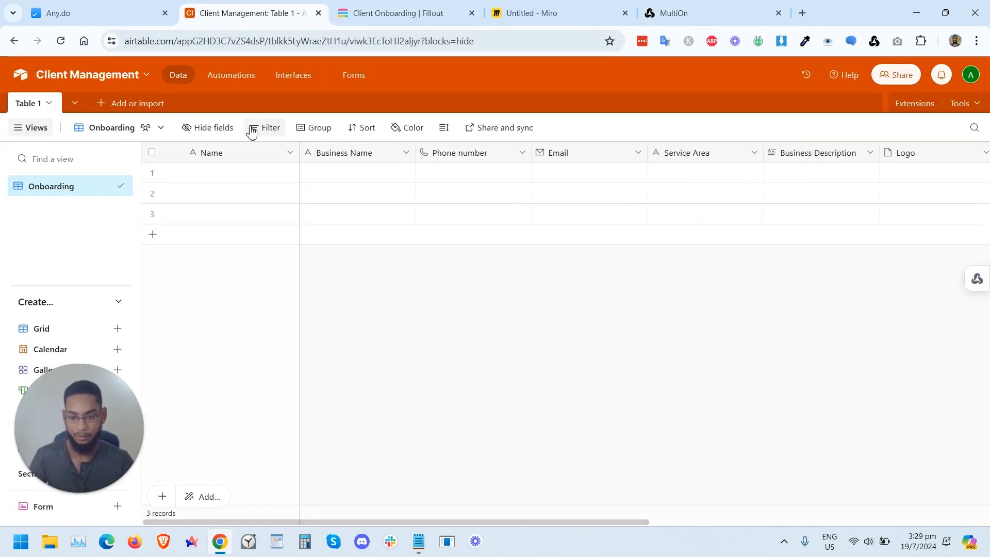
Step: Start a new automation with a "When record created" trigger
click(235, 75)
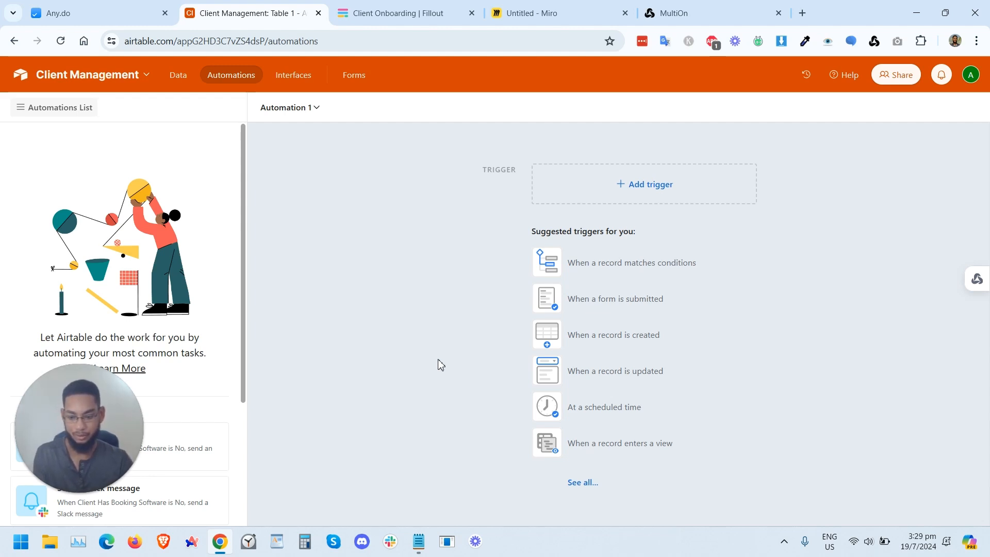
click(642, 190)
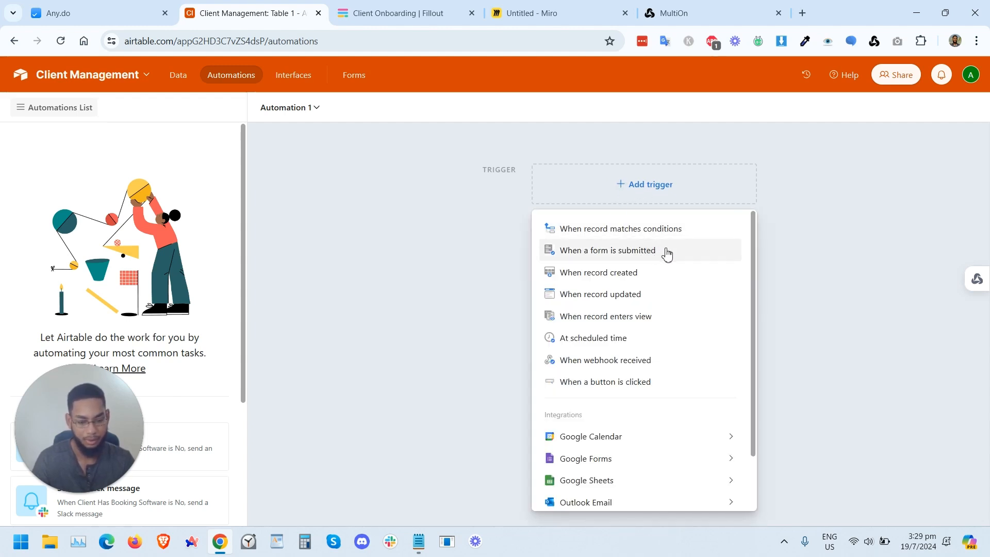
click(607, 279)
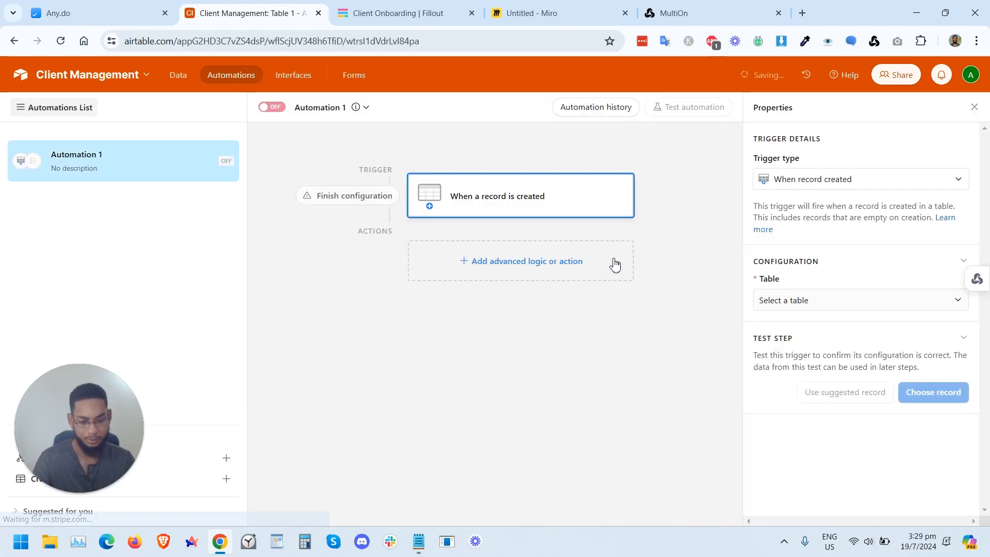
Step: Set the trigger's table to Table 1 and test the trigger with the suggested record
click(789, 304)
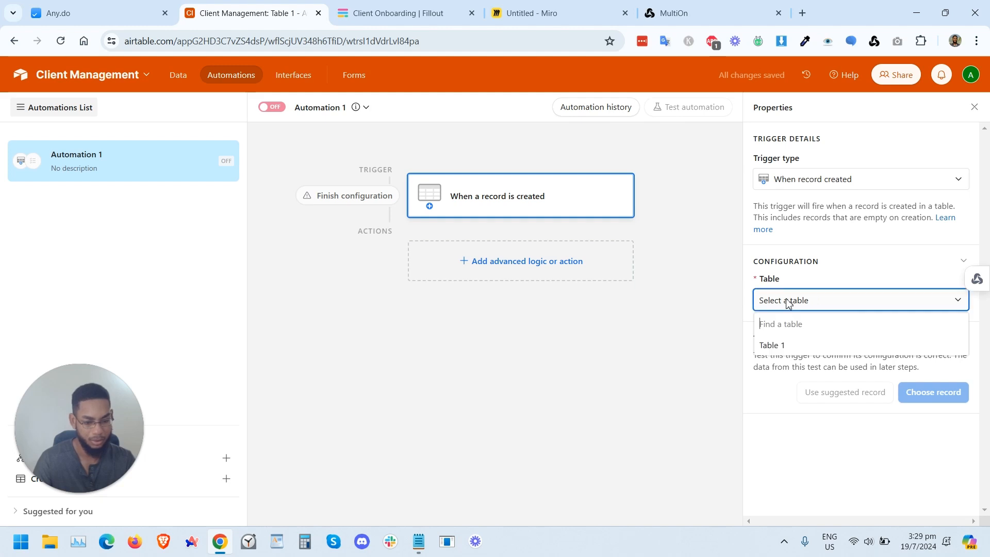
click(780, 350)
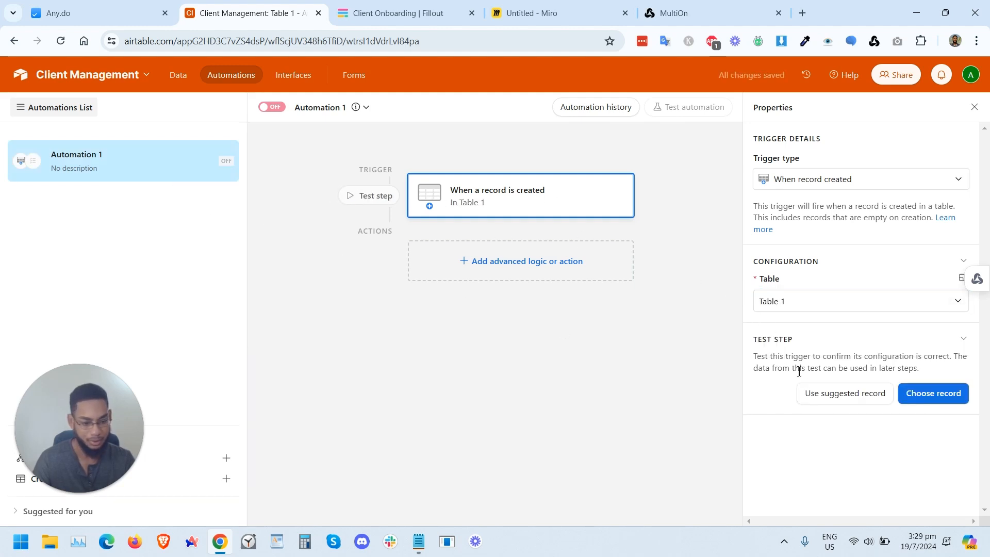
click(866, 397)
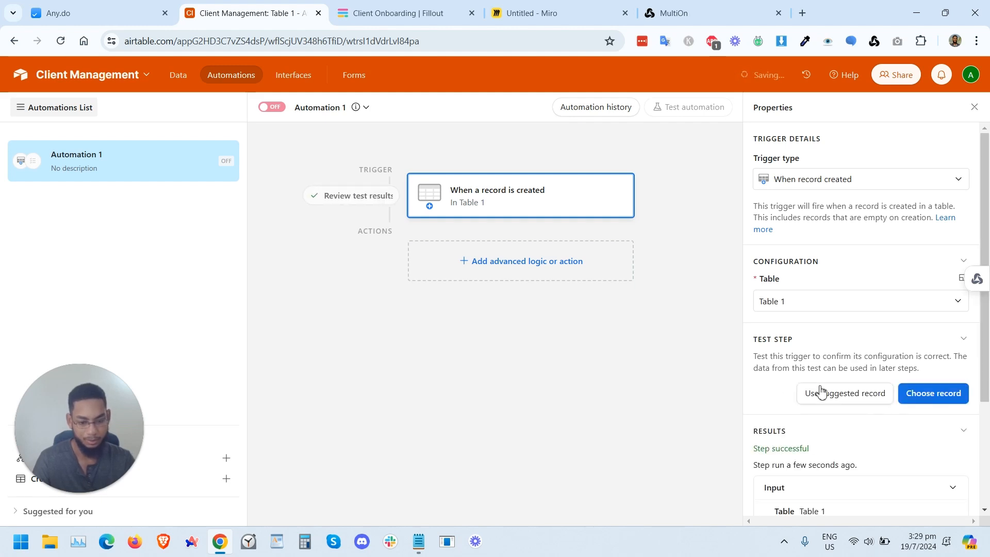
scroll(845, 438, down, 3)
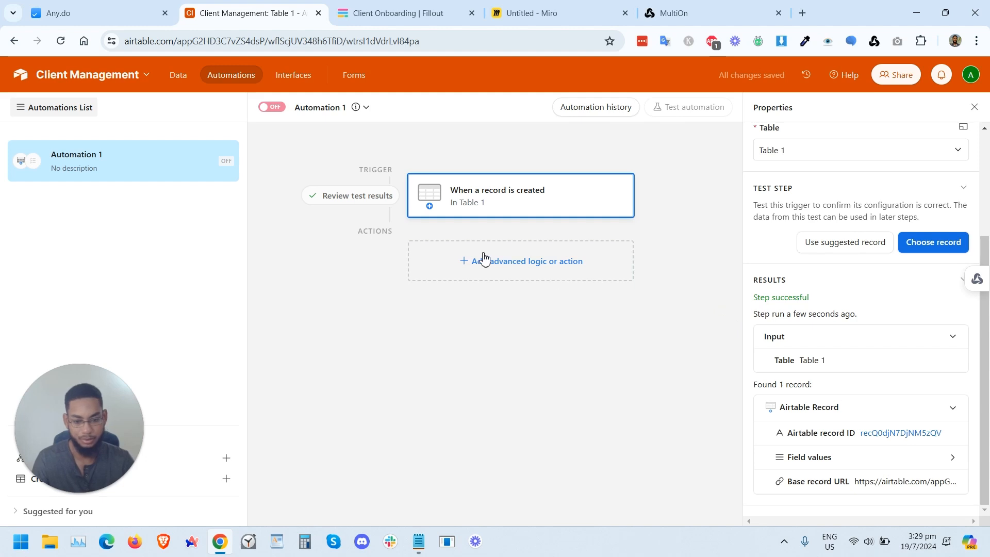
Step: Add a Send email action and enter the recipient's e-mail address
click(506, 260)
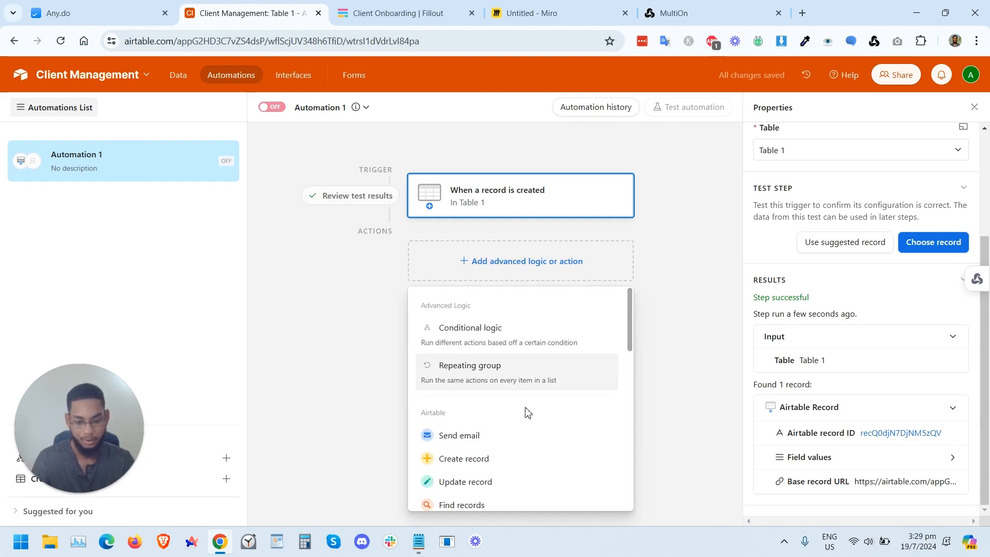
click(504, 444)
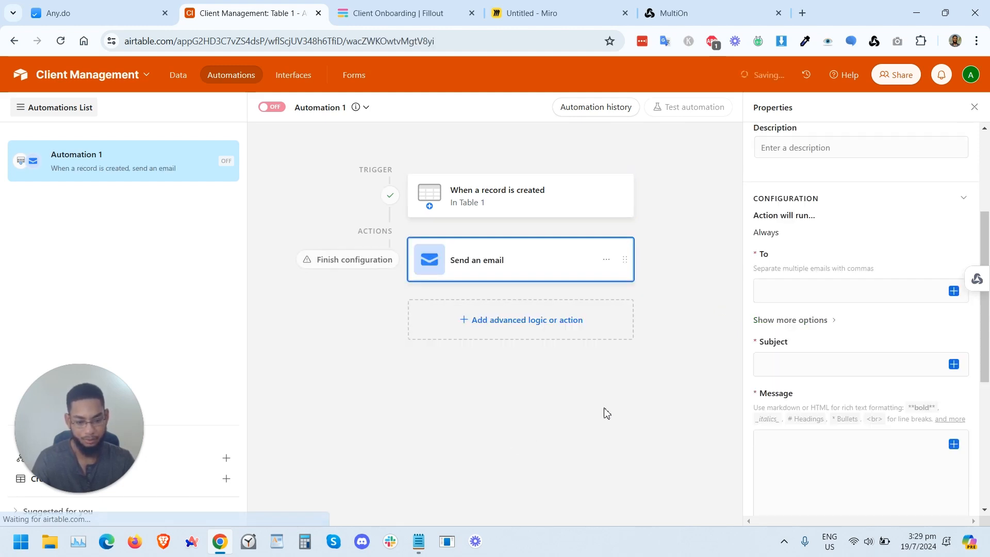
scroll(840, 201, up, 3)
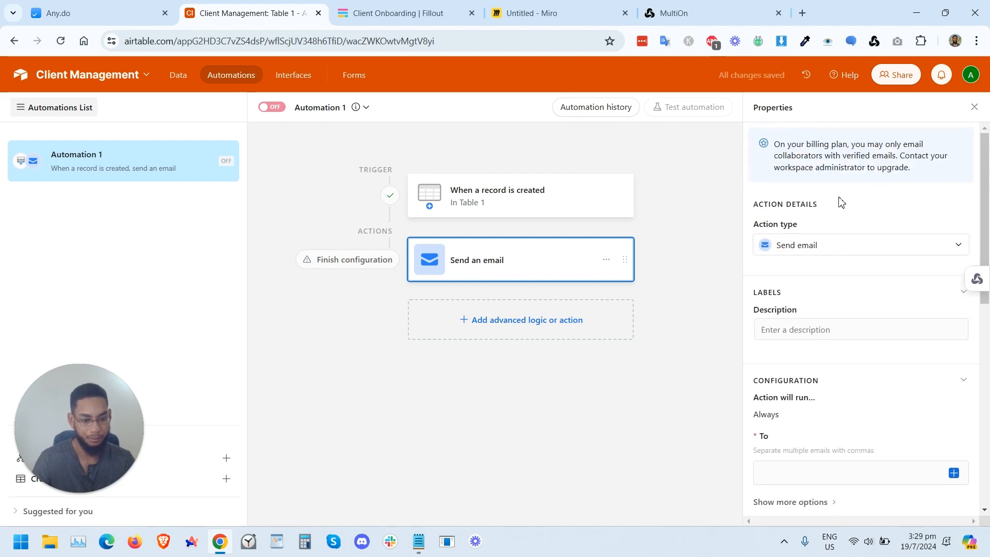
scroll(838, 206, down, 3)
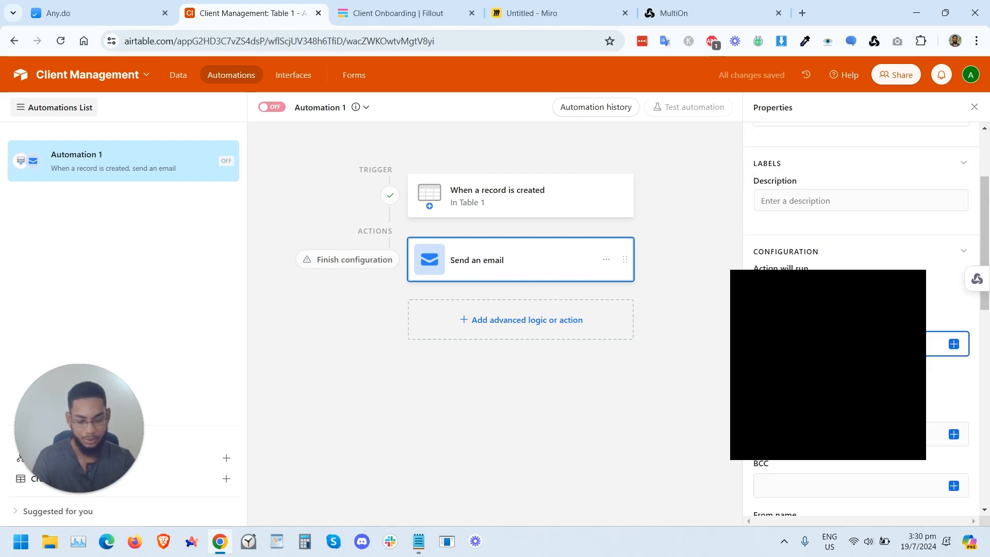
text(ade)
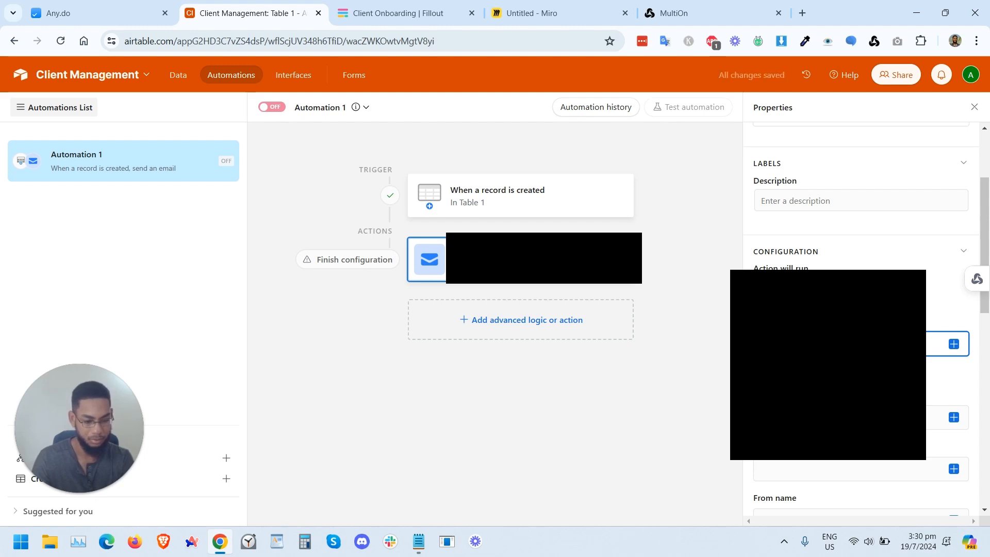
scroll(861, 309, down, 1)
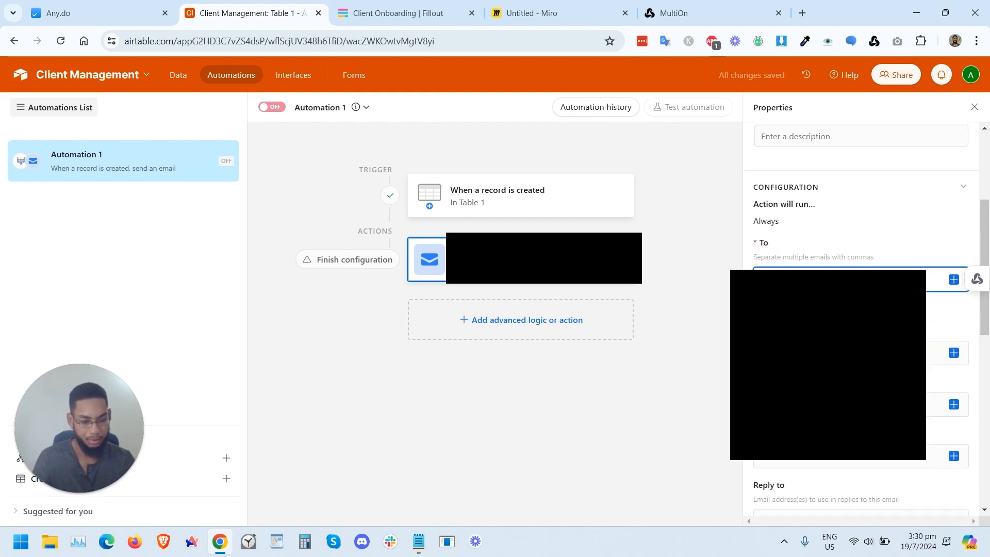
Step: Set the email subject to "Client Has Completed Onboardin Form -" followed by the record's Name field
scroll(798, 223, down, 5)
click(816, 224)
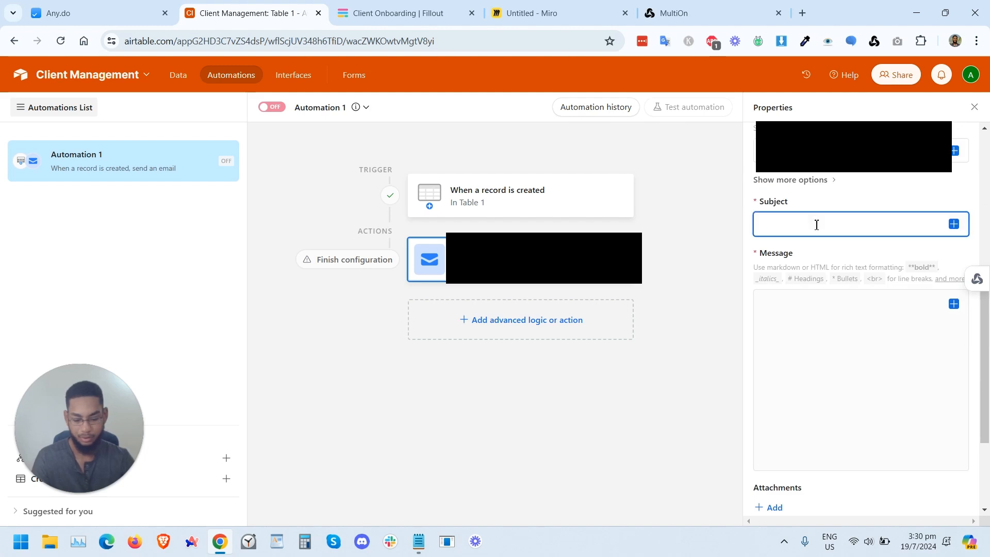
text(Client)
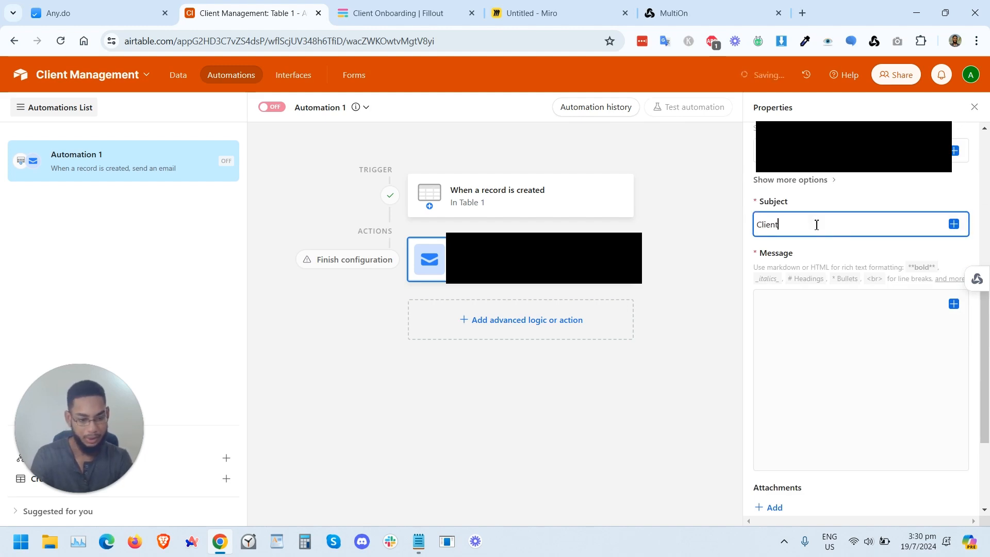
text( Has S)
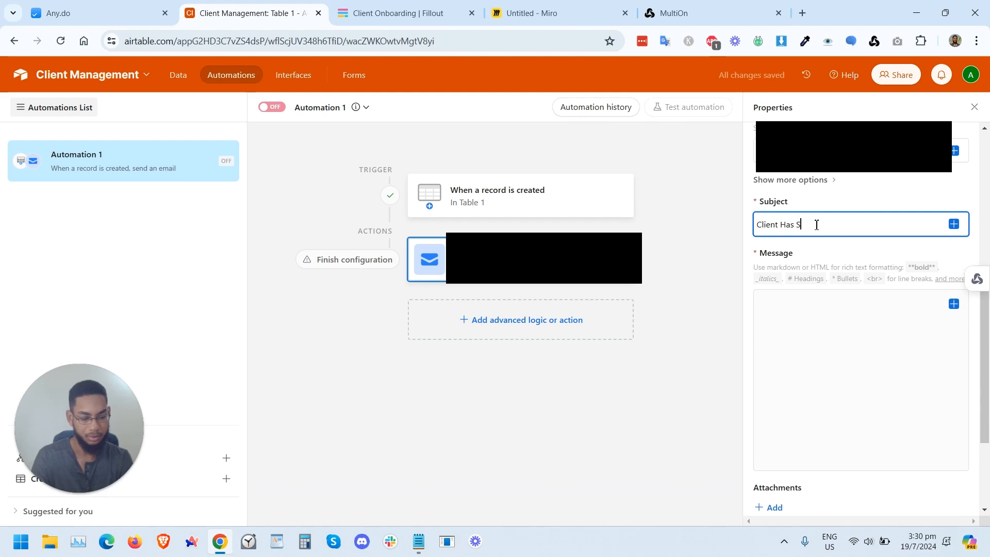
key(BackSpace)
key(BackSpace)
text(Completed Onboardin Form)
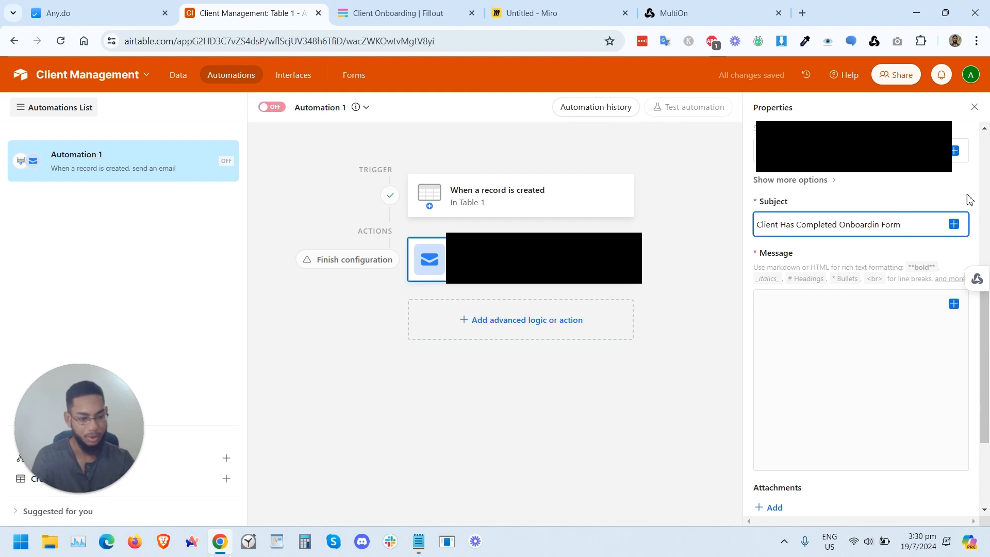
text( -)
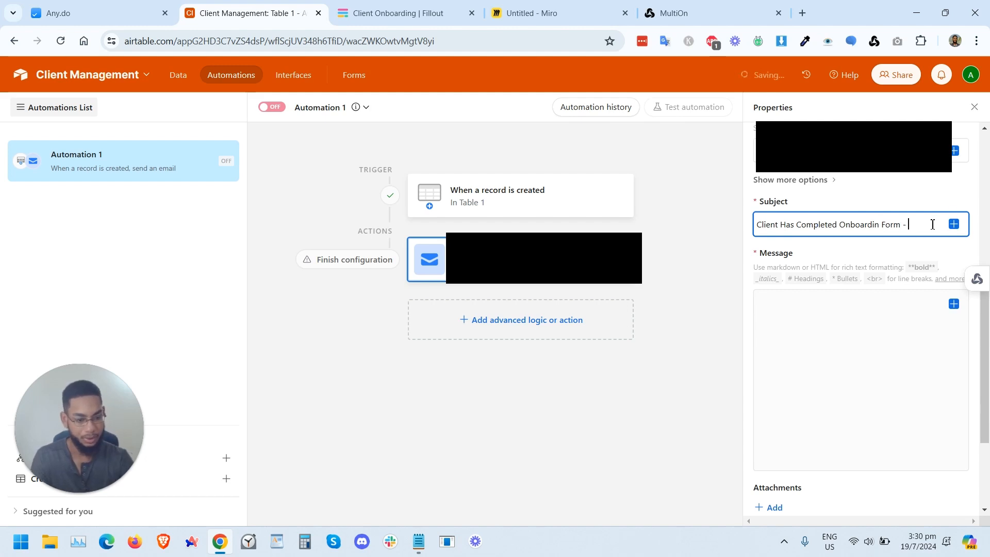
click(954, 224)
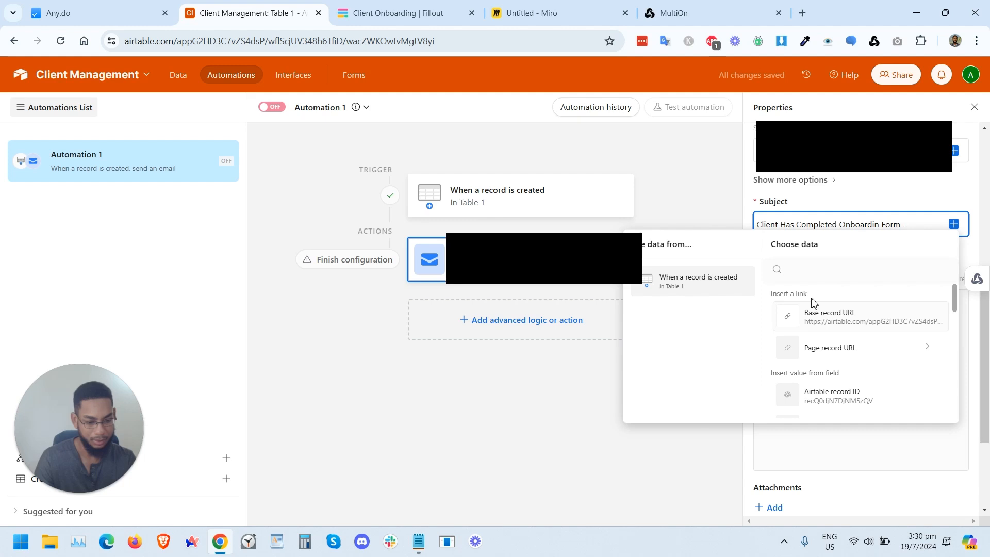
text(name)
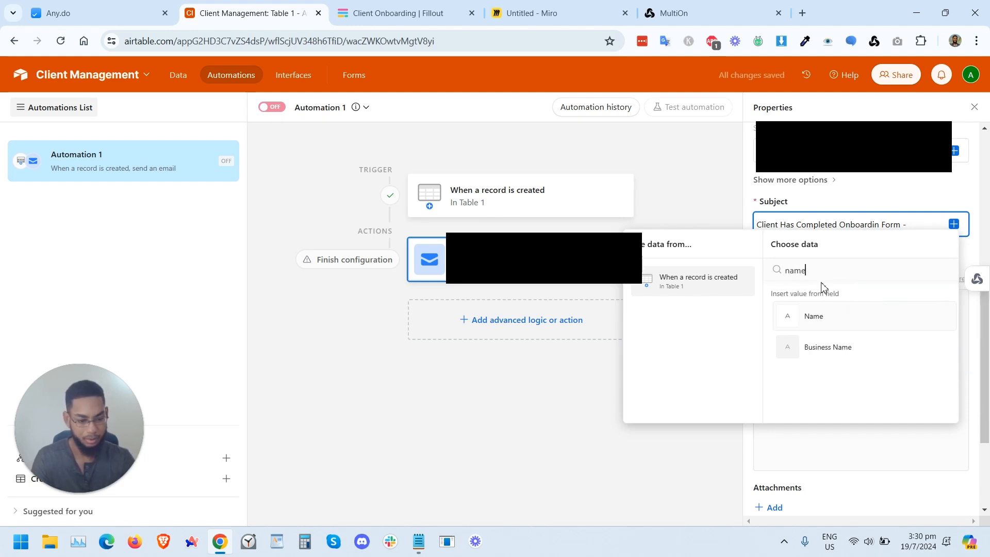
click(827, 317)
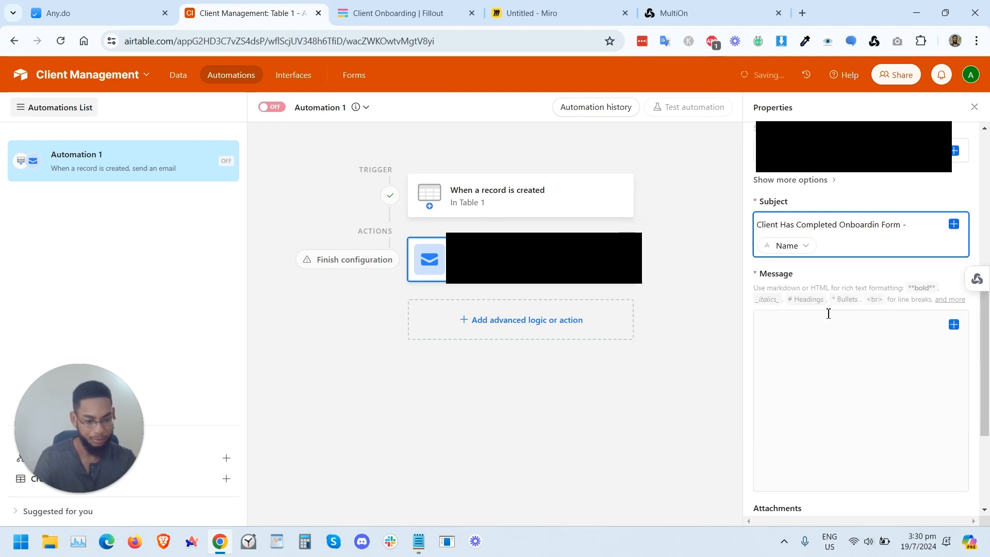
Step: Begin the email message with "Please" and correct the subject's spelling to "Onboarding"
click(812, 351)
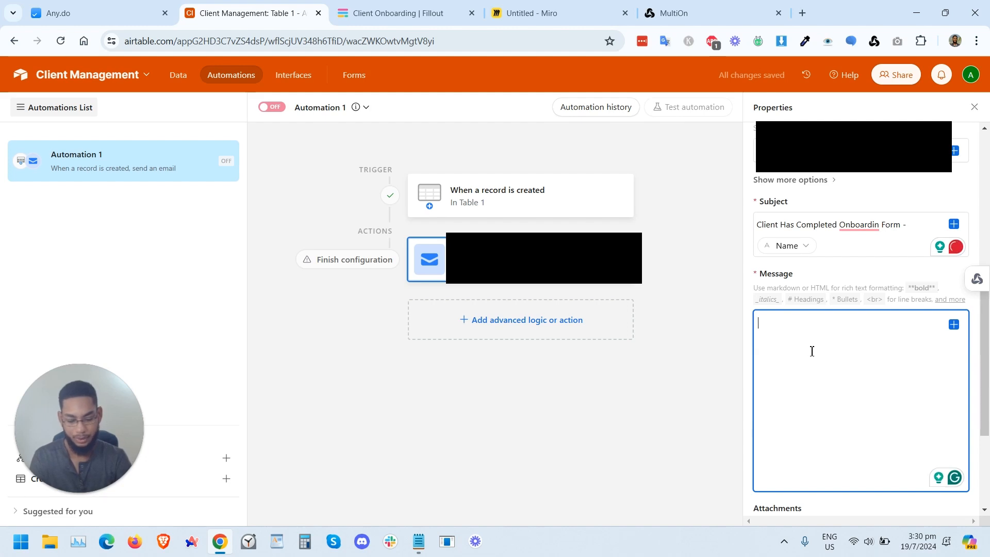
text(Please)
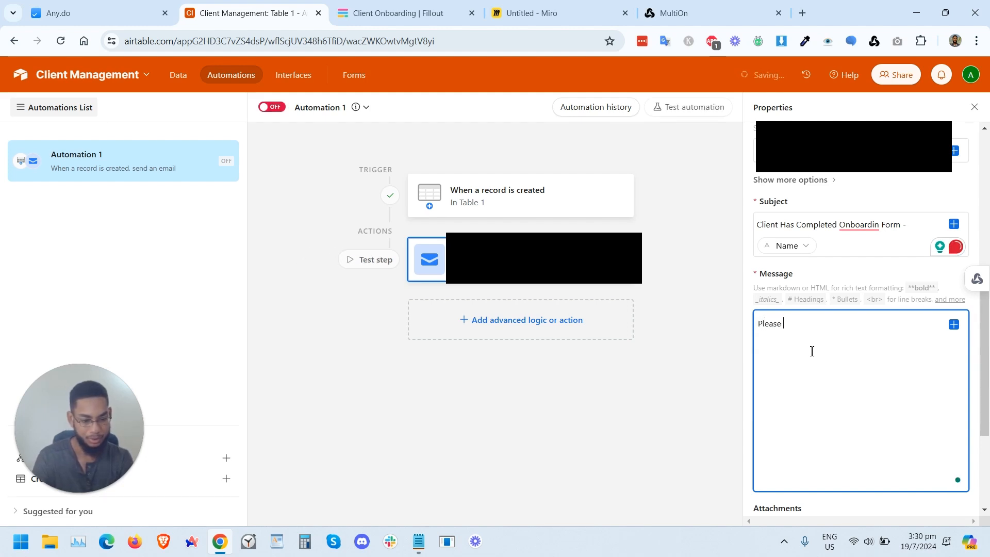
click(868, 225)
click(870, 264)
Step: Continue the message with "see the following details from" followed by the Name field
click(833, 324)
text(see the)
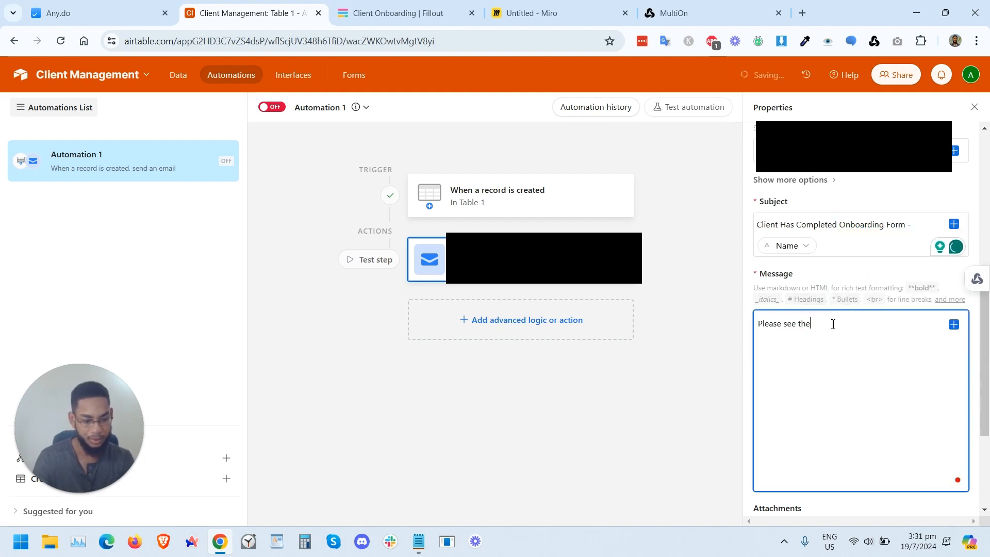
text( following )
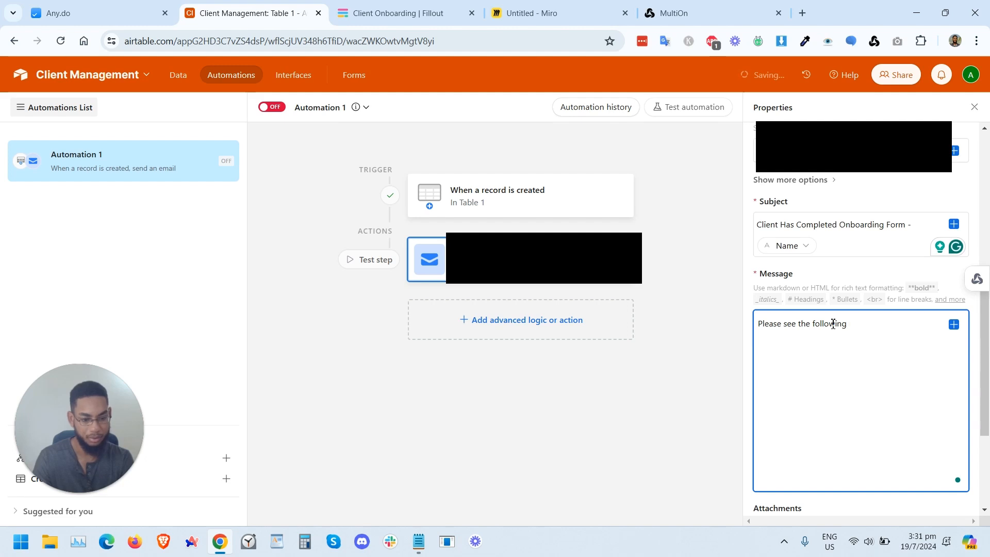
text(deta)
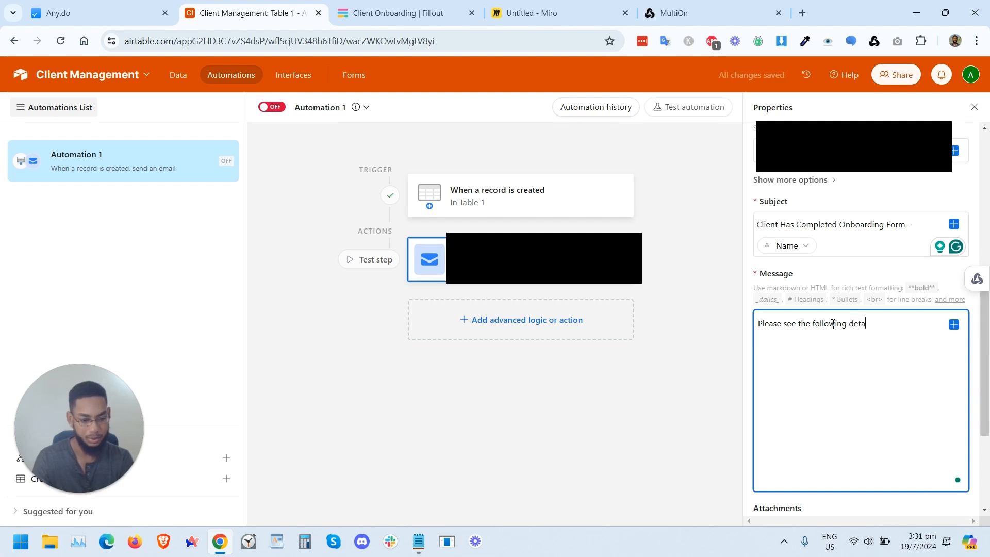
text(ils from)
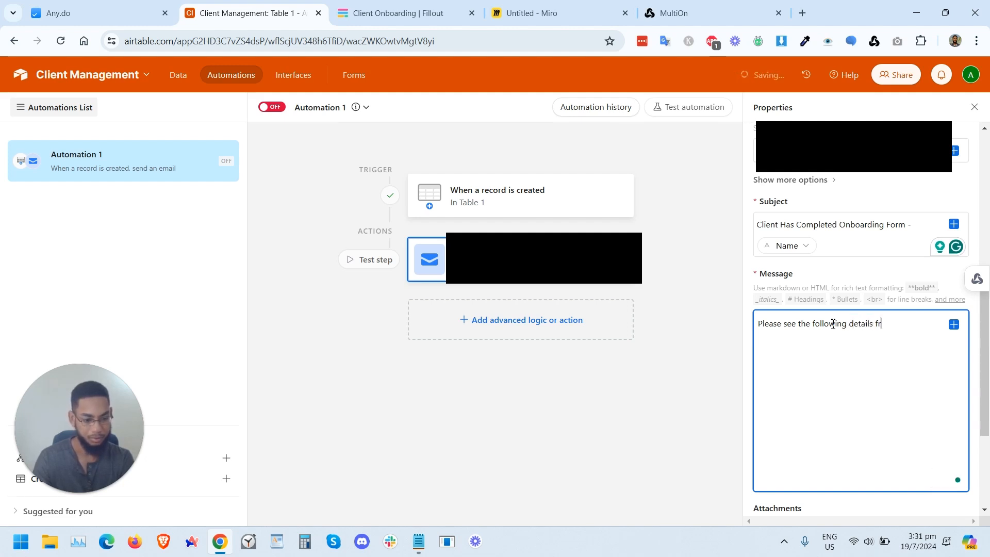
click(953, 325)
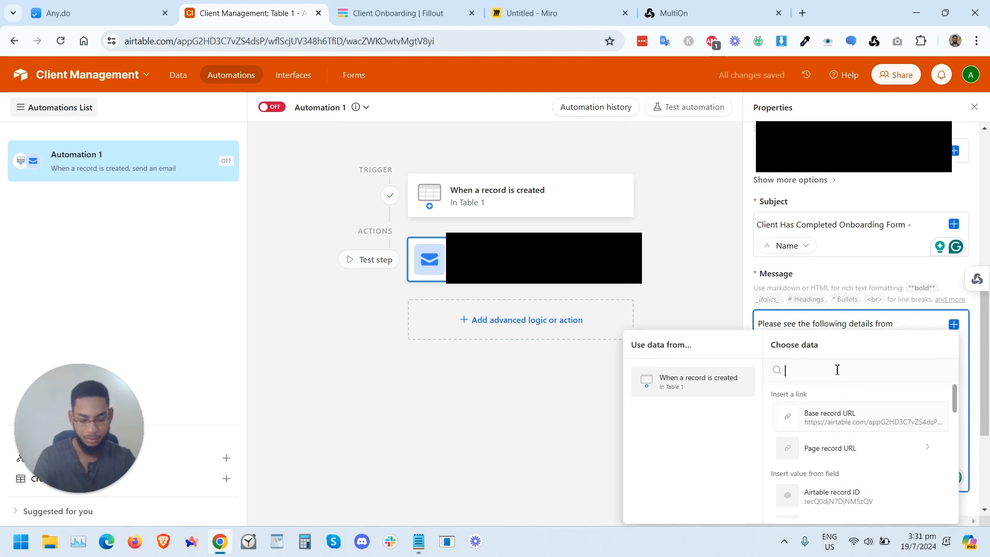
text(name)
click(840, 414)
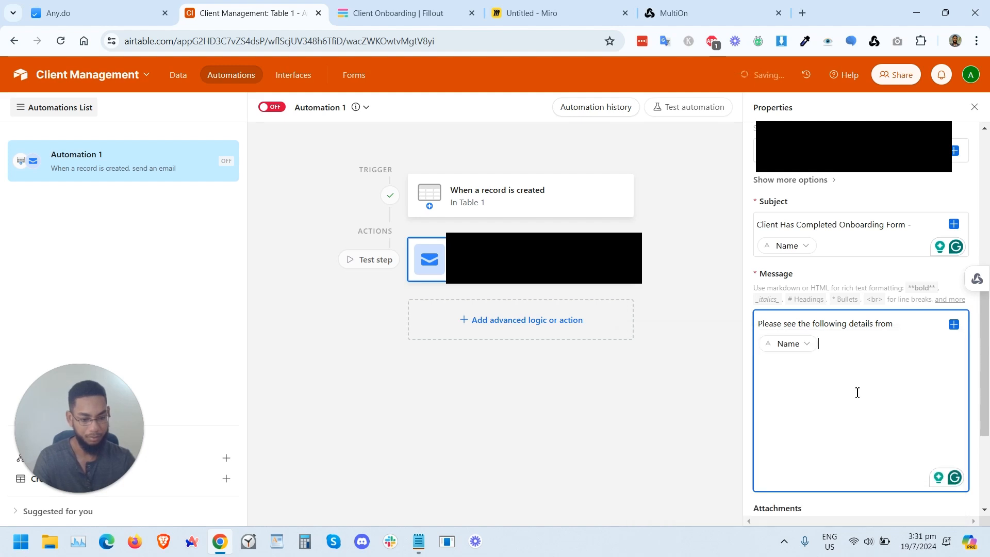
Step: Add "of" and the Business Name field to the message
text(of)
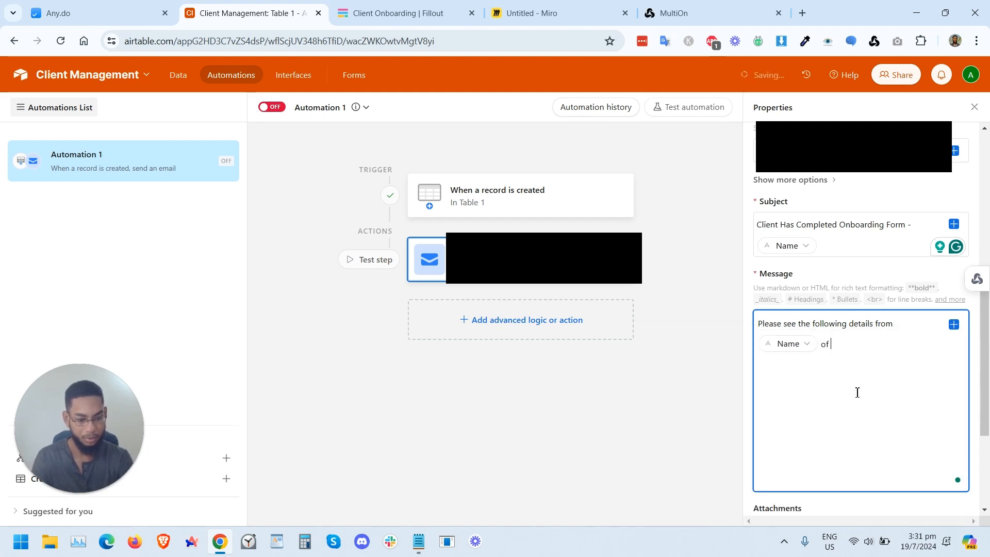
click(954, 325)
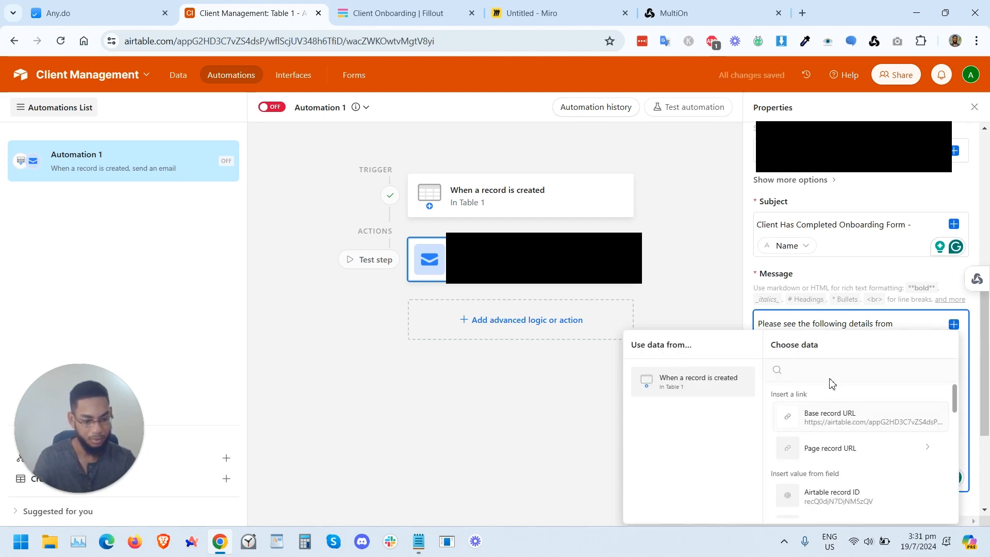
text(name)
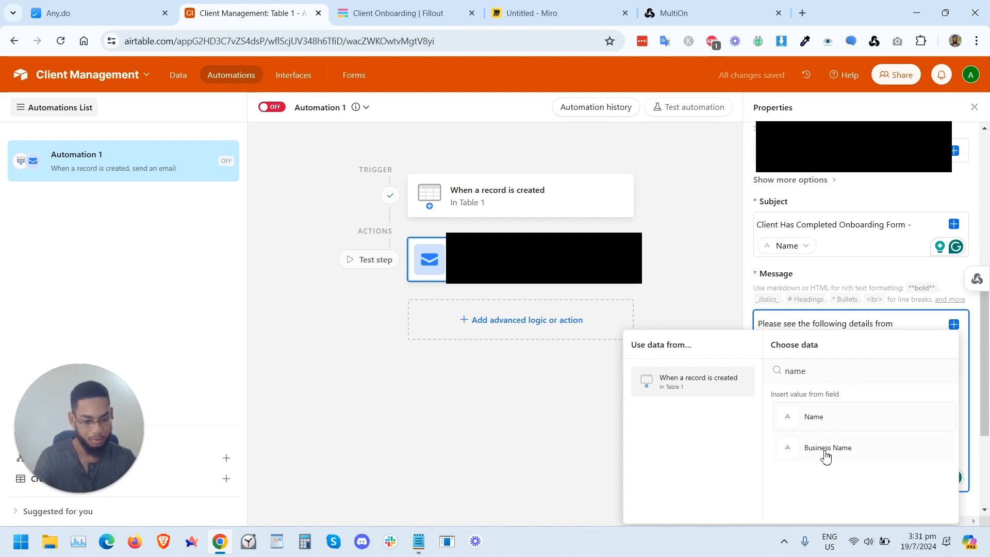
click(826, 452)
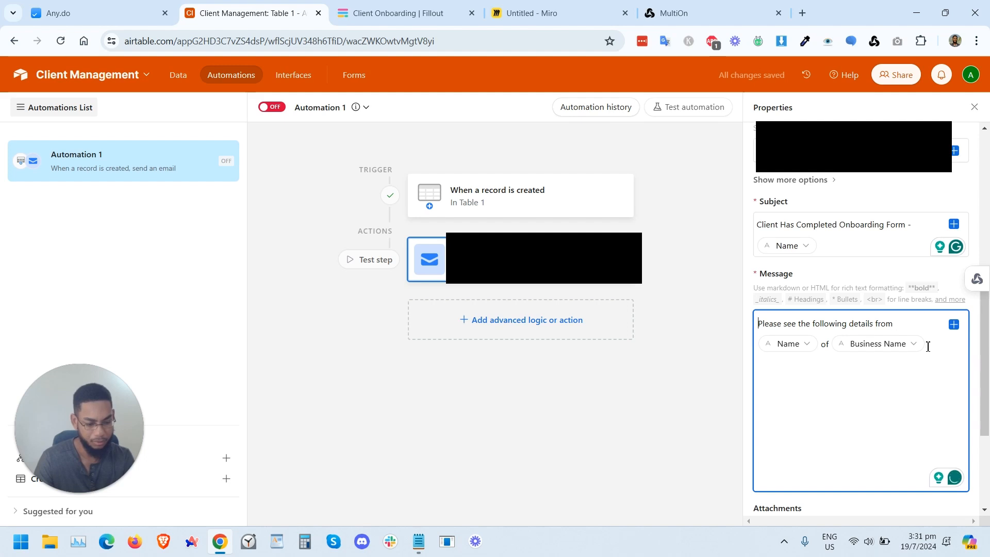
Step: Insert the word "onboarding" before "details" in the message
key(Right)
key(Right)
key(Right)
key(Right)
key(Right)
key(Right)
key(Right)
text(on)
text(baording)
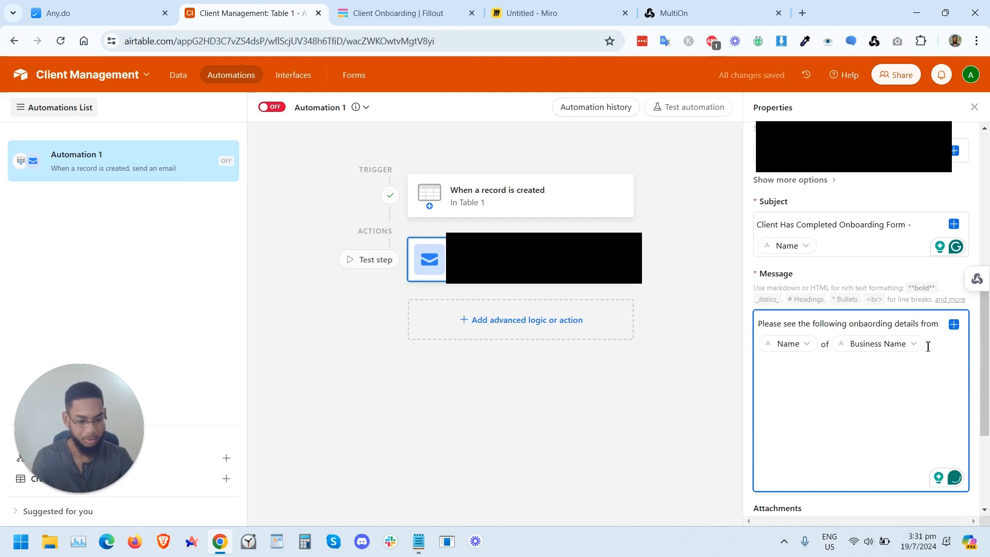
scroll(927, 347, down, 3)
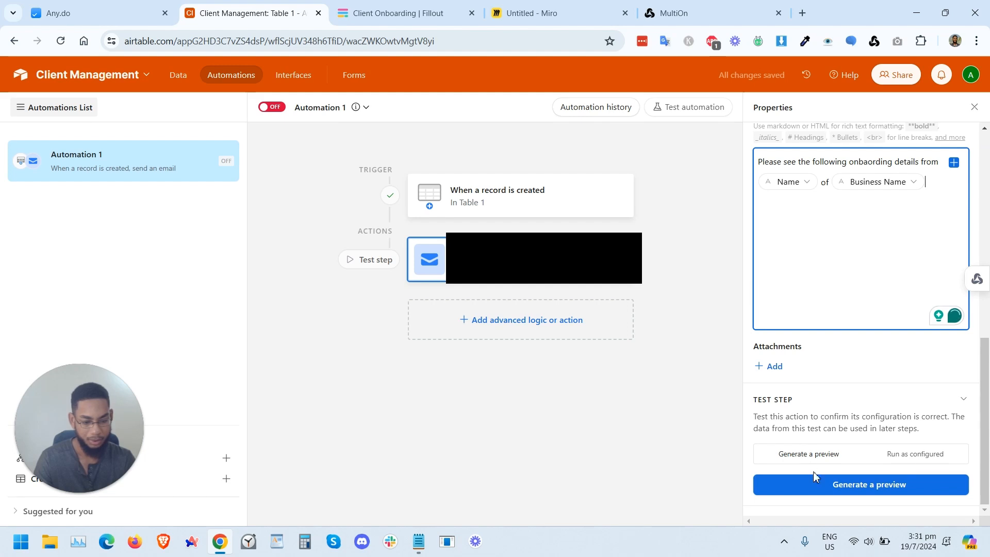
Step: Generate a preview of the email action, close it, and turn the automation on
click(834, 490)
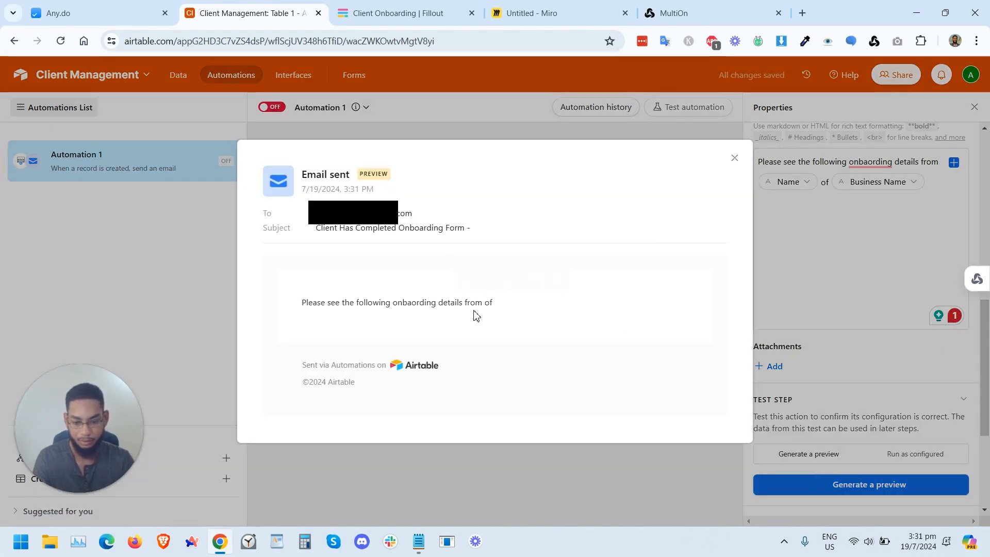
click(734, 159)
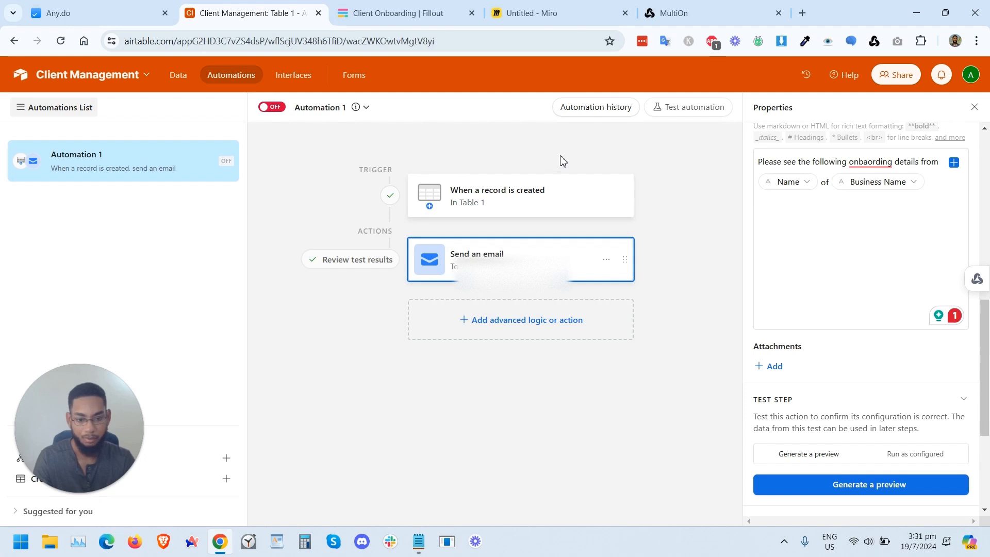
click(272, 108)
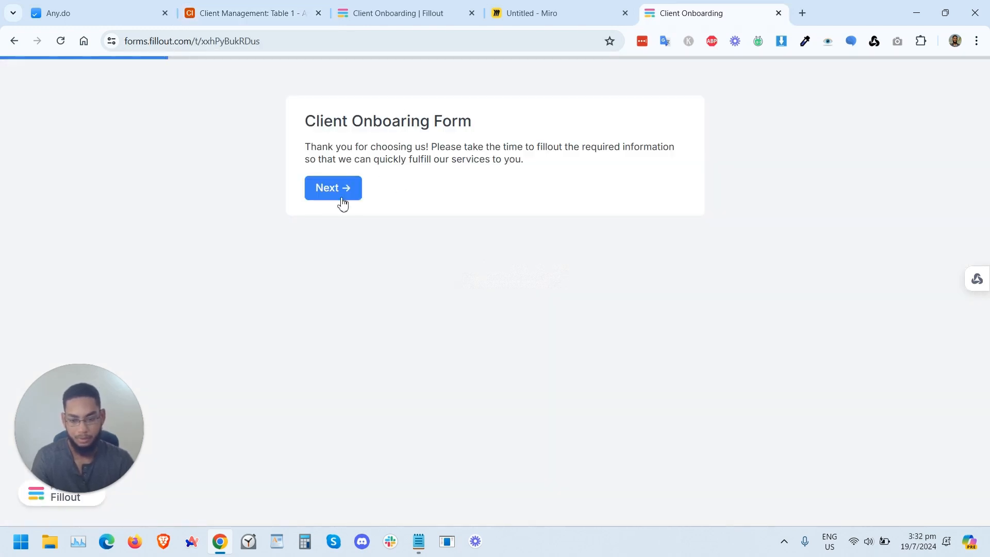
Step: Open the published onboarding form and enter the client's name and phone number
click(343, 202)
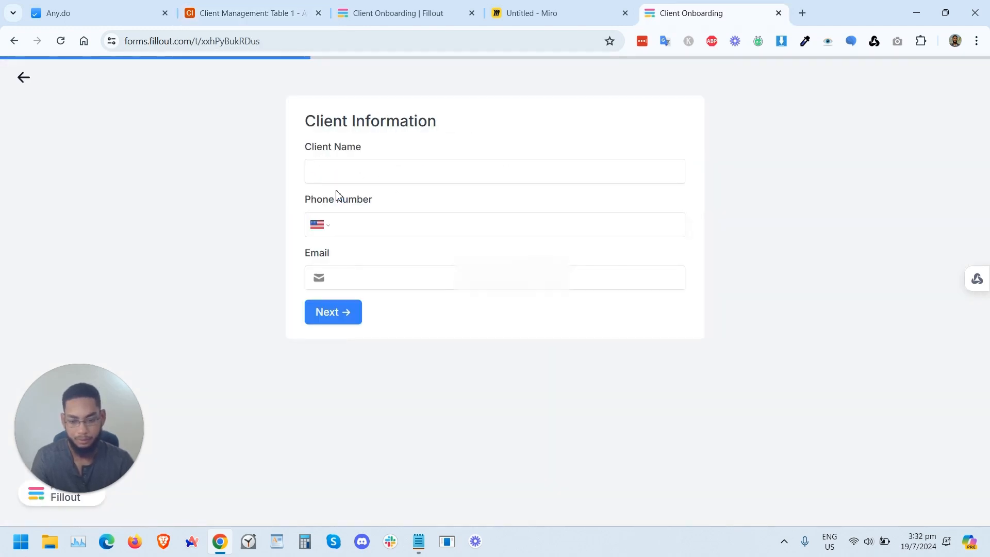
click(354, 164)
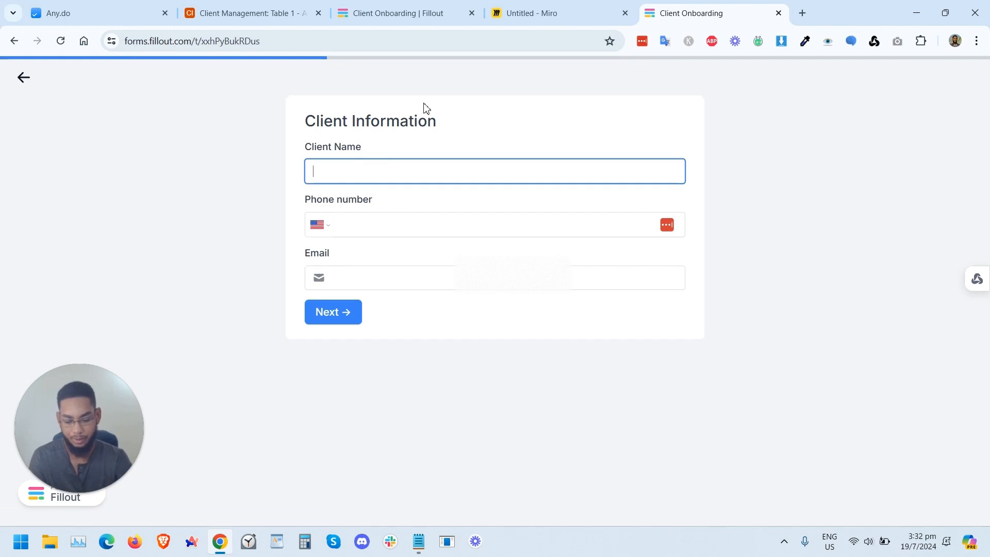
text(John Smith)
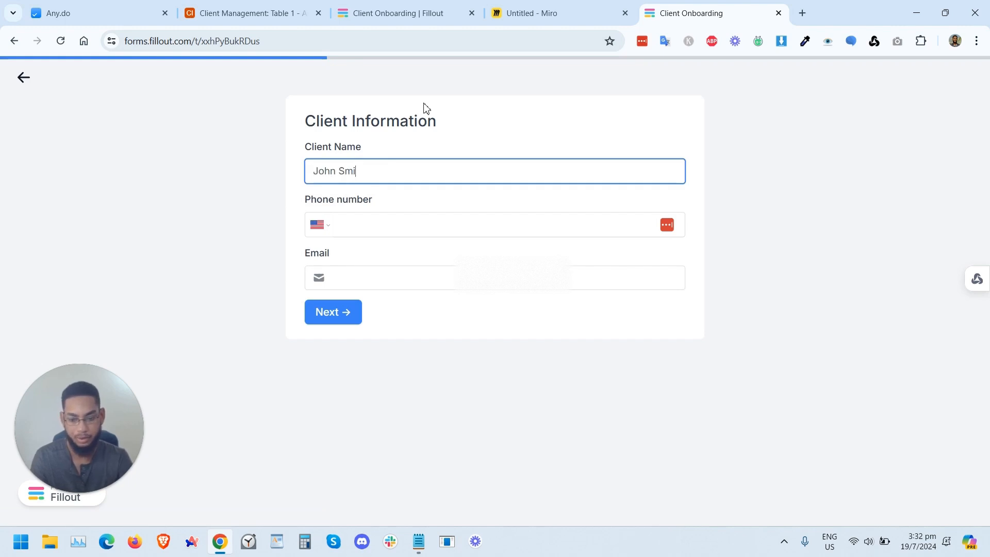
click(399, 223)
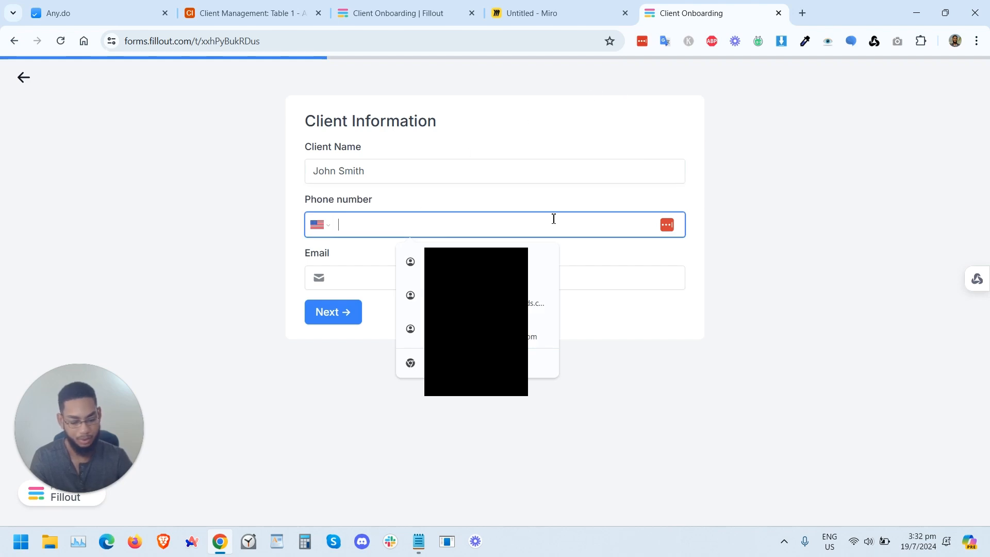
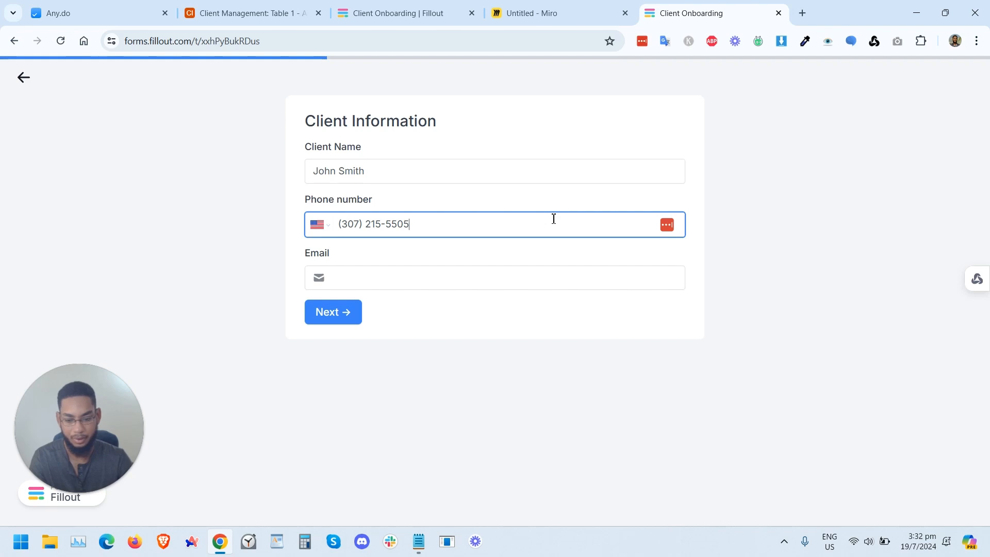
Step: Enter the client's email address and continue to the next page of the form
click(472, 281)
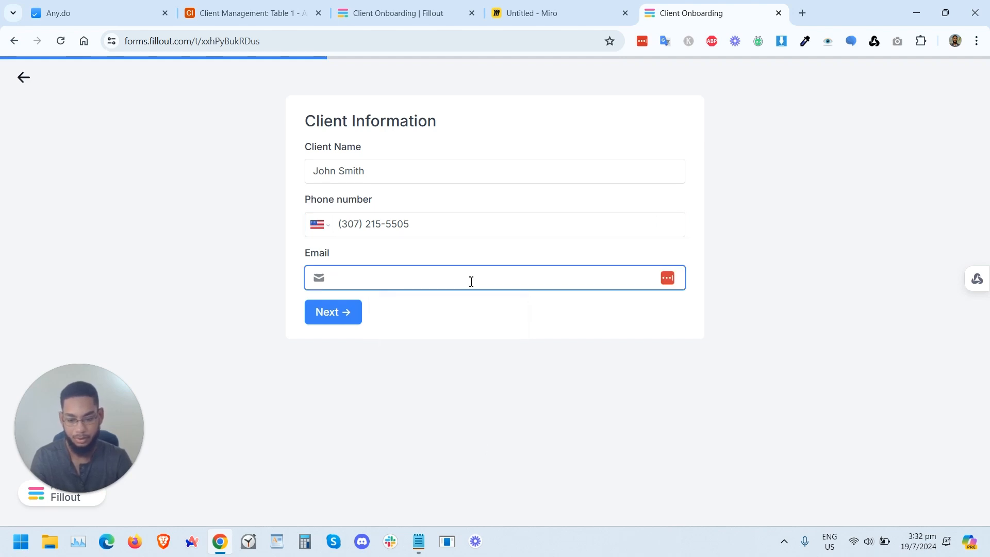
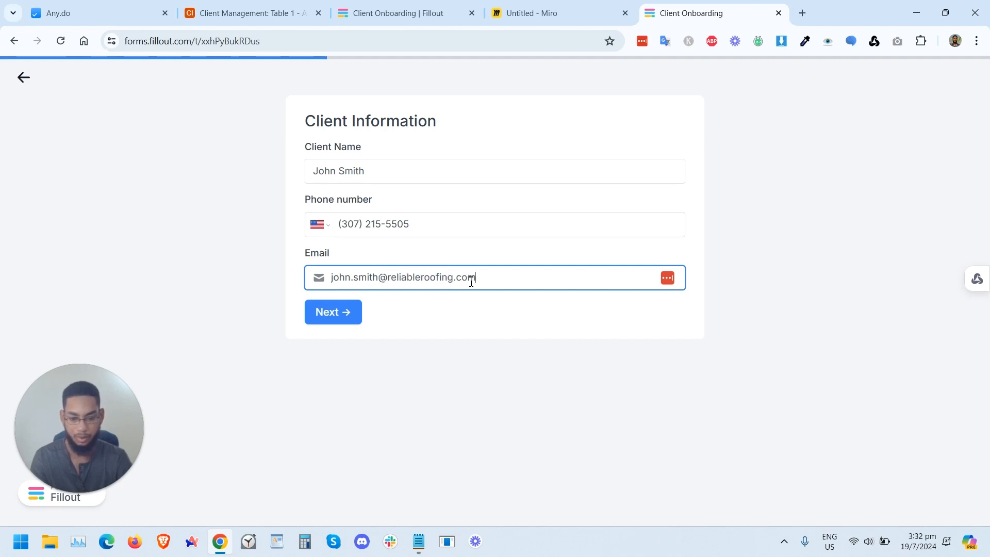
click(351, 310)
Step: Enter "Reliable Roofing" as the Business Name
click(326, 163)
text(Relai)
key(BackSpace)
key(BackSpace)
key(BackSpace)
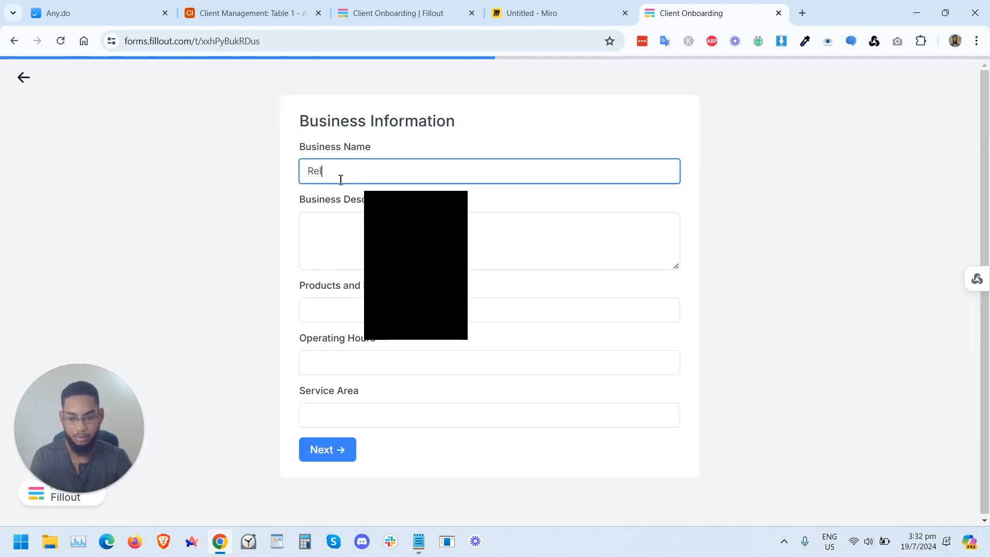
text(liable Roofing)
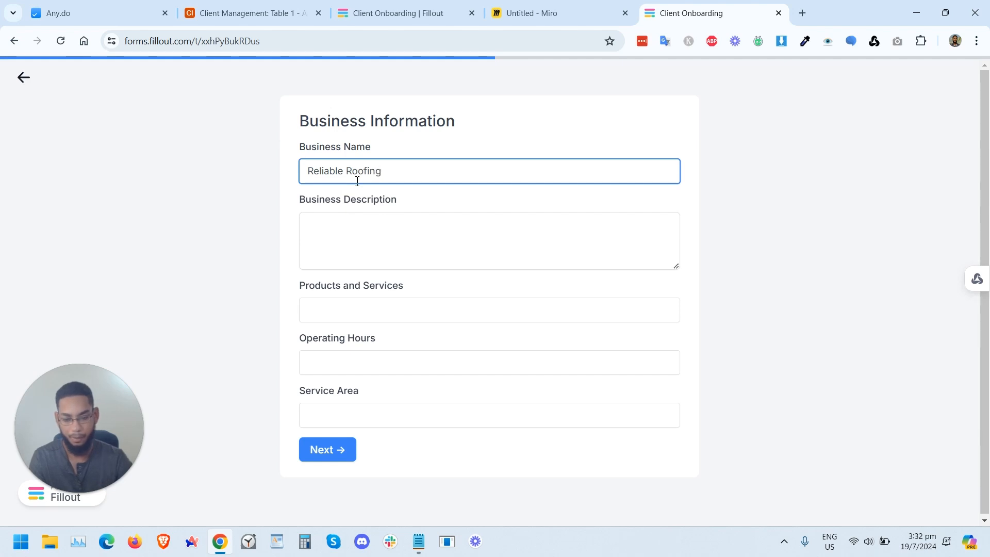
Step: Set the Business Description to "Reliable Roofing provides roofing installation and repairs to commercial and residential buildings."
click(371, 225)
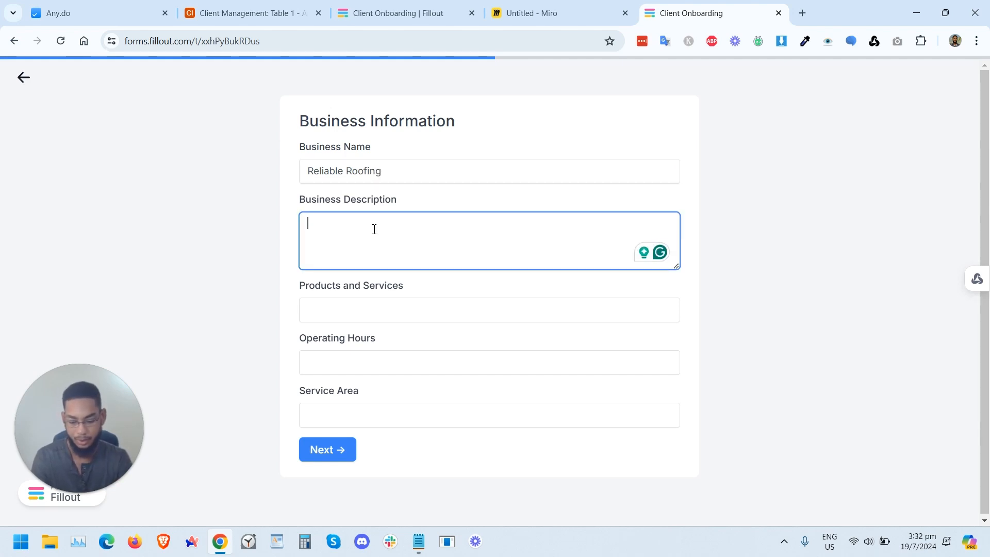
text(Reliable R)
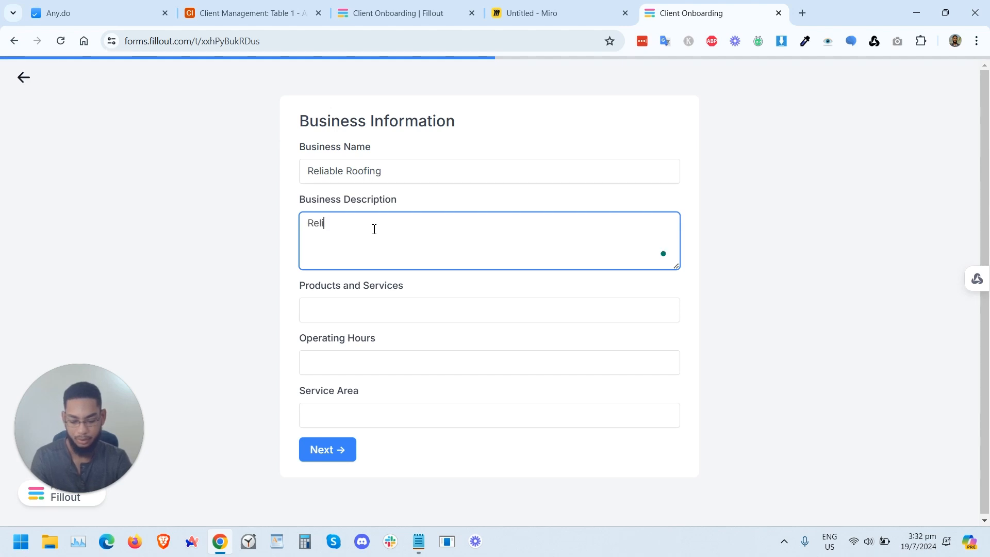
key(ctrl+a)
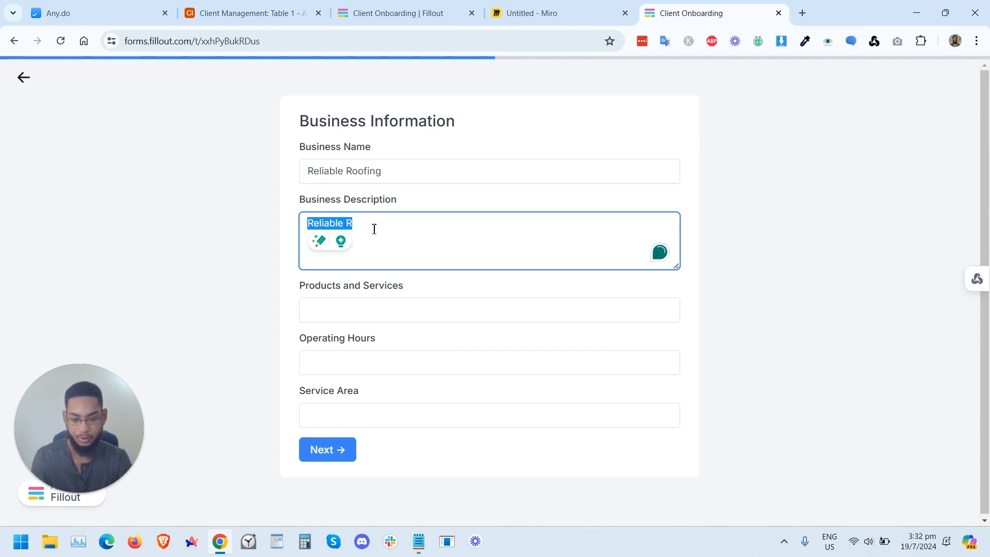
click(375, 229)
key(BackSpace)
text(Roo)
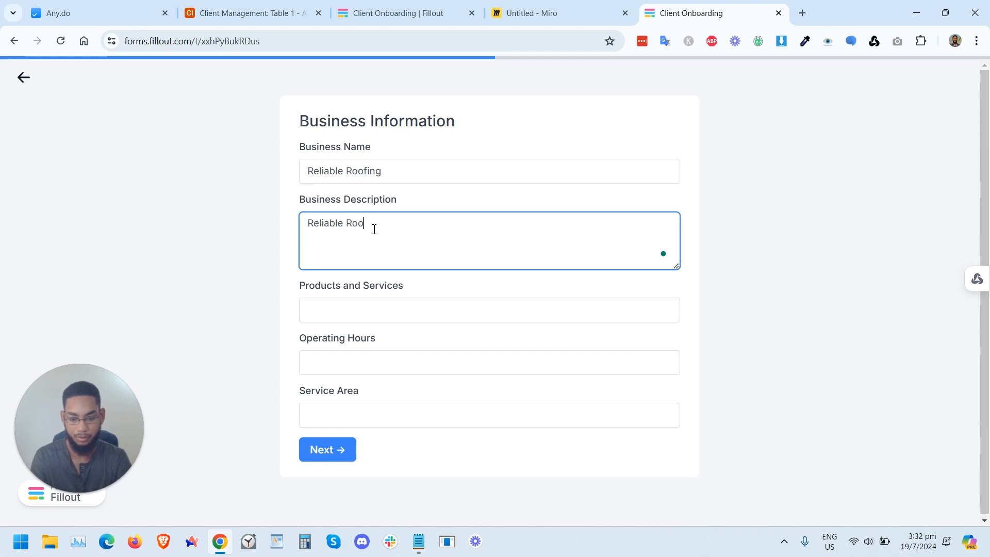
text(fing provides roofing installation,)
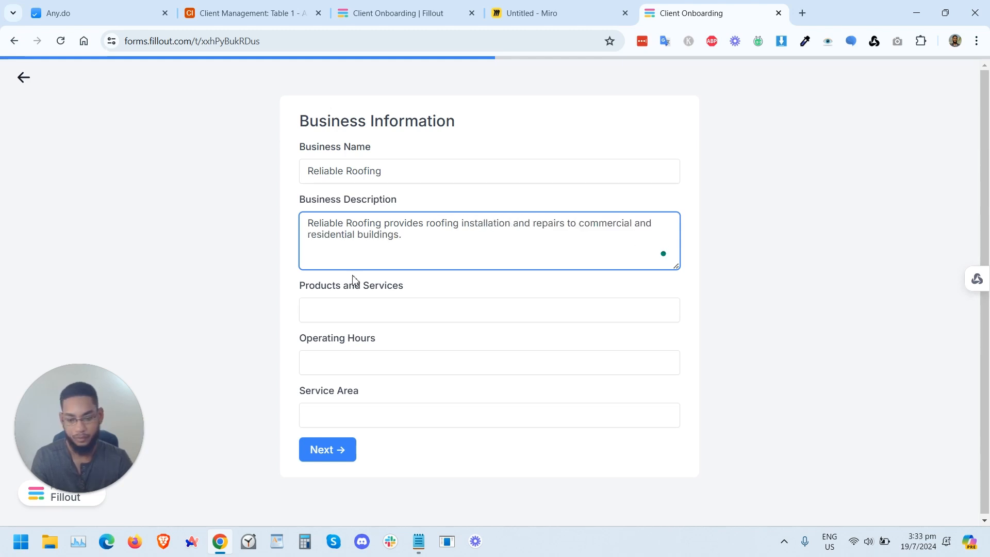
Step: Set Products and Services to "Roofing repairs, roofing installation, metal roofs, shingles, asphalt"
click(338, 304)
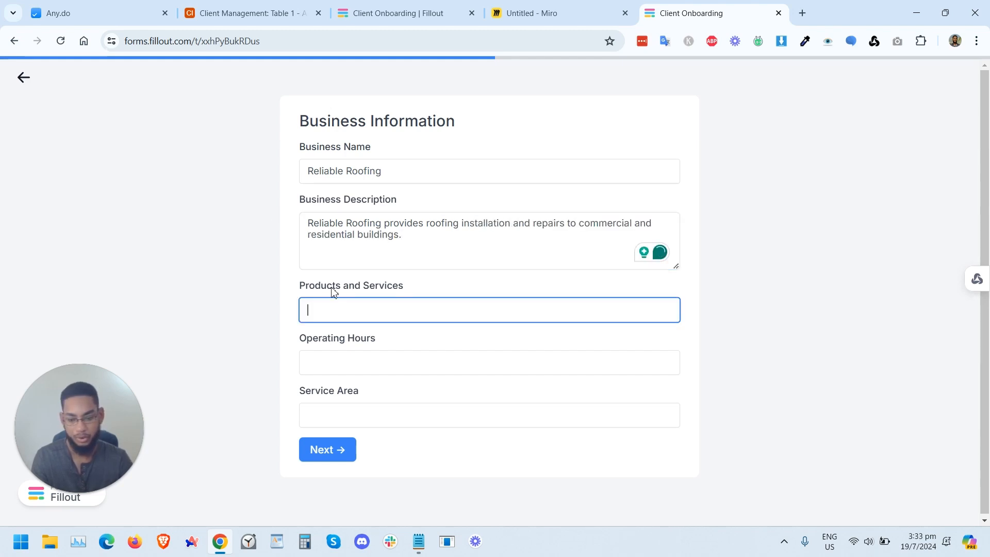
text(Roof)
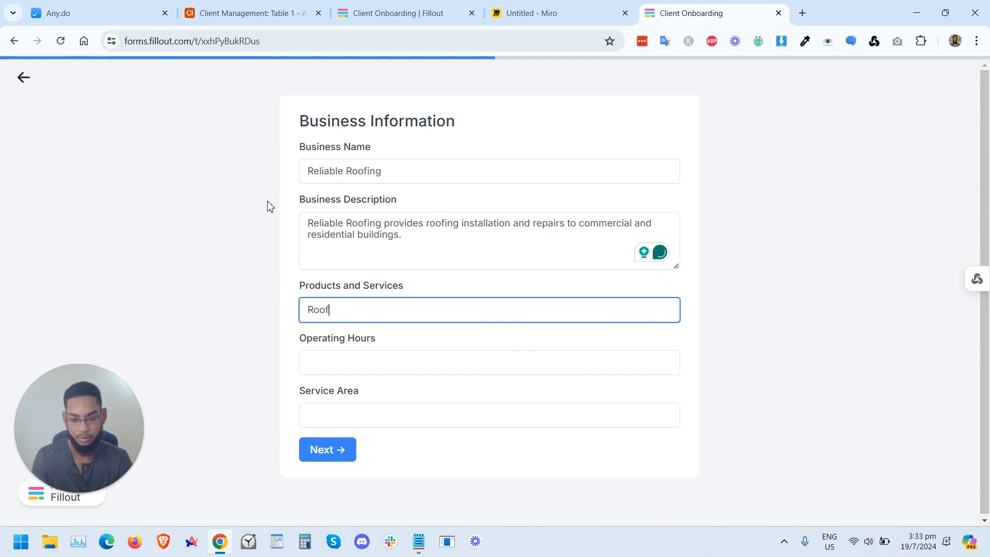
text(ing repairs,)
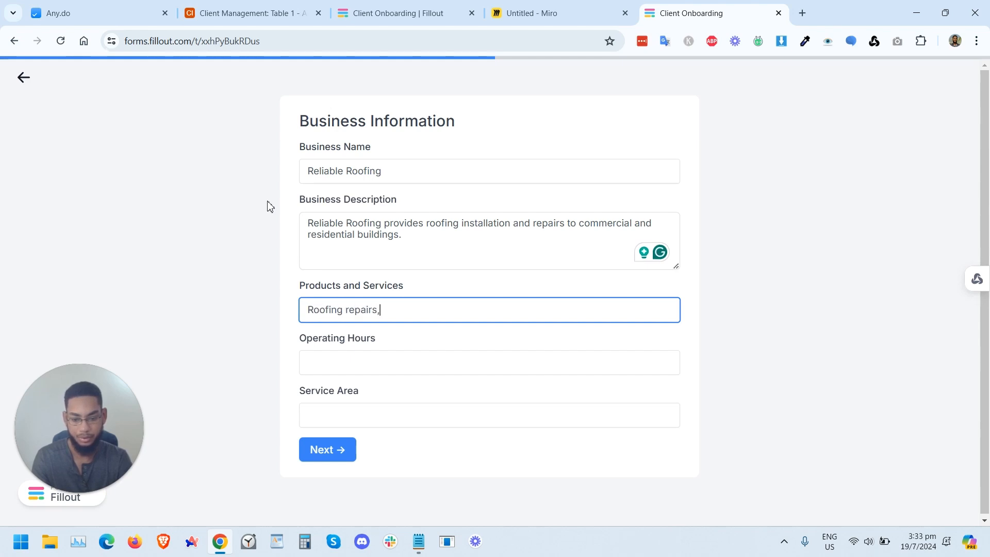
text(roofing installation, metal roofs, shingles, asphalt)
Step: Set Operating Hours to "Monday to Friday, 8am - 5pm"
click(329, 371)
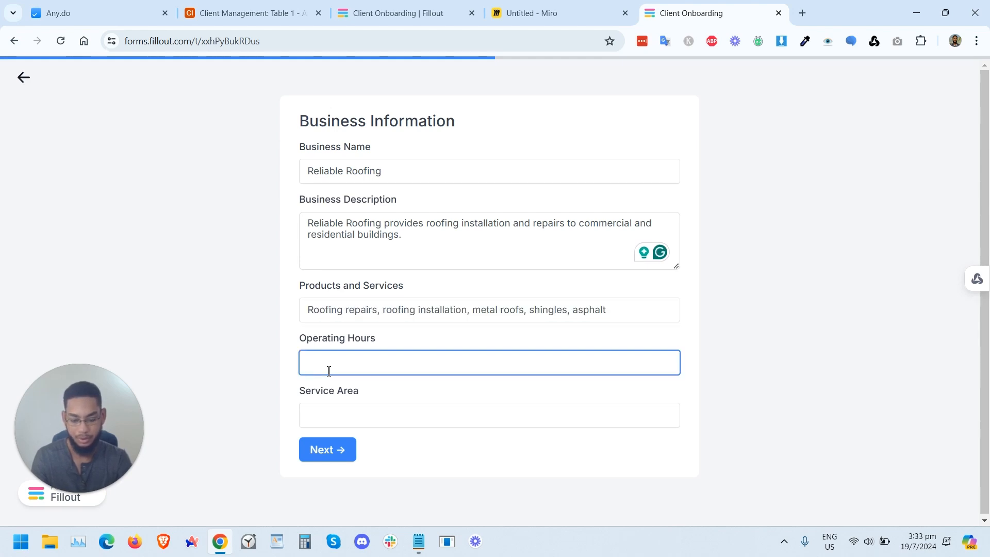
text(Monday to Friday)
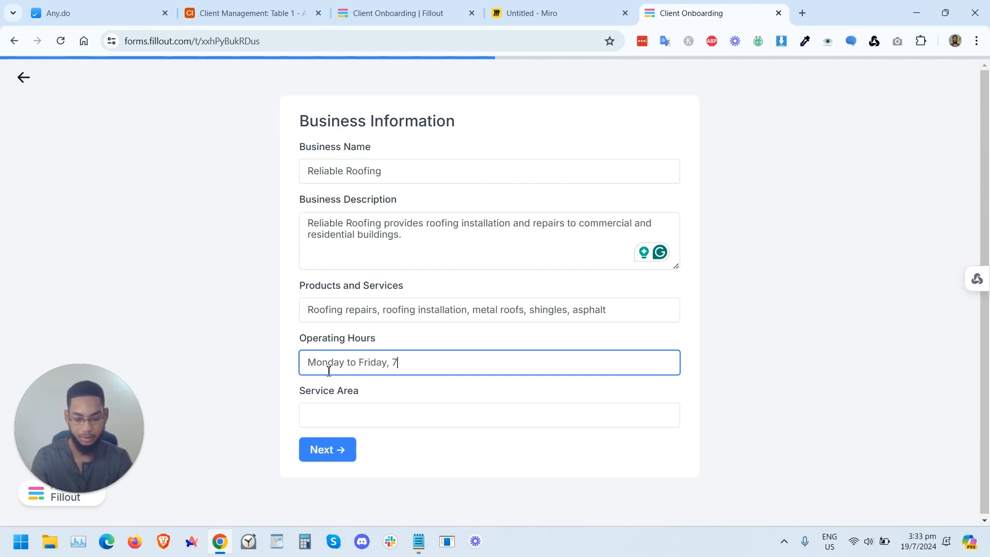
text(, 8am - 5pm)
Step: Set Service Area to "Miami, Florida" and continue to the booking page
key(Tab)
text(Miam)
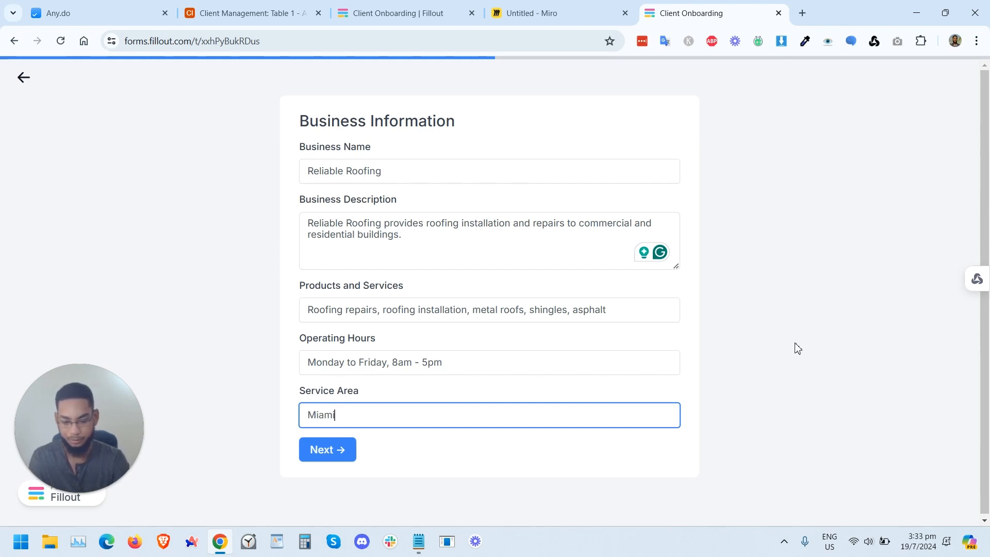
text(i, Fr)
text(orida)
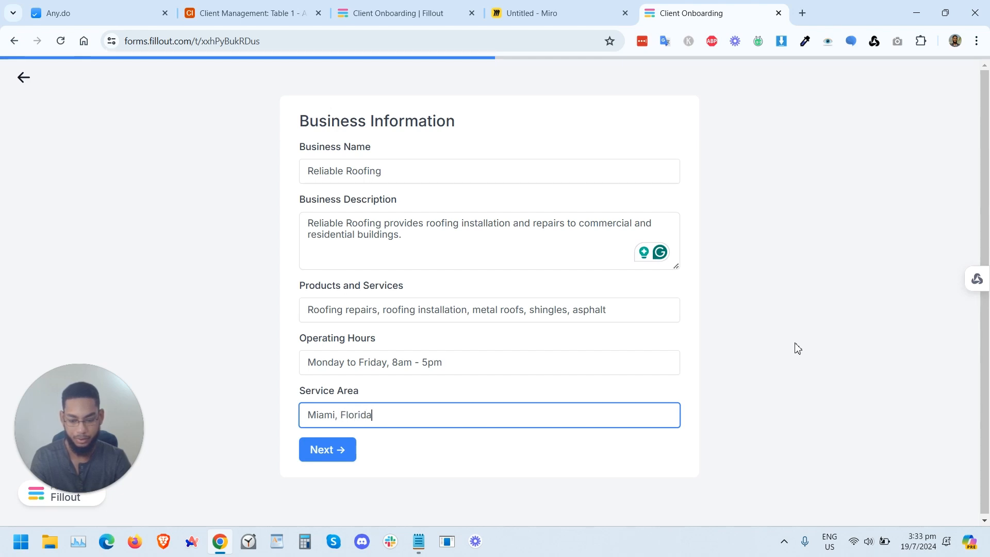
click(326, 450)
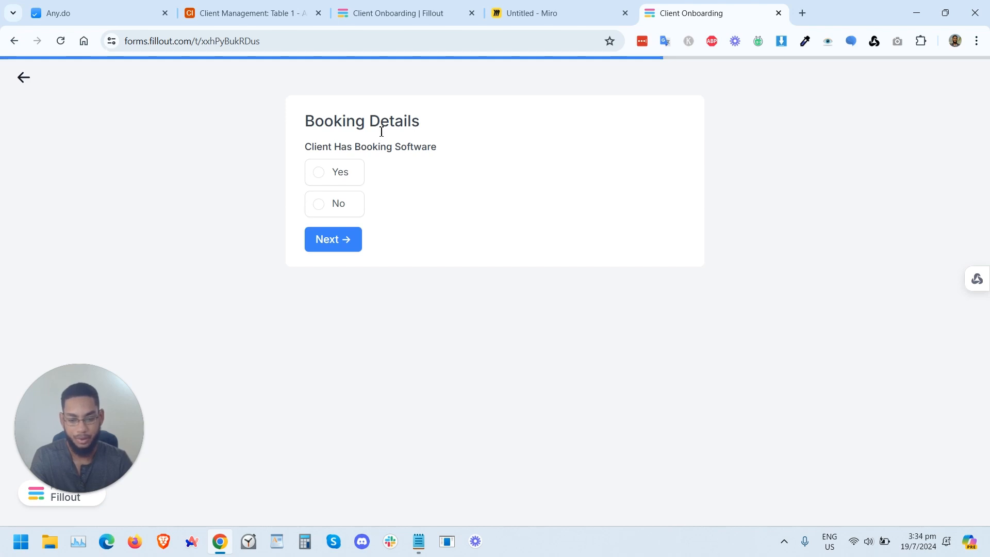
Step: Answer Yes for booking software with link bookme.com/reliableroofing, then review and submit the form
click(334, 180)
click(339, 267)
text(booking.com)
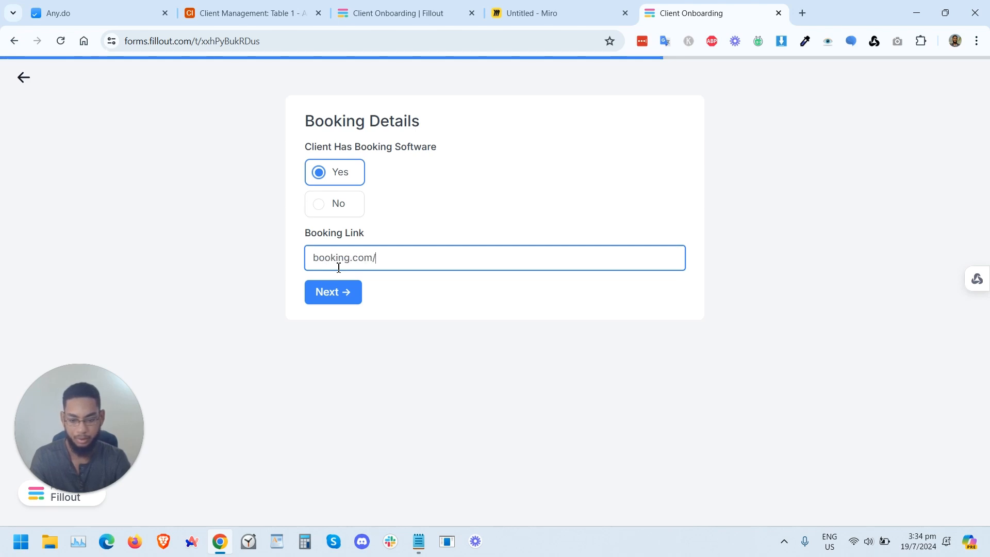
text(/reliableroofing)
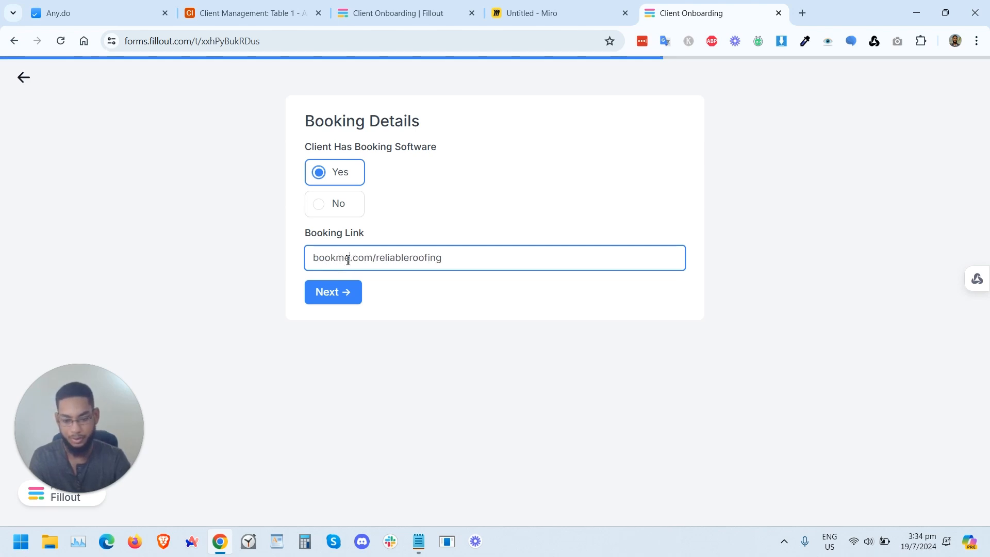
click(349, 292)
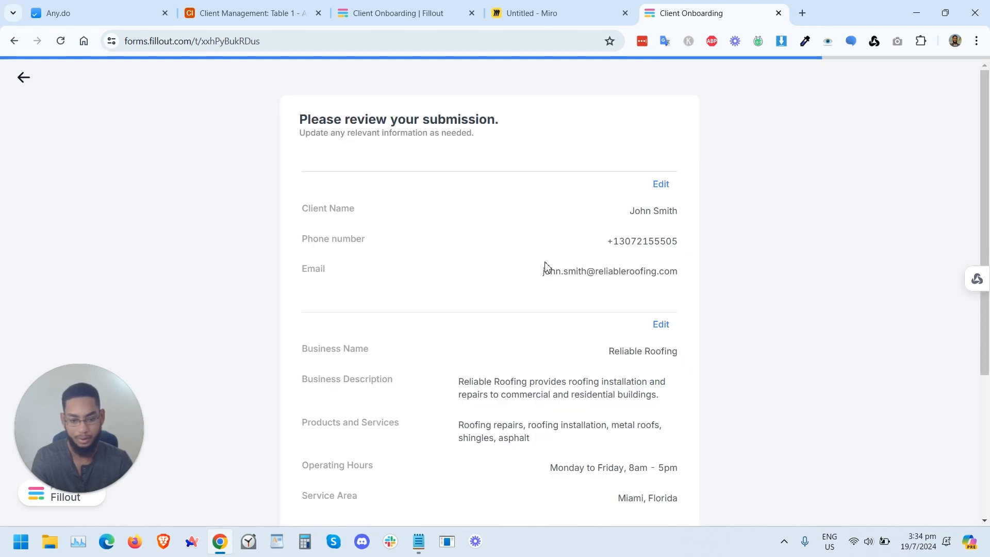
scroll(637, 269, down, 4)
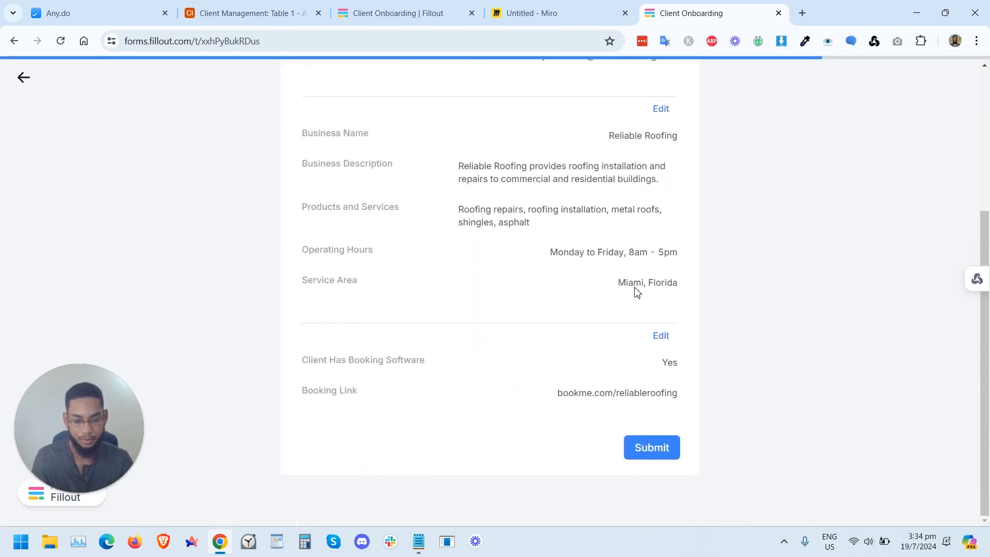
click(653, 456)
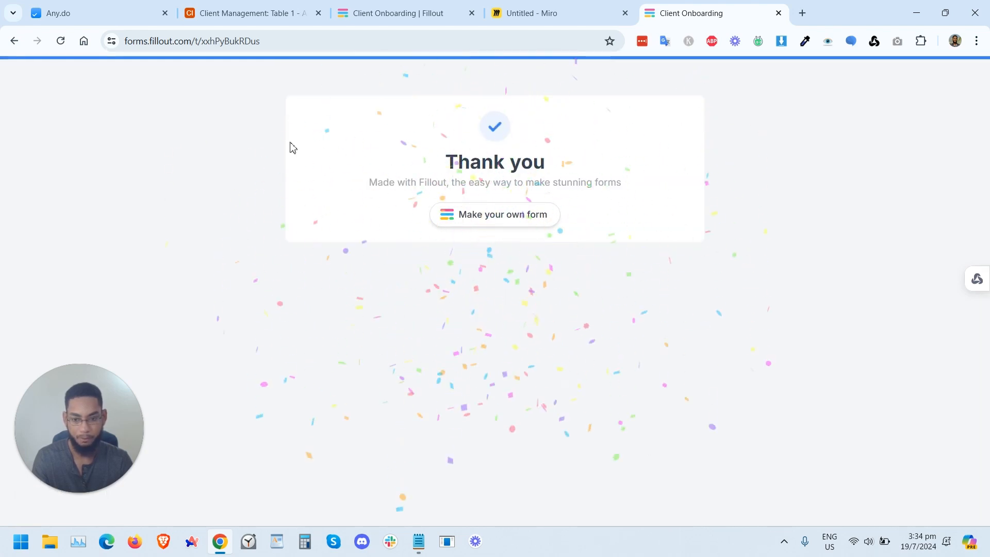
Step: Delete the three empty records above the submitted record in the onboarding table
click(233, 15)
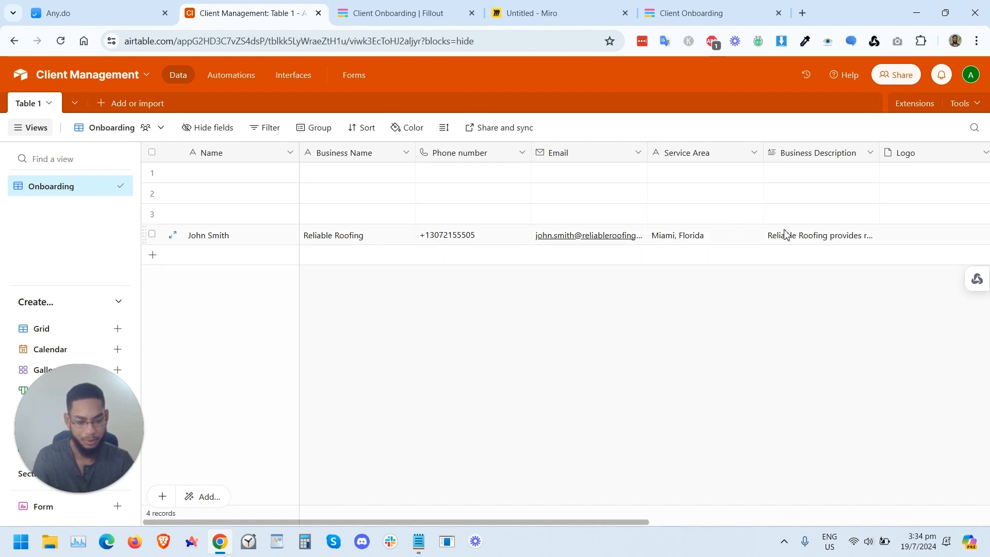
click(152, 172)
click(152, 193)
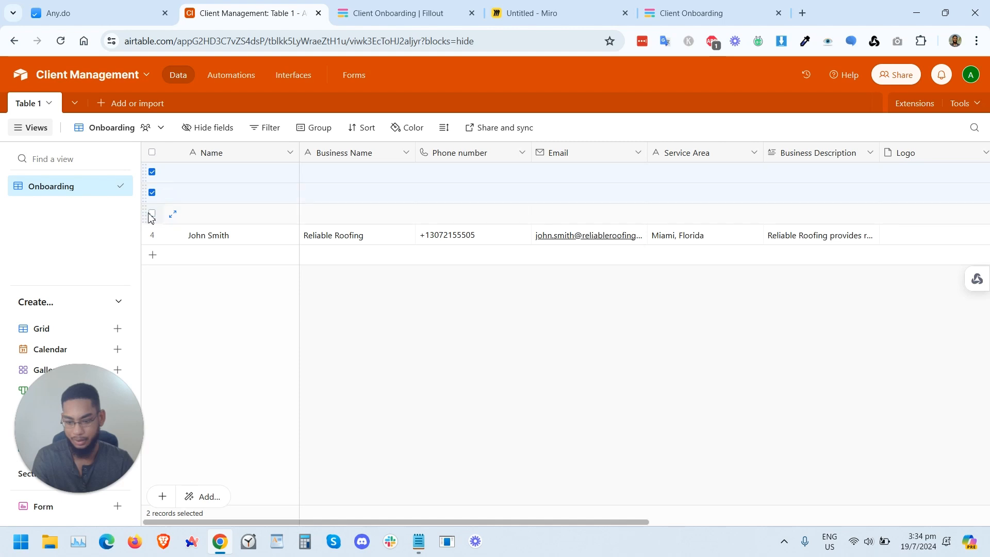
right_click(231, 212)
click(290, 261)
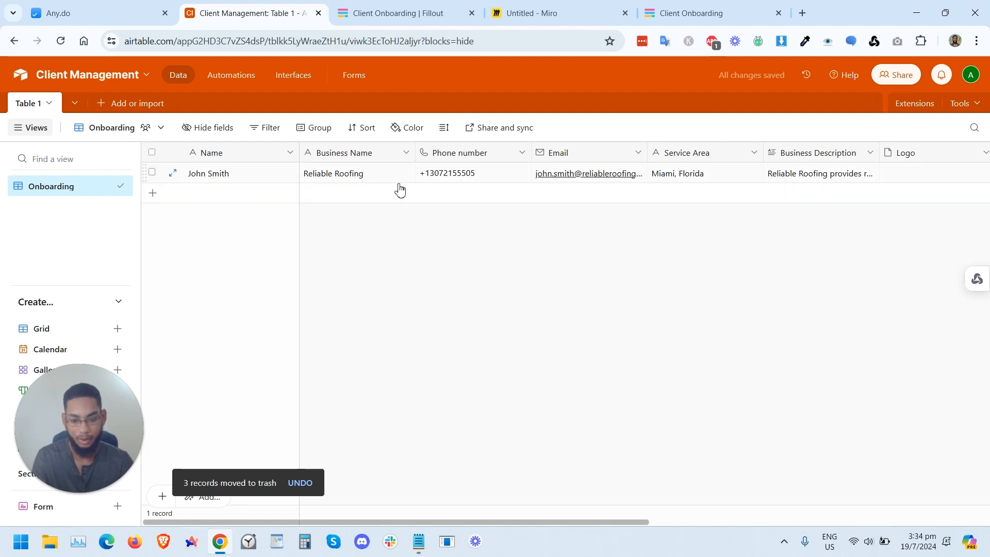
scroll(689, 188, right, 10)
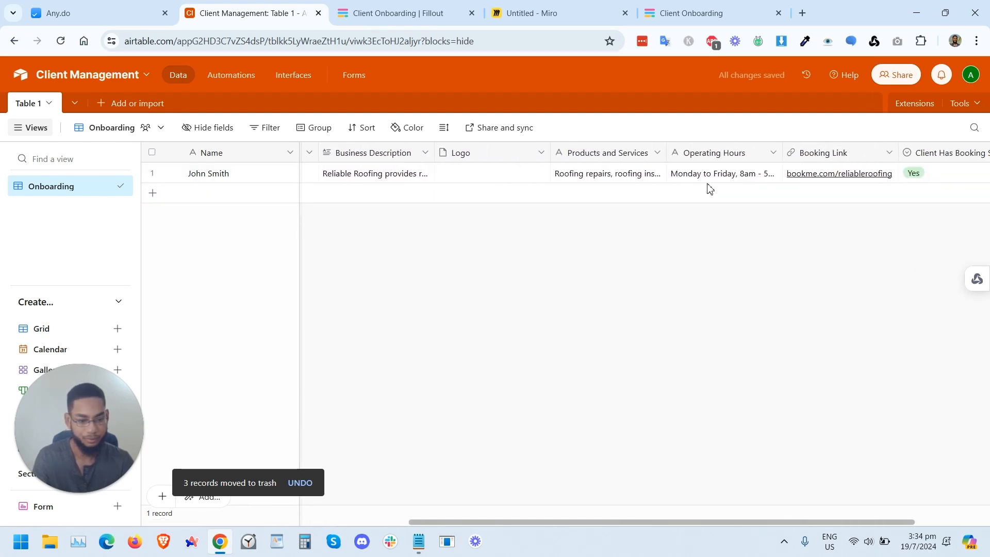
scroll(725, 183, left, 4)
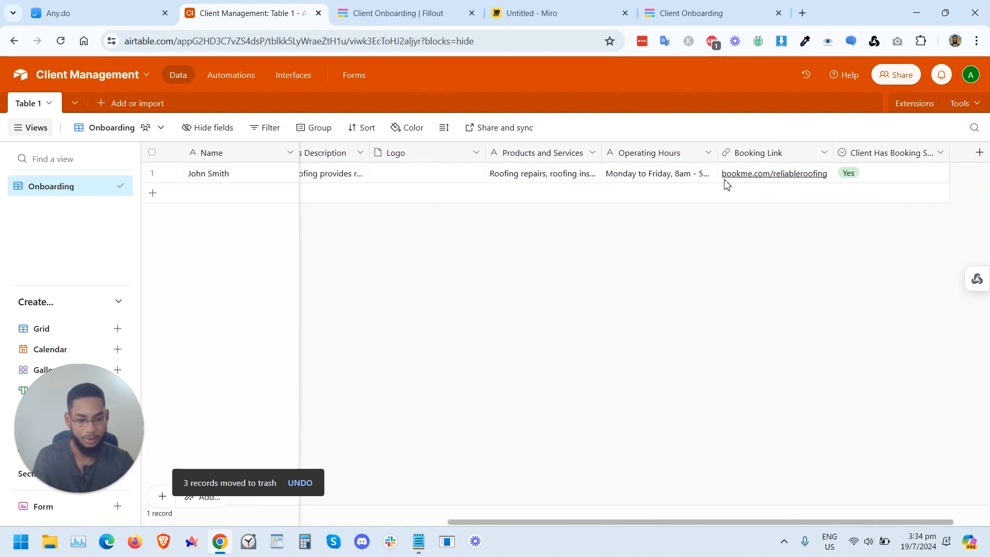
Step: Open Gmail in a new tab and read the onboarding notification email sent by the Airtable automation
scroll(710, 183, left, 7)
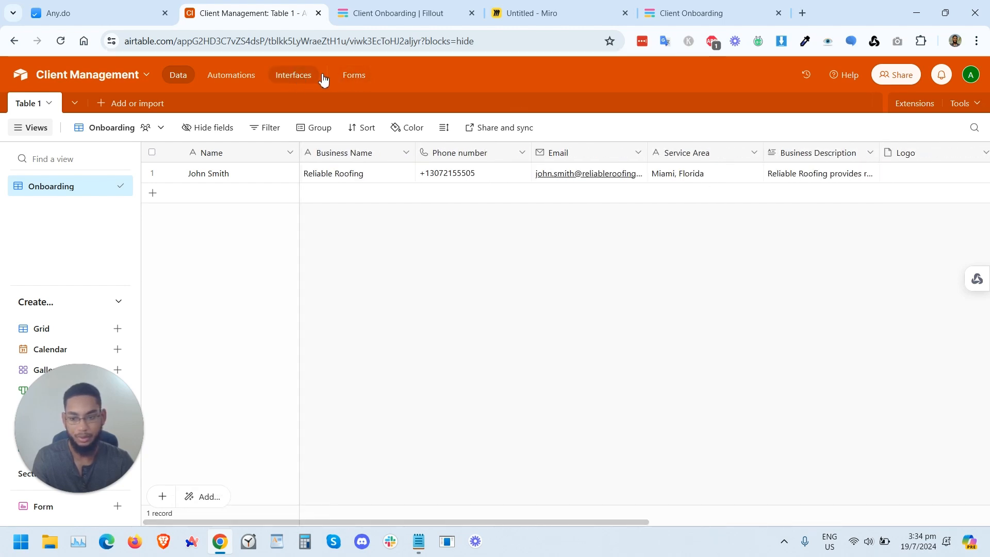
click(802, 13)
text(gmail.com)
key(Return)
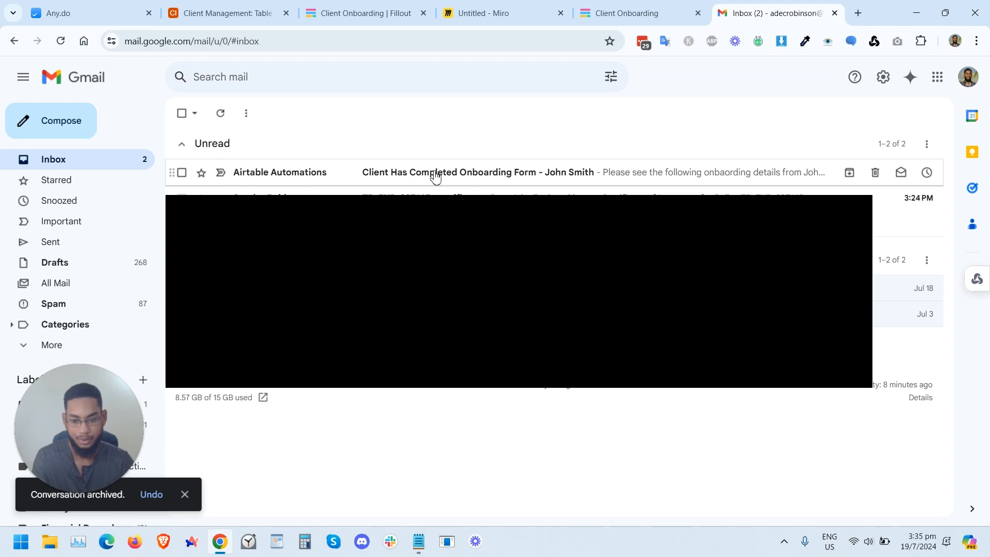
click(554, 175)
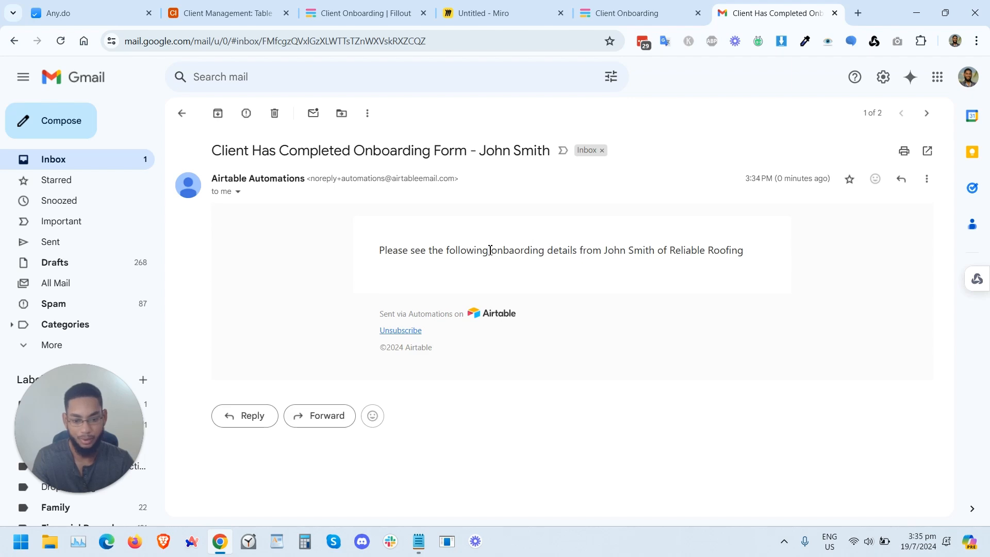
drag(428, 285, 479, 284)
Step: Insert the Base record URL field at the start of the automation's email message and apply the update
click(516, 10)
click(374, 8)
click(237, 9)
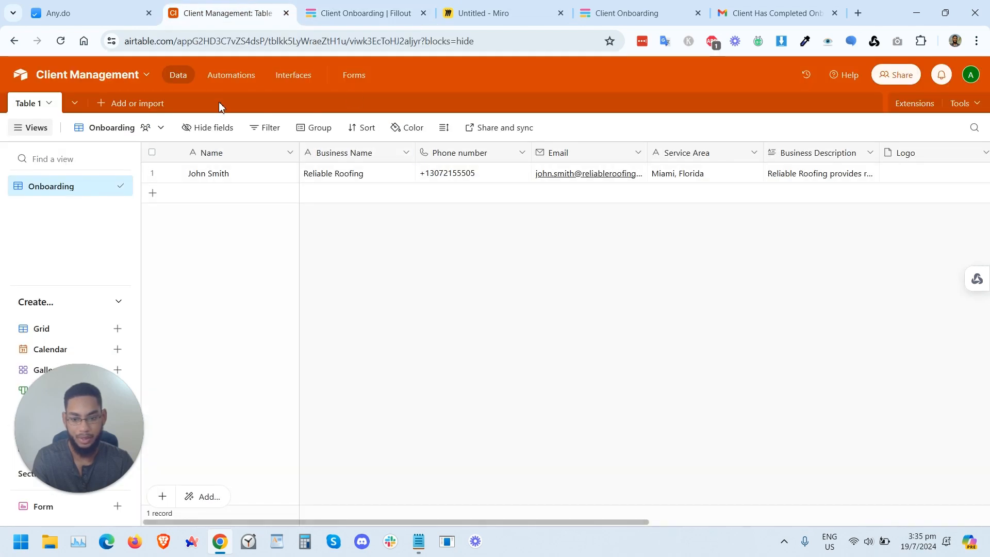
click(231, 75)
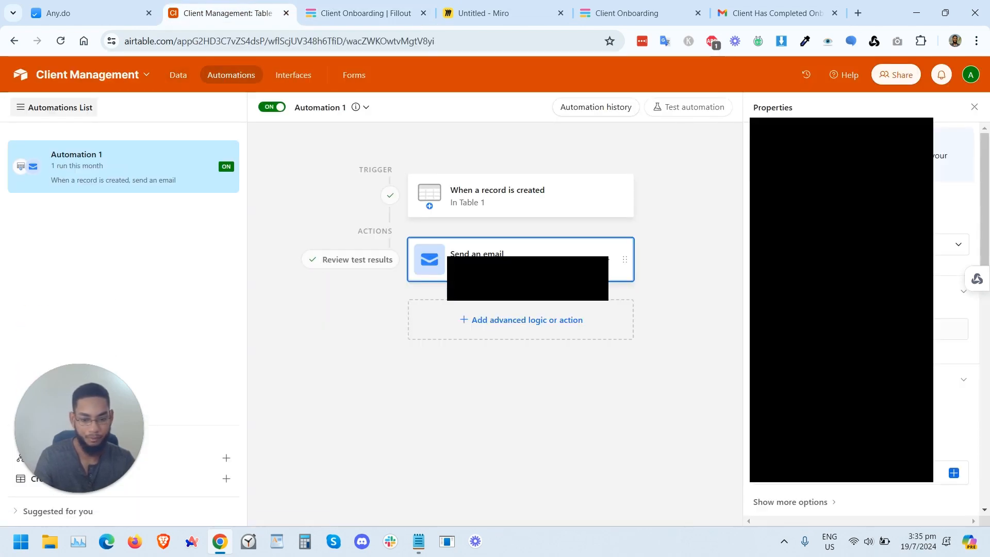
scroll(923, 298, down, 6)
click(934, 279)
key(Return)
key(Return)
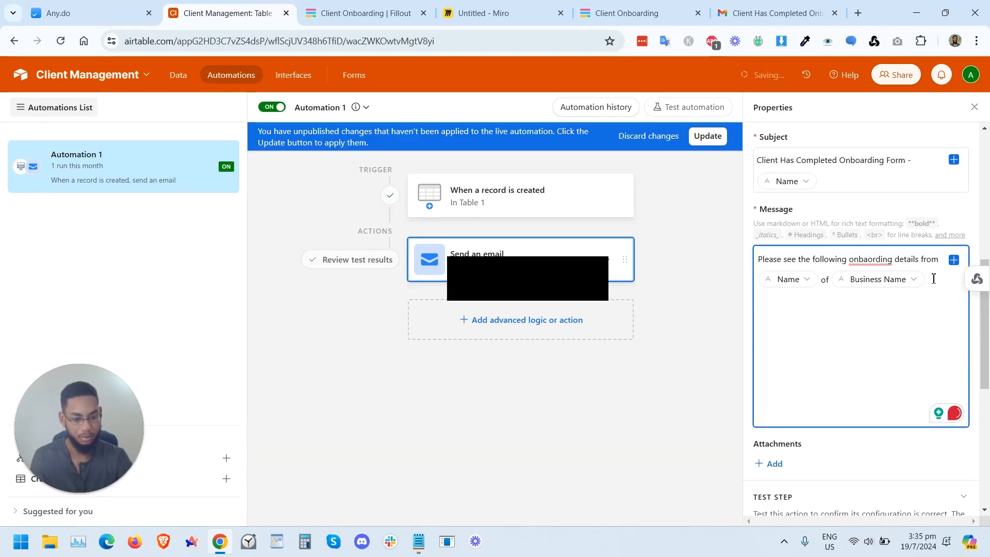
click(953, 260)
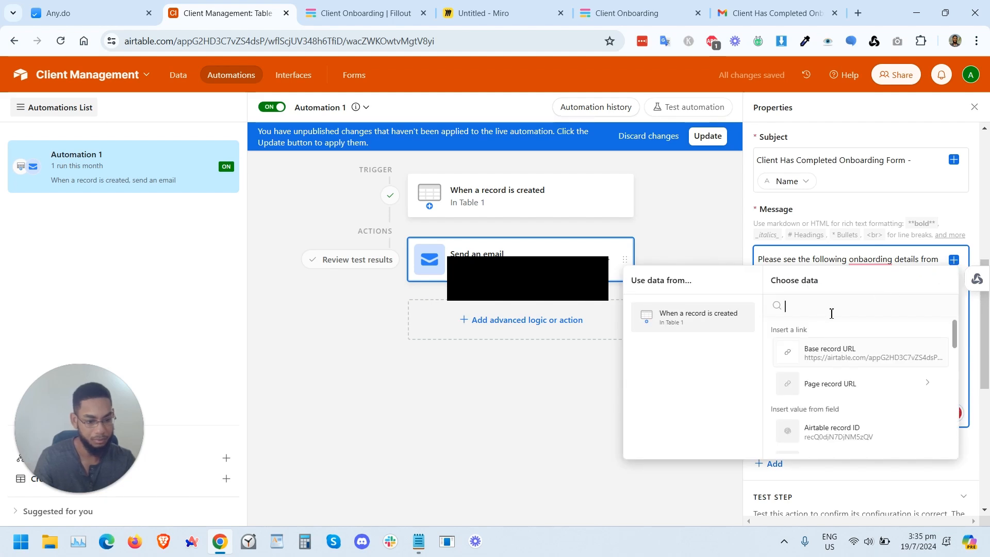
click(847, 361)
click(819, 284)
click(823, 319)
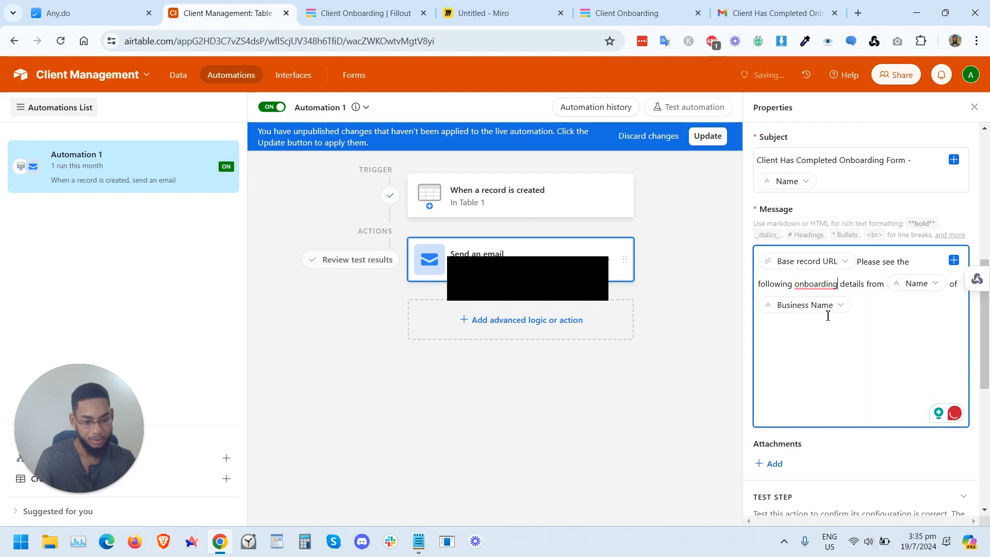
click(707, 136)
Step: Add the Logo upload field to the Business Information page of the Fillout form and publish the form
click(178, 77)
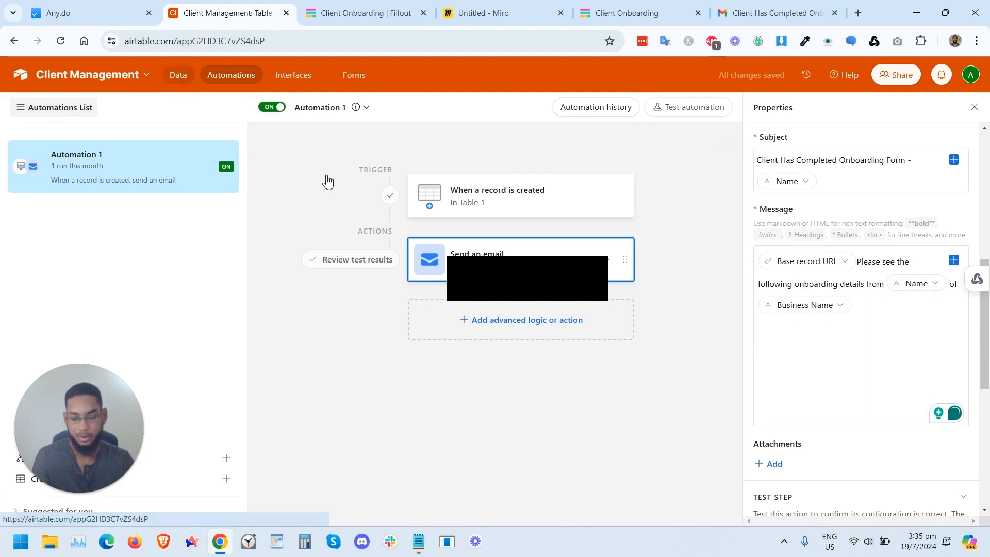
click(475, 6)
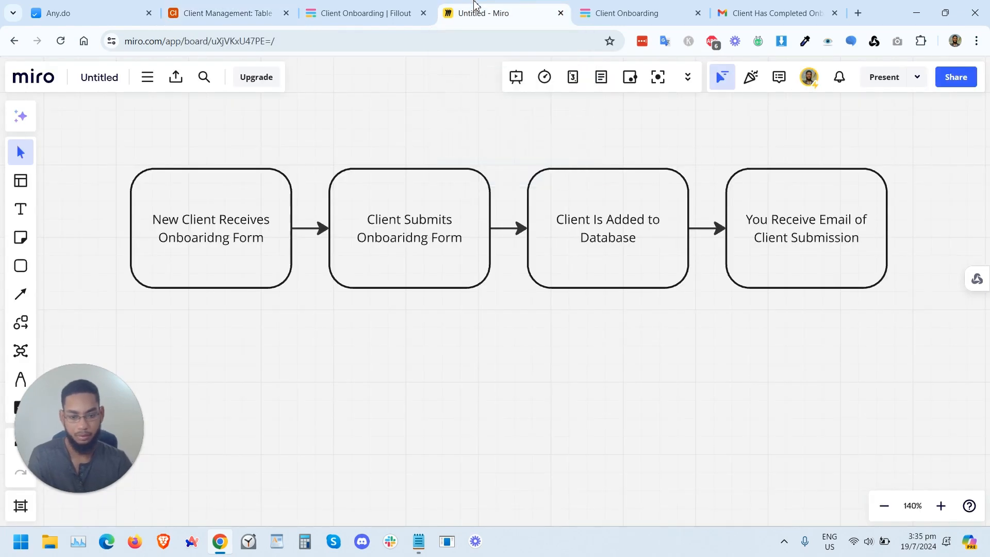
click(361, 11)
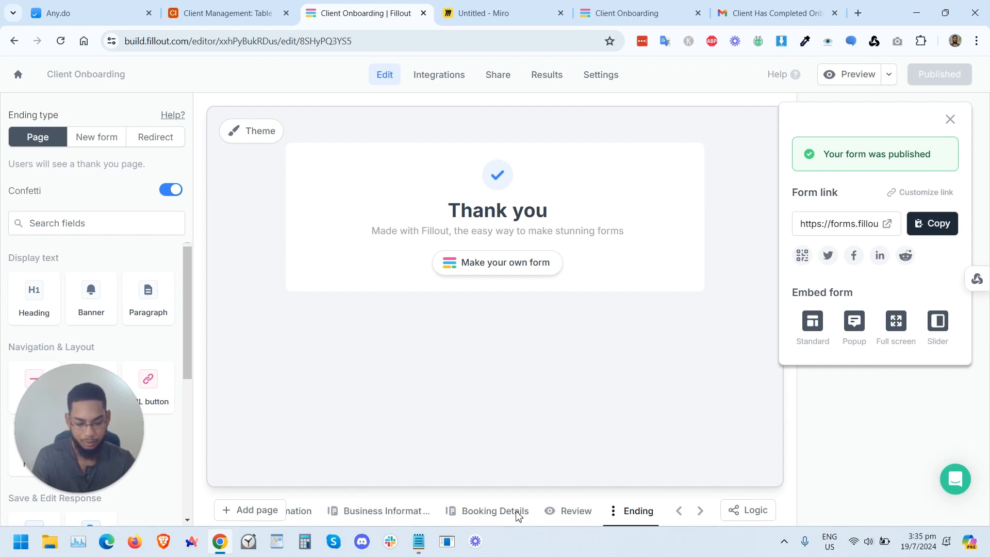
click(400, 513)
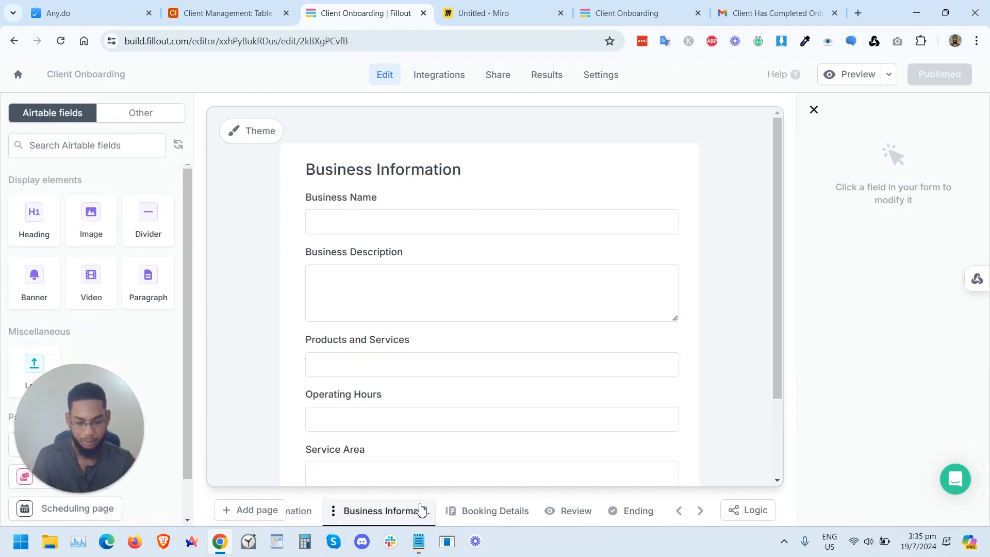
scroll(400, 441, down, 3)
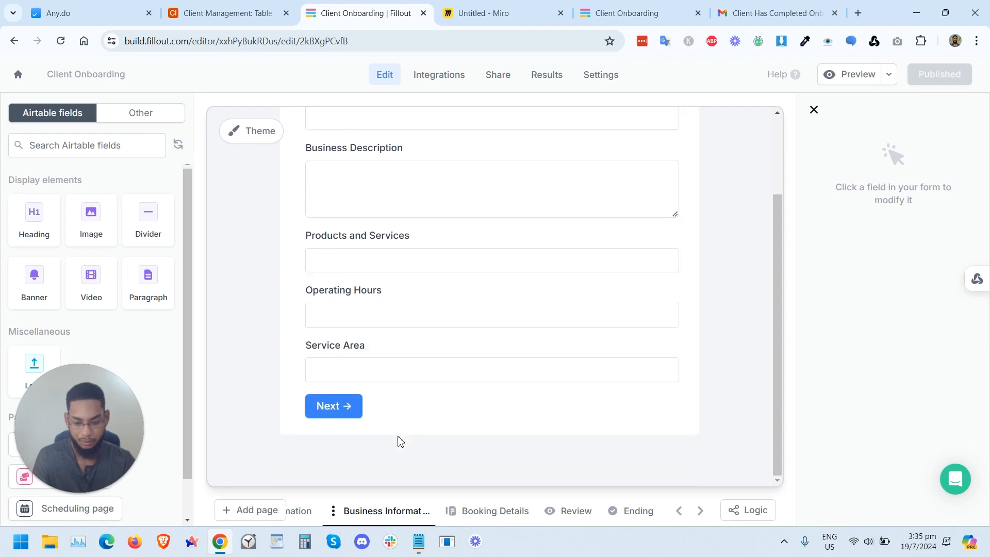
drag(91, 415, 138, 294)
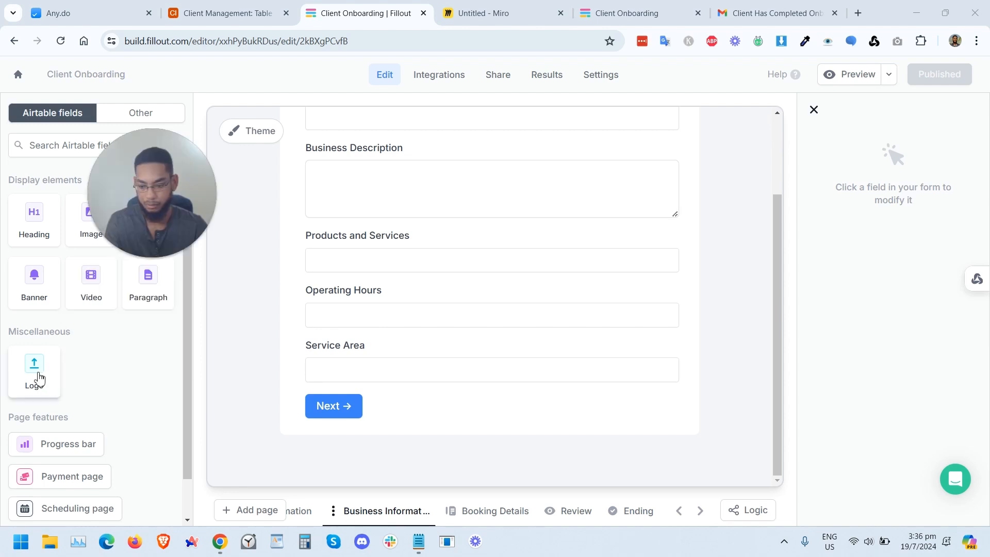
click(45, 376)
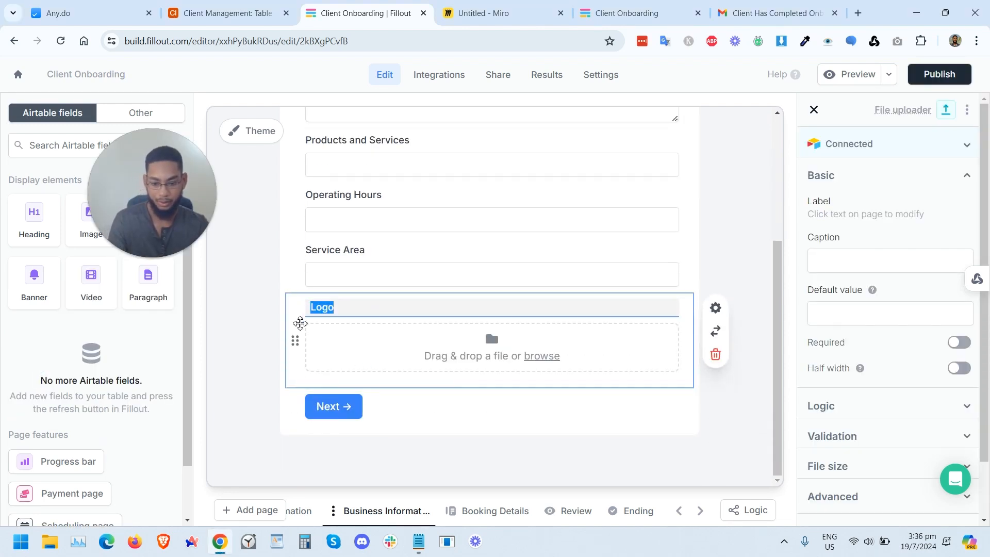
click(937, 73)
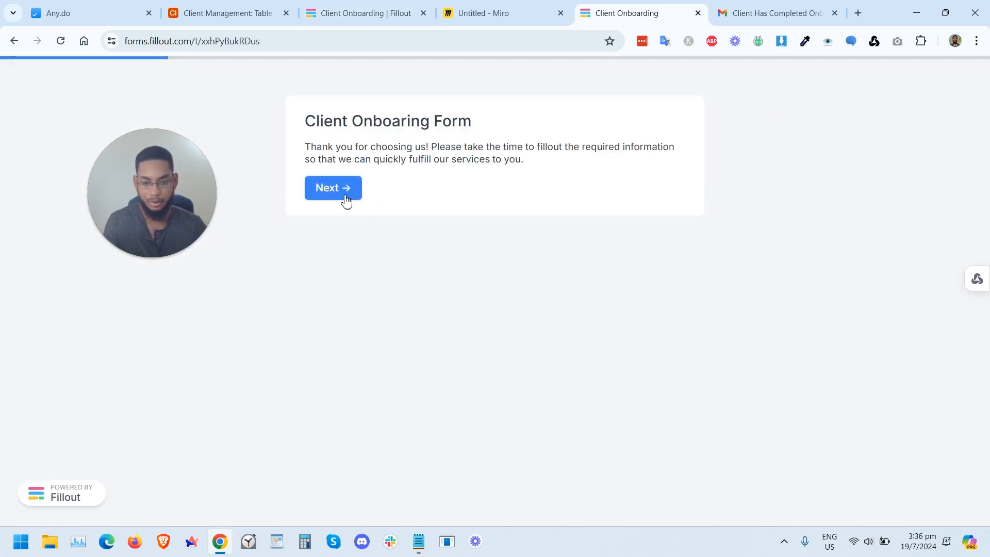
Step: Start a new test submission and fill in the client's name, phone number and email, then continue
click(346, 196)
click(341, 176)
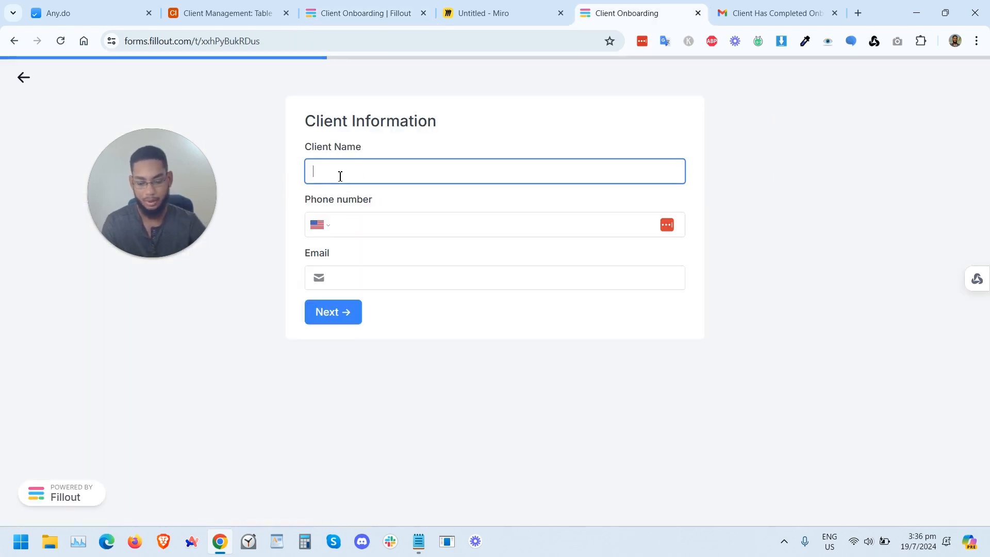
click(380, 234)
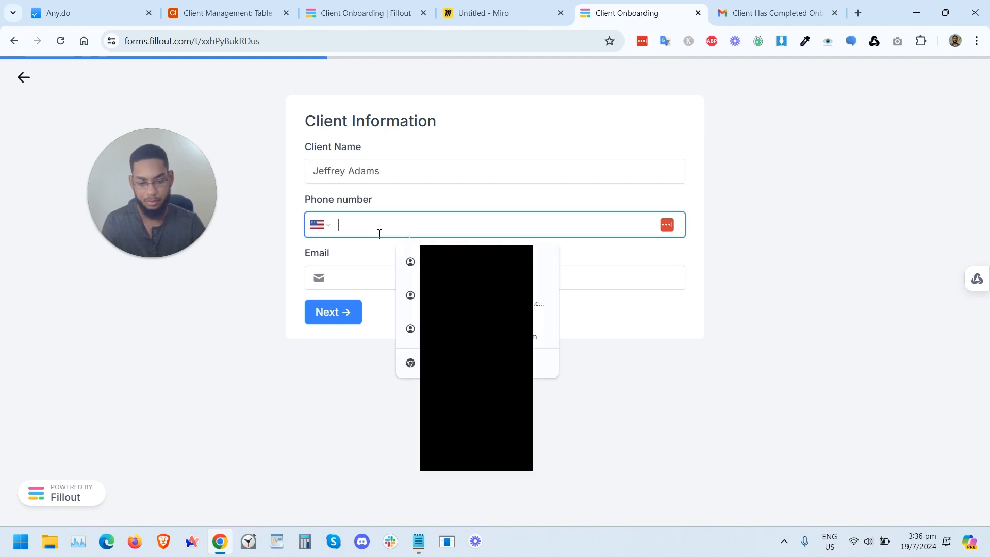
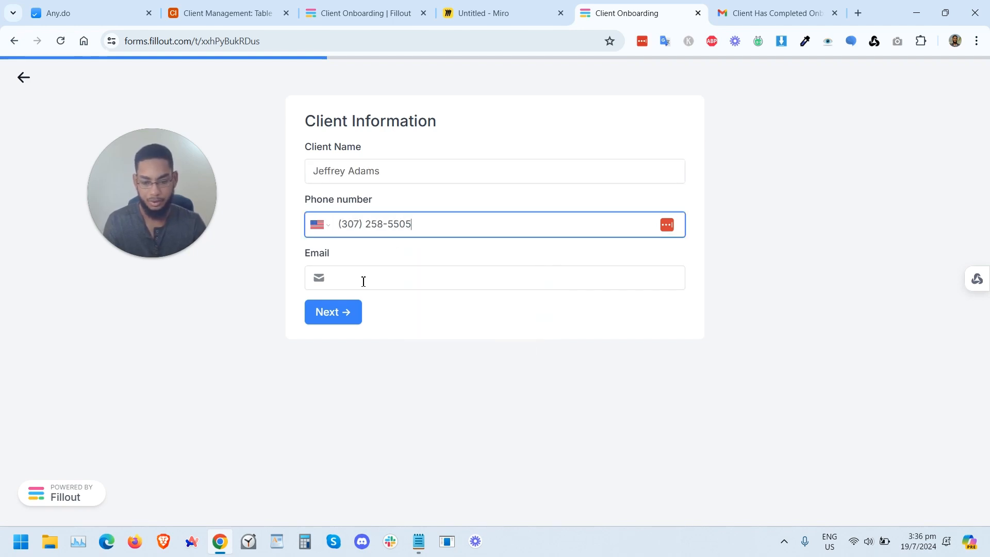
click(364, 281)
text(jeff)
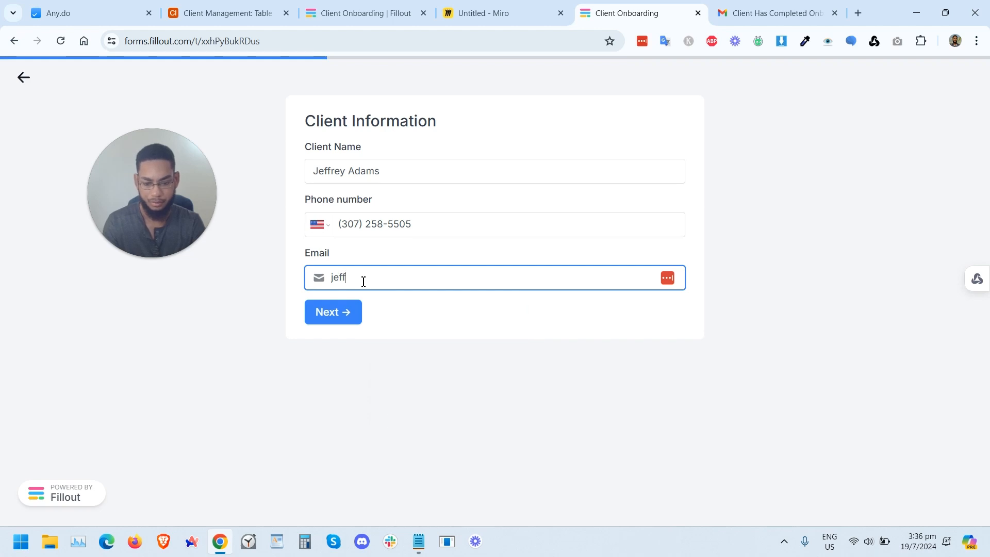
click(352, 298)
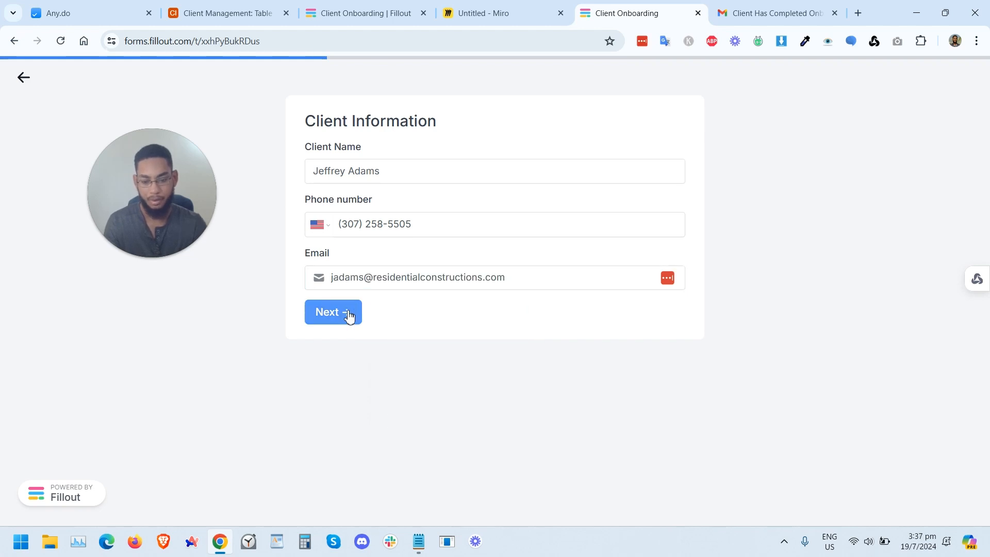
click(347, 312)
Step: Set Business Name to "Residential Constructions LLC" and Business Description to "We provide construction services for residential areas."
click(340, 164)
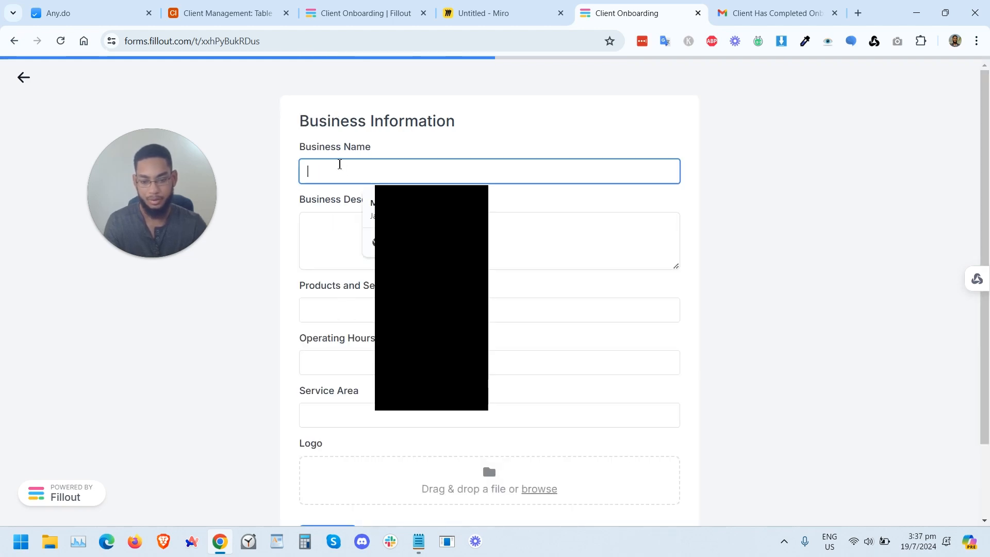
text(R)
click(357, 235)
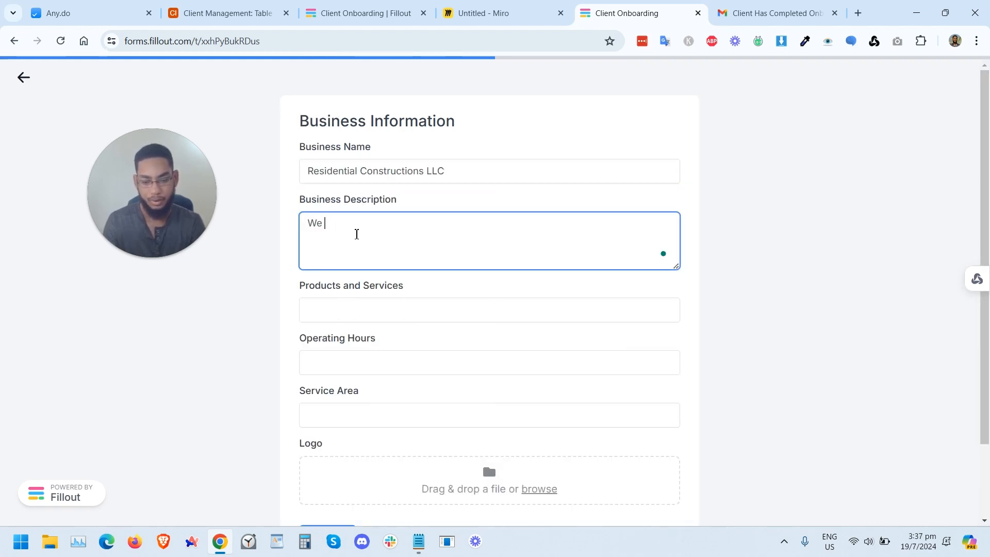
text(We provide)
Step: Set Products and Services to "Residential construction" and Operating Hours to "8am - 5pm Monday to Saturday"
click(359, 315)
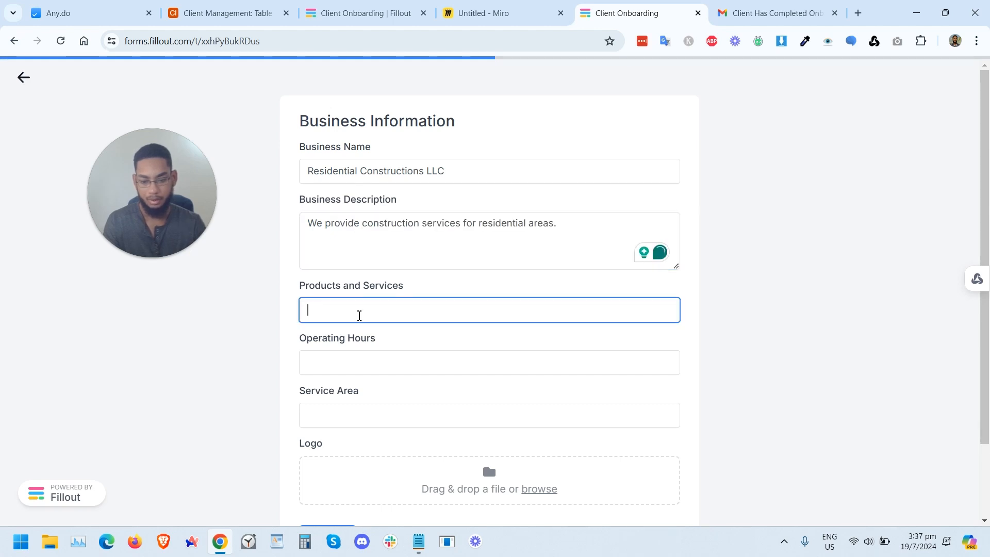
text(Const)
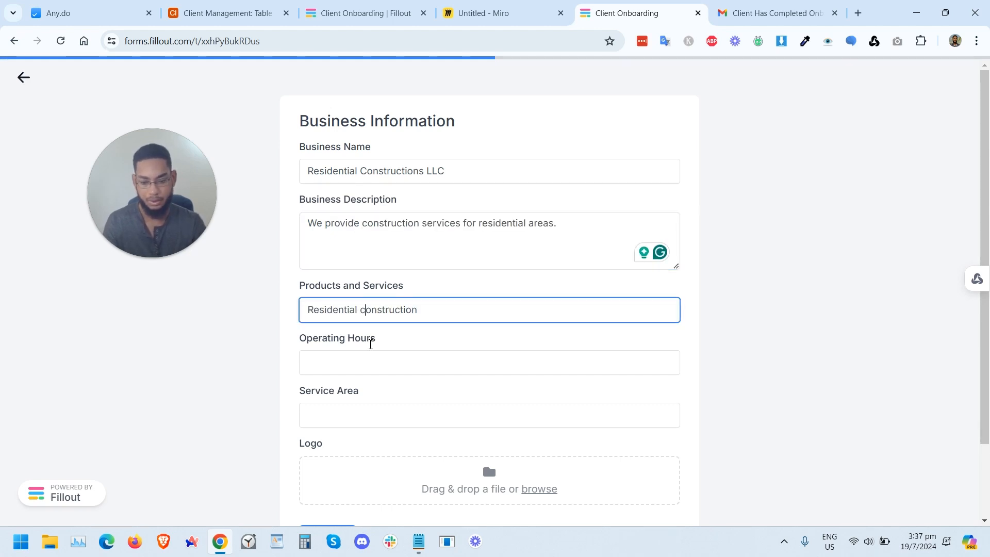
click(373, 367)
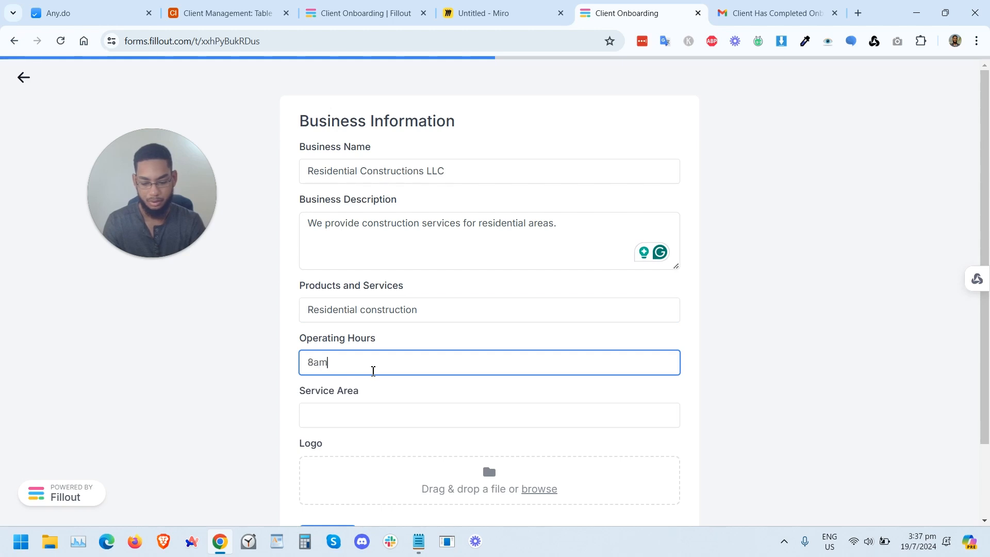
text(8am)
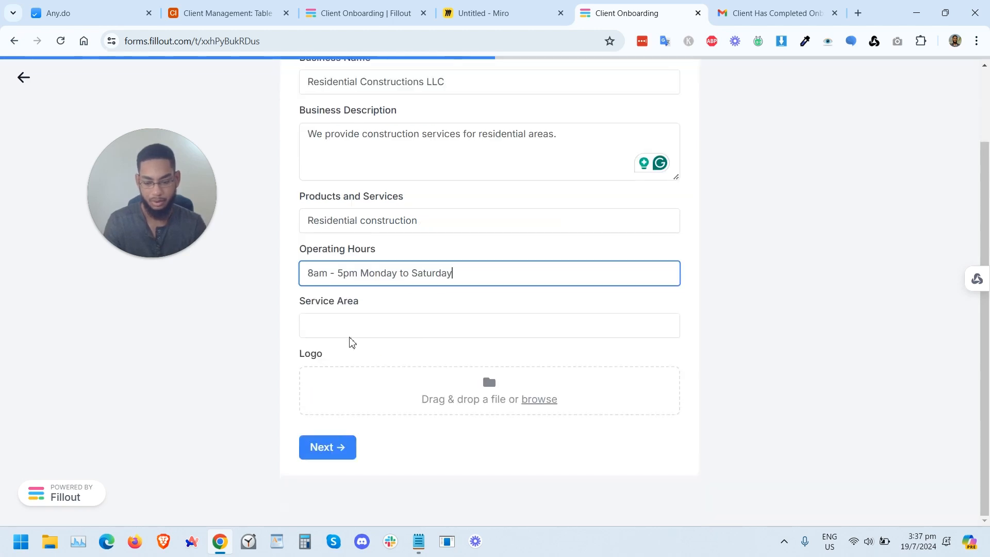
Step: Set Service Area to "Fort Worth, Texas", upload the bird-colorful-logo-gradient-vector image as the logo, and continue
click(345, 321)
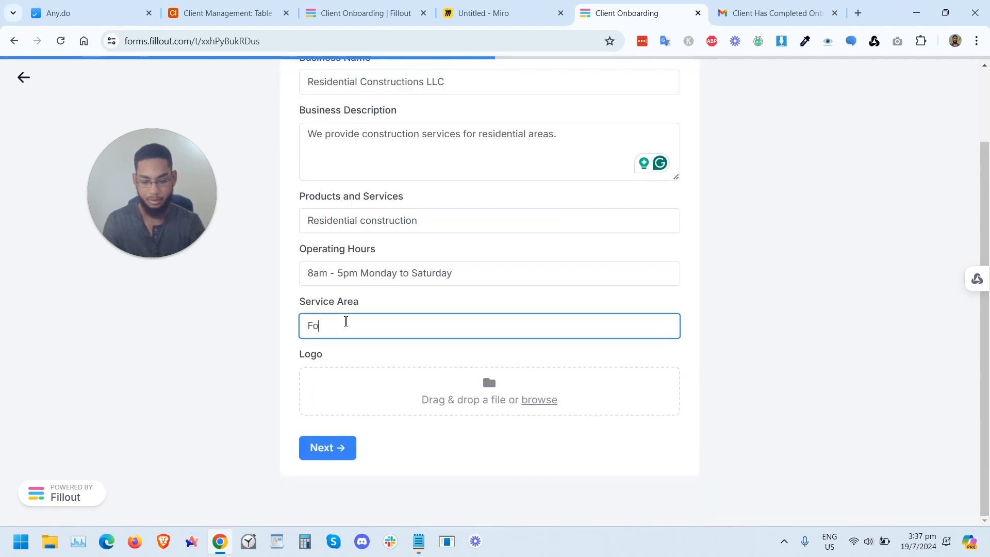
text(Fort Worth, Texas)
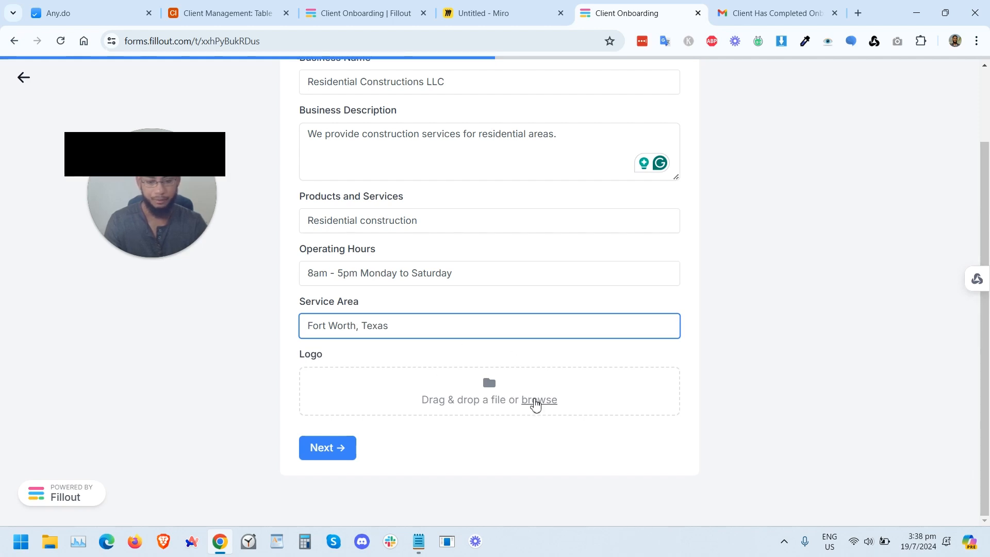
click(534, 401)
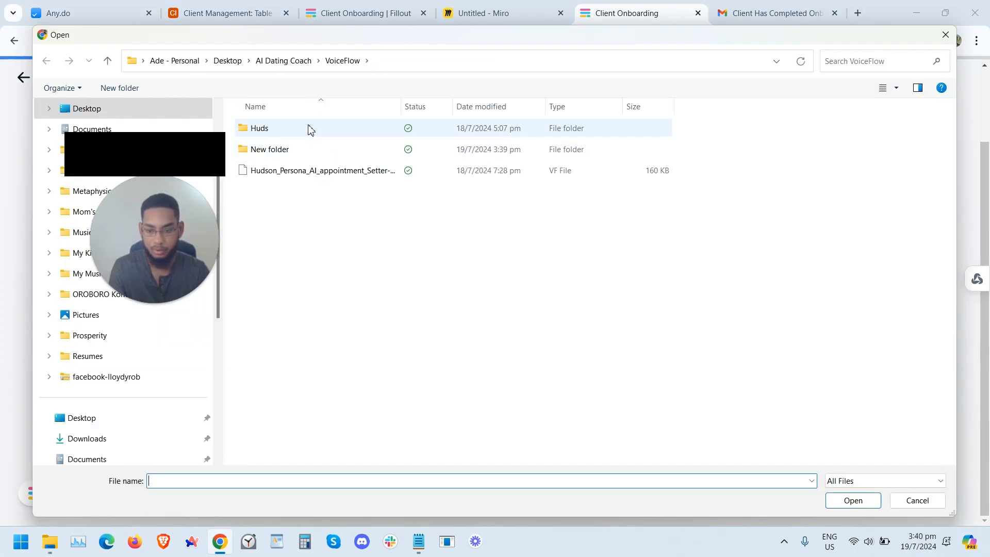
double_click(312, 152)
click(266, 150)
double_click(266, 149)
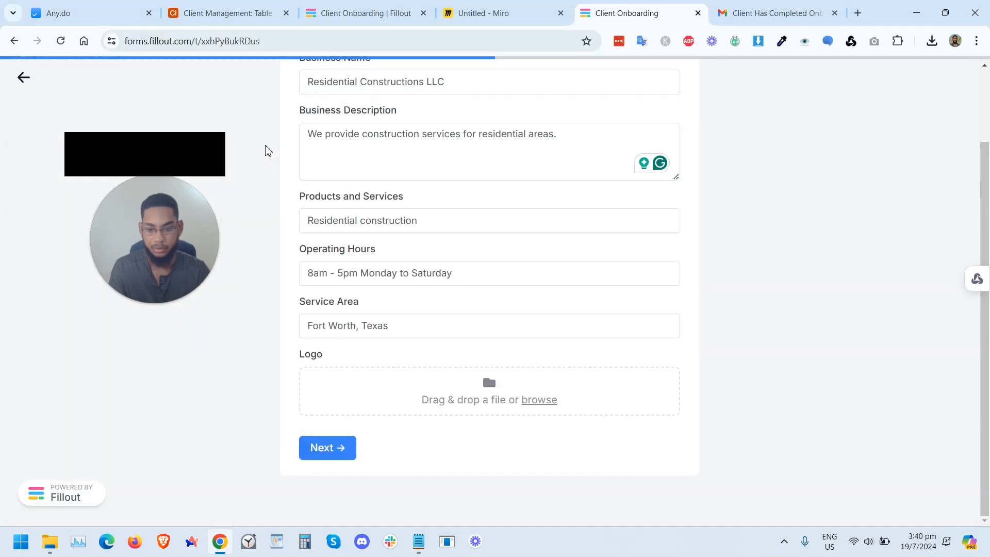
scroll(468, 375, down, 3)
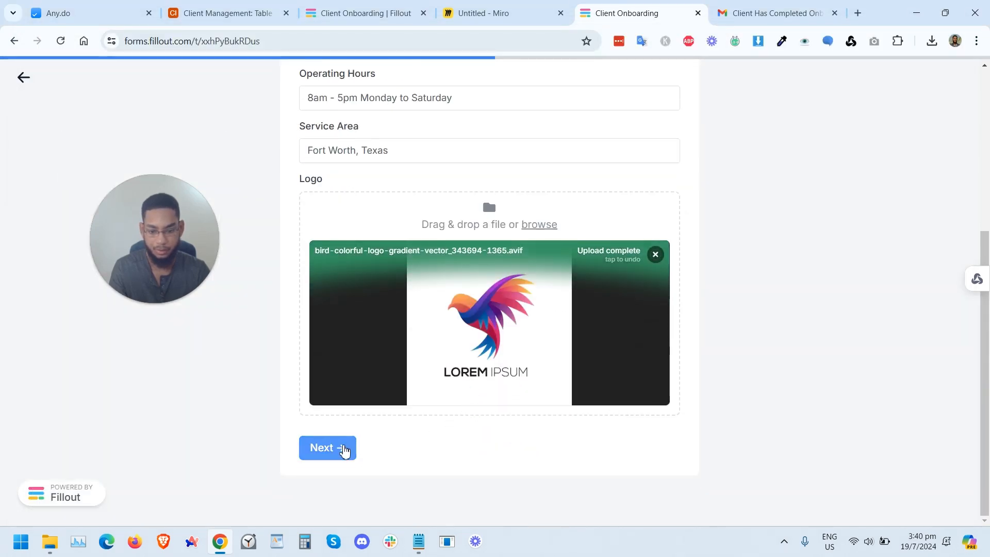
click(331, 450)
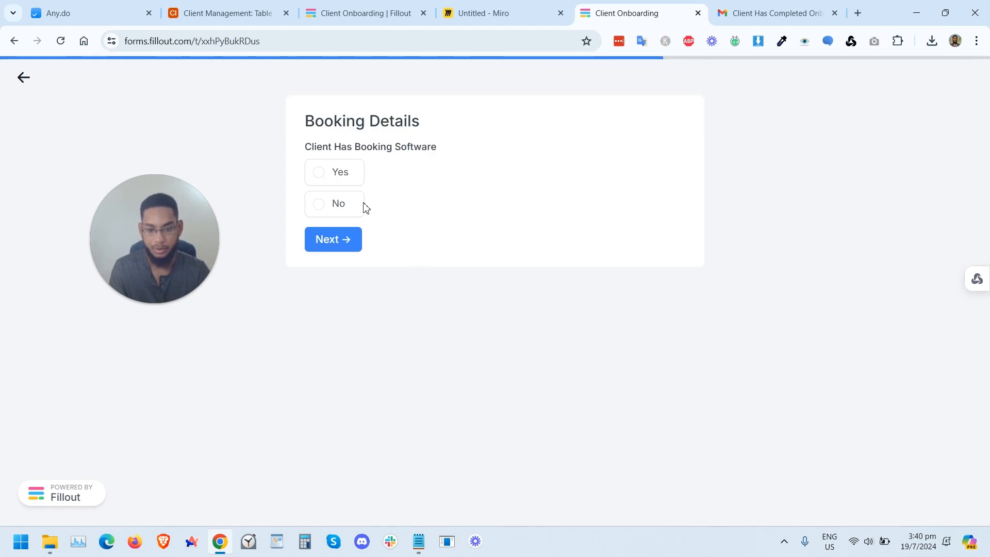
Step: Answer No for booking software, submit the form, and view the new record in the onboarding table
click(326, 205)
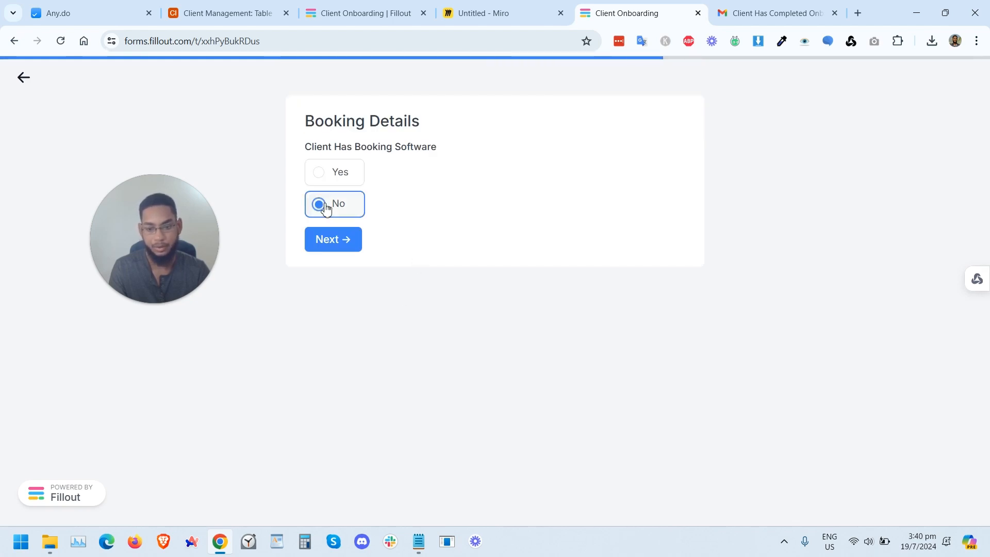
click(335, 250)
scroll(470, 265, down, 4)
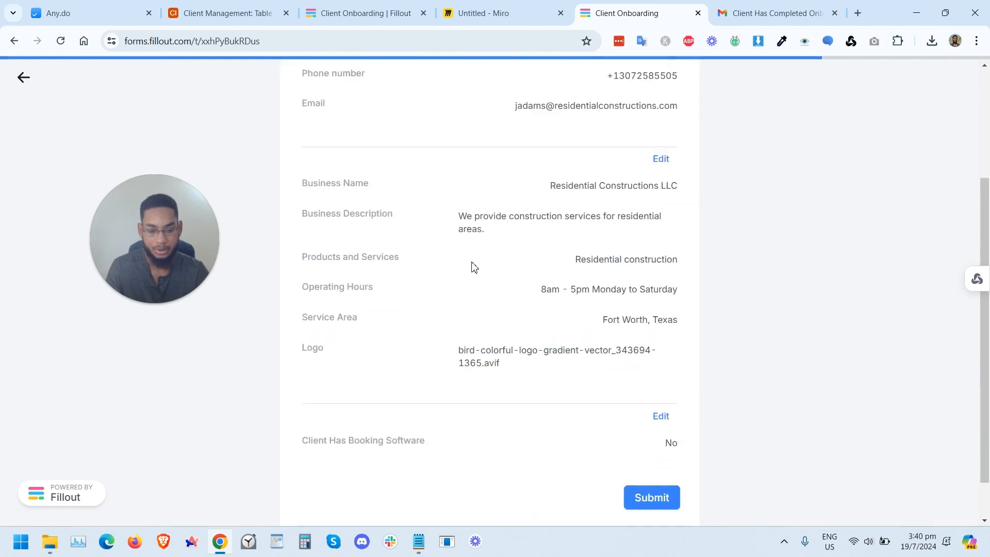
click(641, 443)
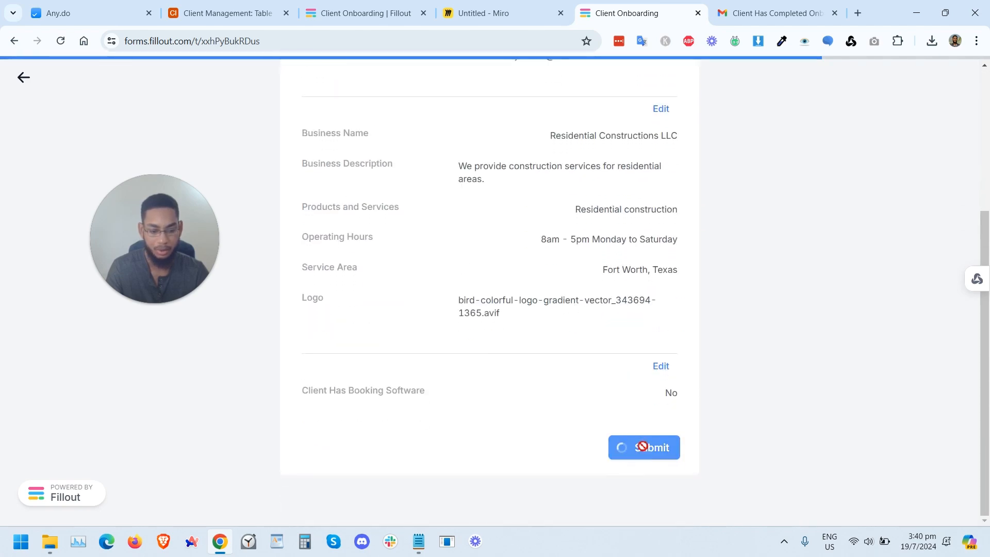
click(258, 11)
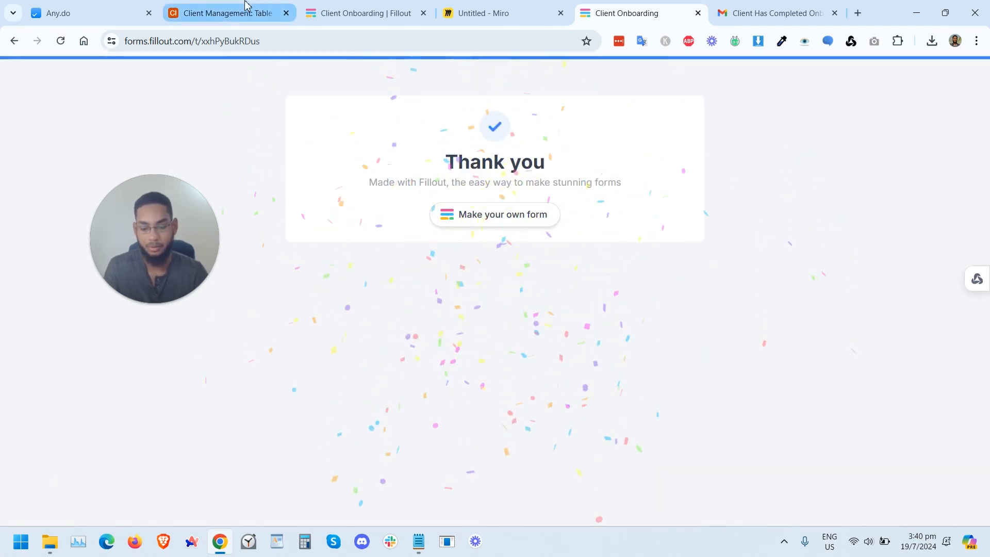
drag(145, 258, 69, 316)
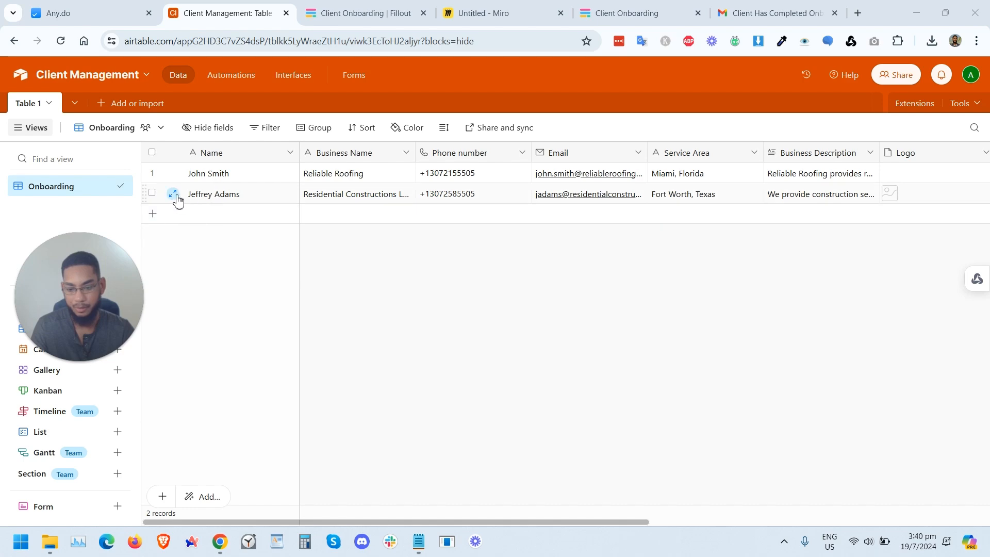
click(173, 194)
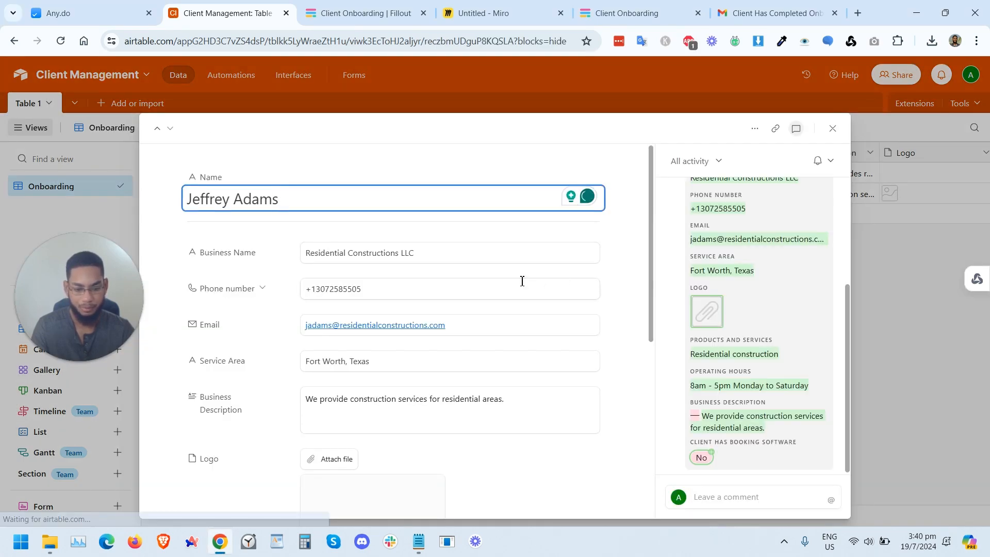
scroll(522, 280, down, 10)
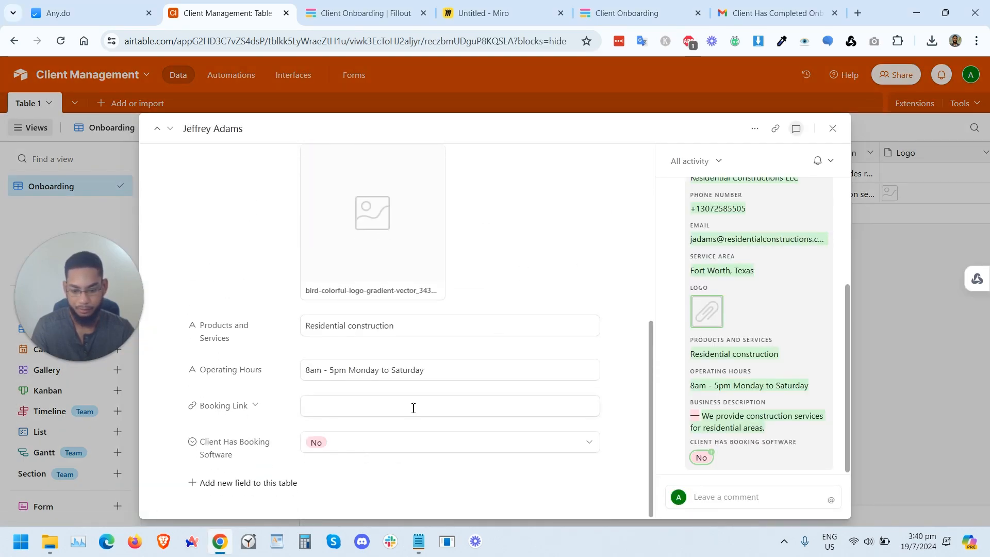
scroll(413, 408, up, 3)
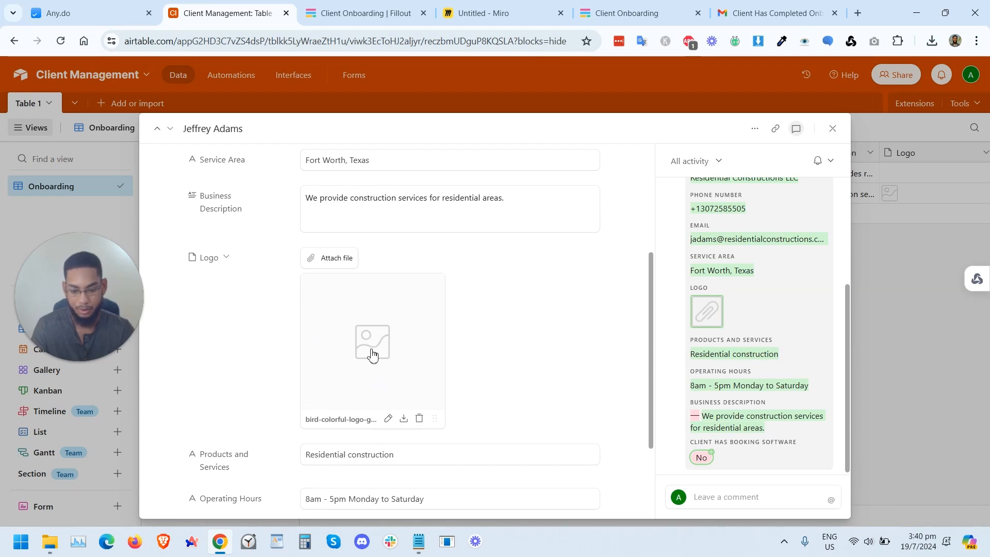
click(390, 349)
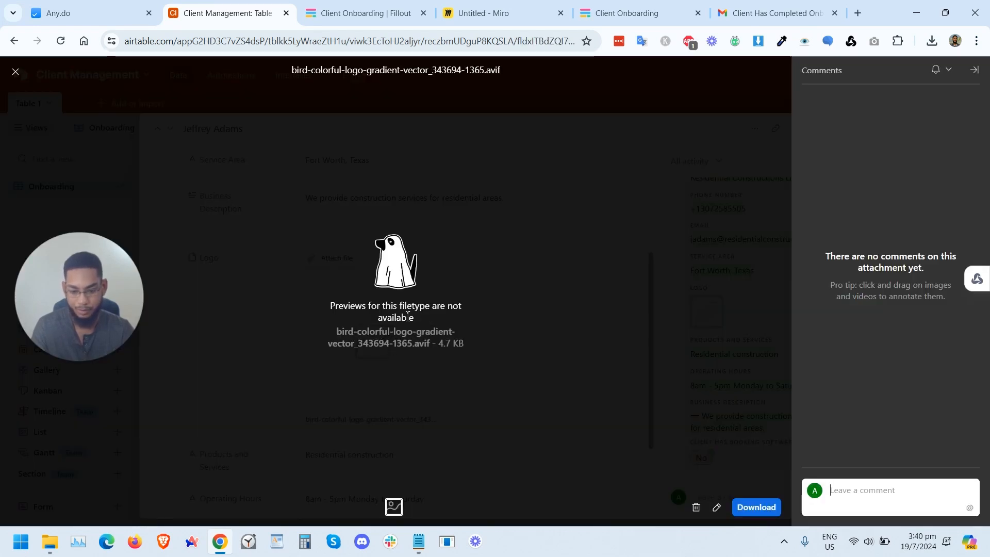
click(16, 71)
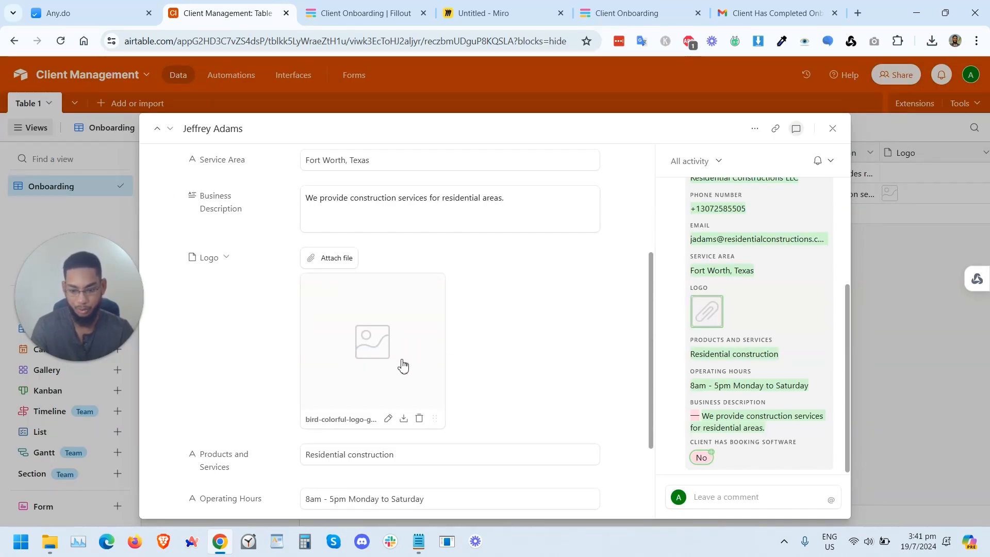
key(ctrl+Tab)
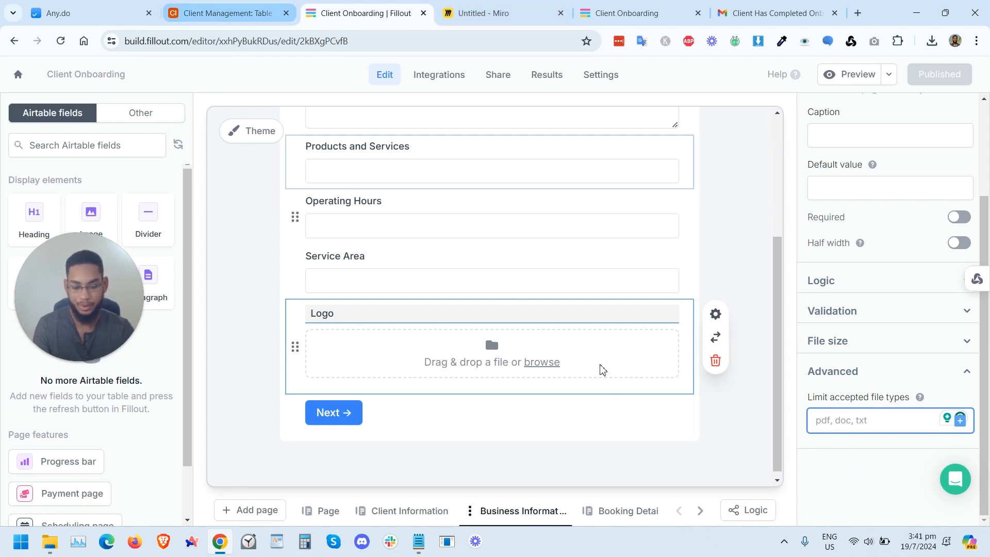
click(806, 473)
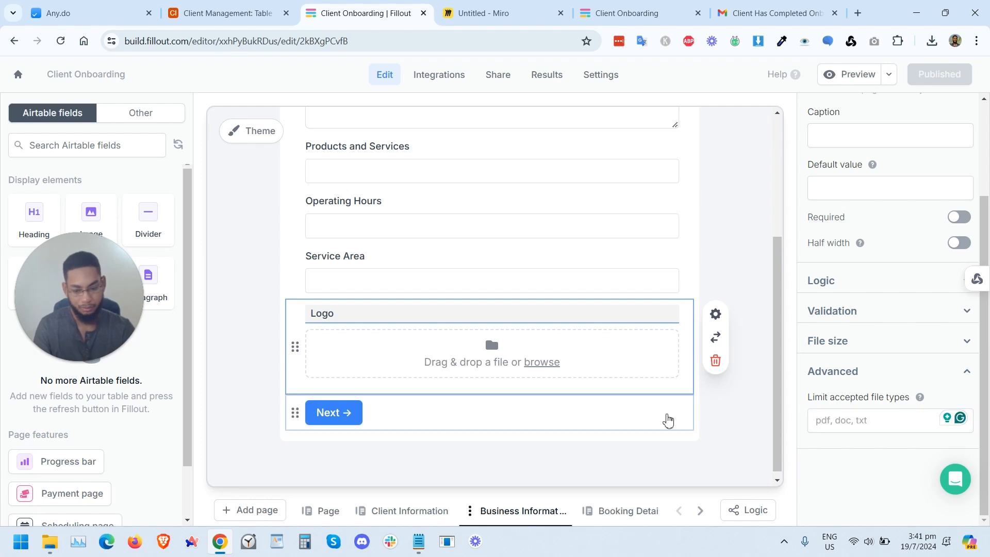
scroll(647, 410, up, 4)
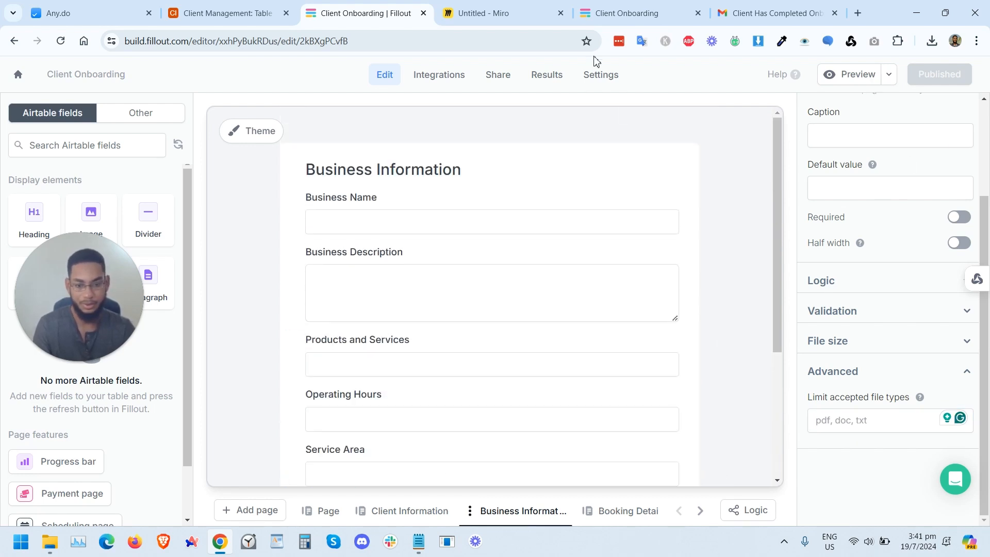
click(774, 4)
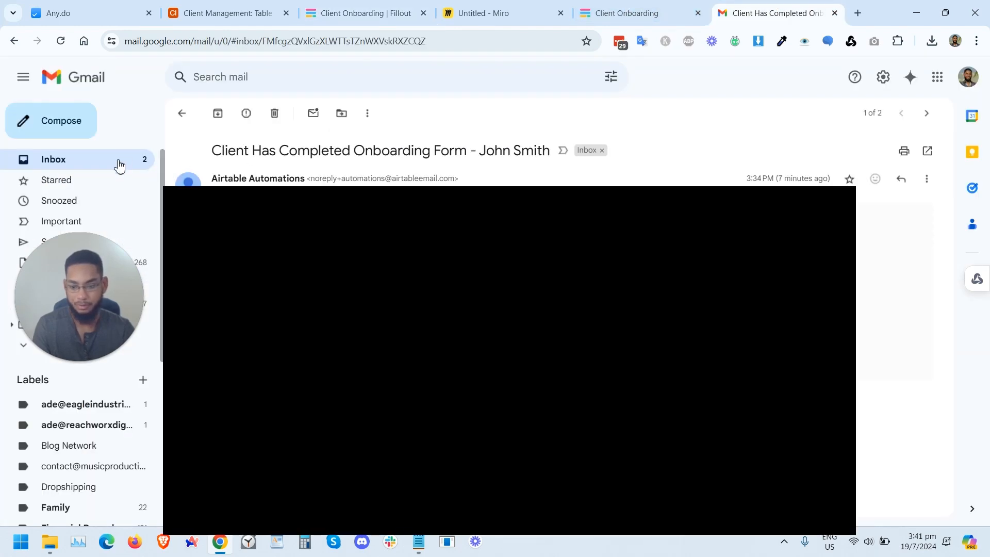
click(119, 163)
click(395, 173)
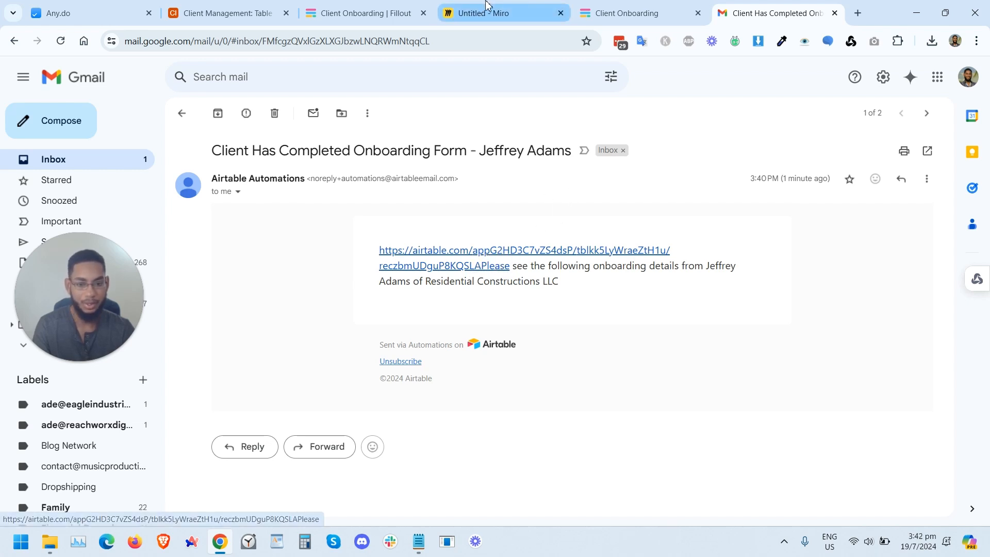
Step: In the automation's email message, move the Base record URL to the end after the details text and apply the update
click(248, 13)
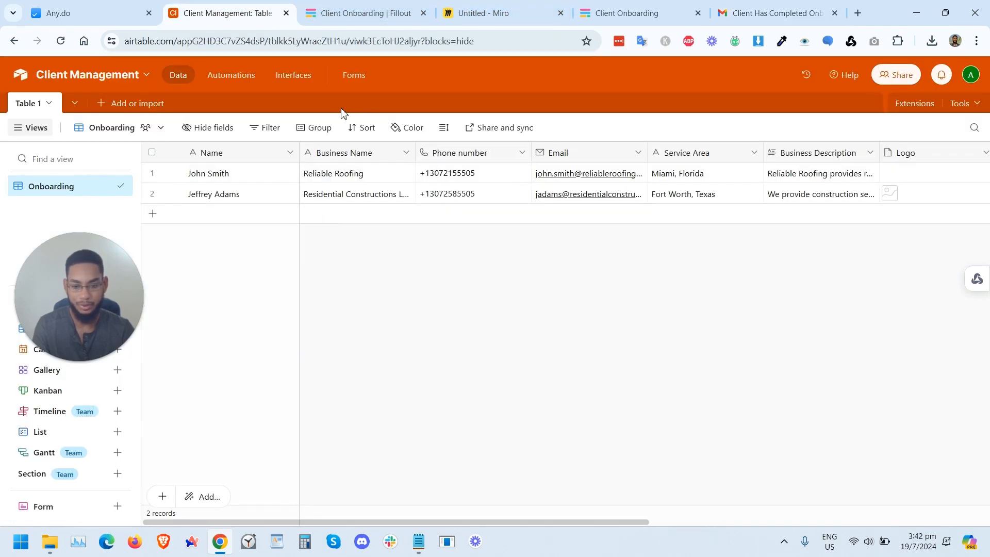
click(238, 76)
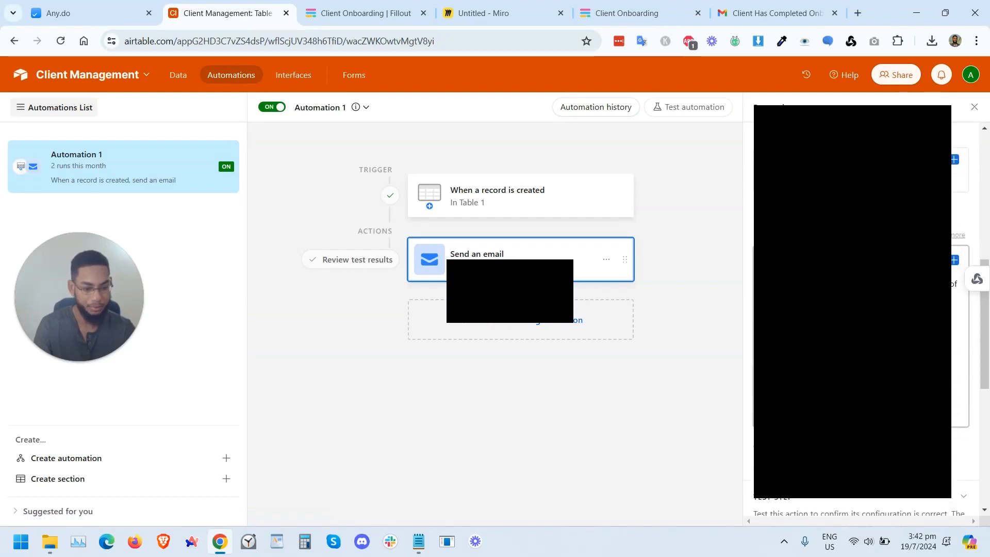
click(859, 263)
key(shift+Left)
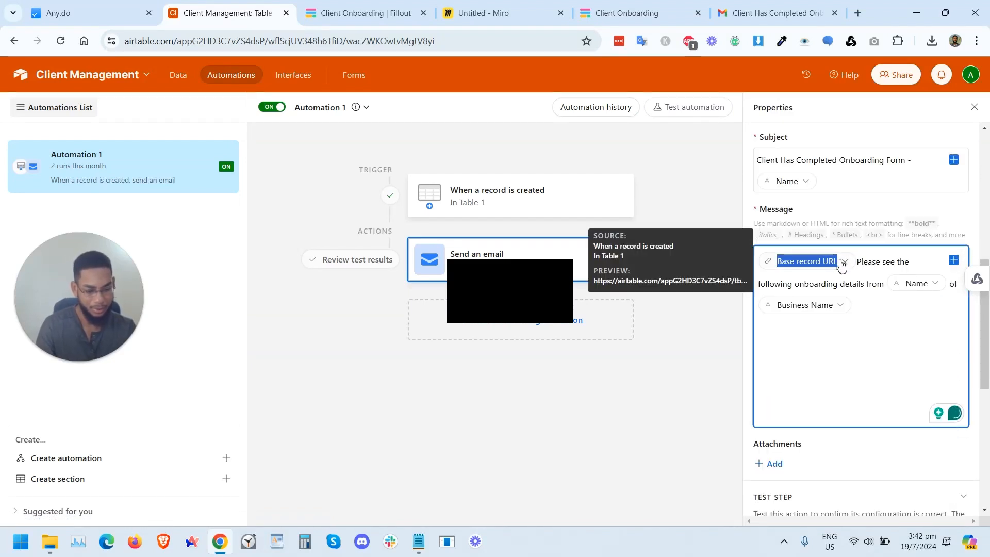
drag(855, 267, 883, 347)
scroll(886, 268, down, 1)
click(955, 199)
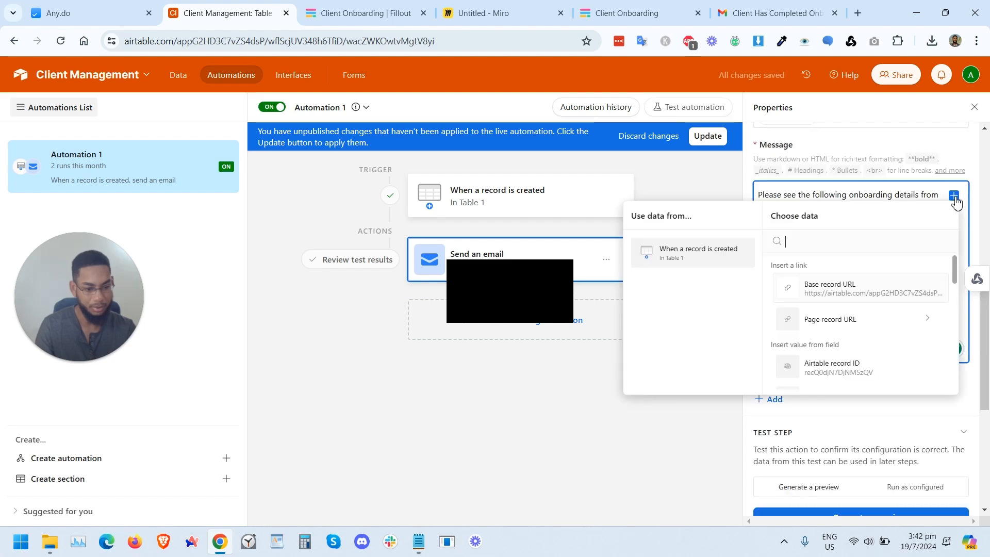
click(831, 293)
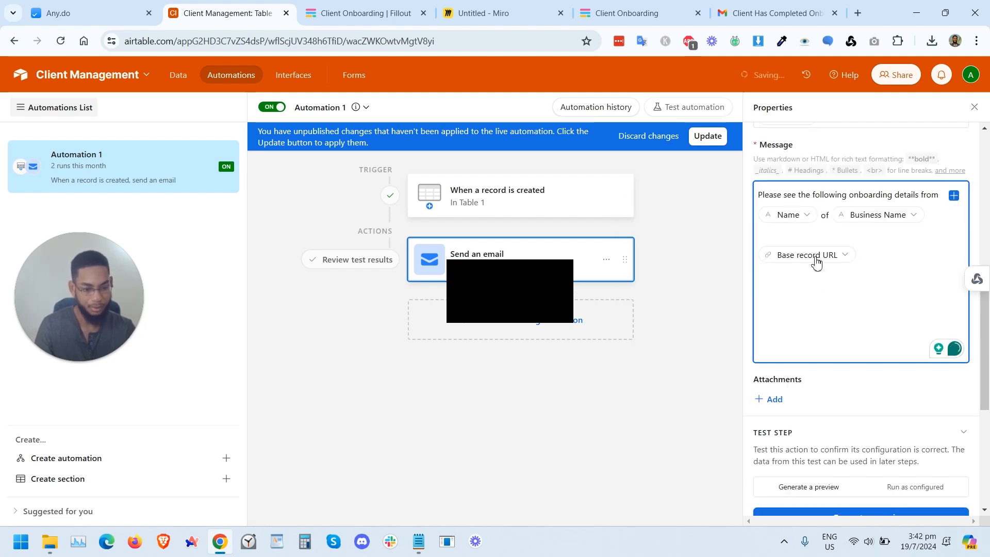
scroll(819, 319, up, 2)
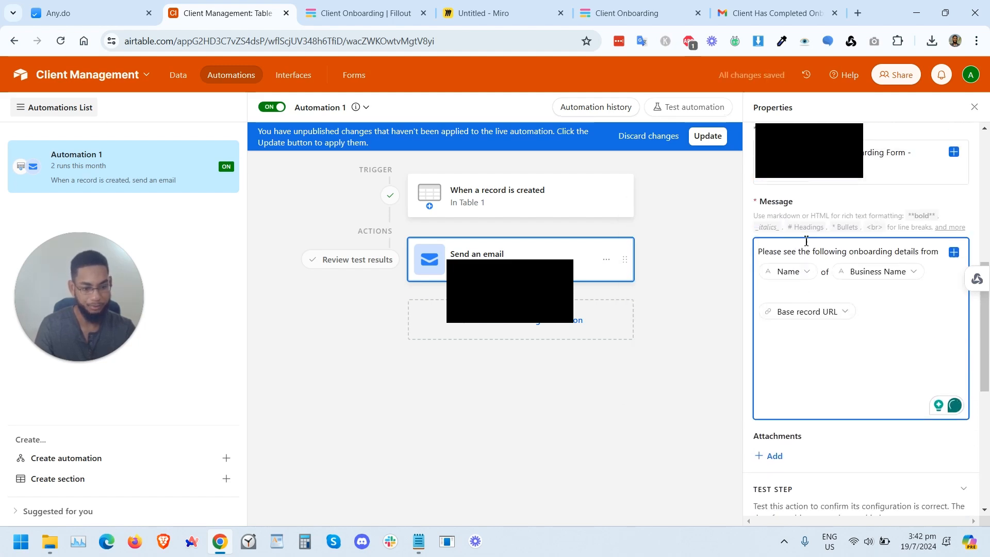
click(708, 138)
click(833, 383)
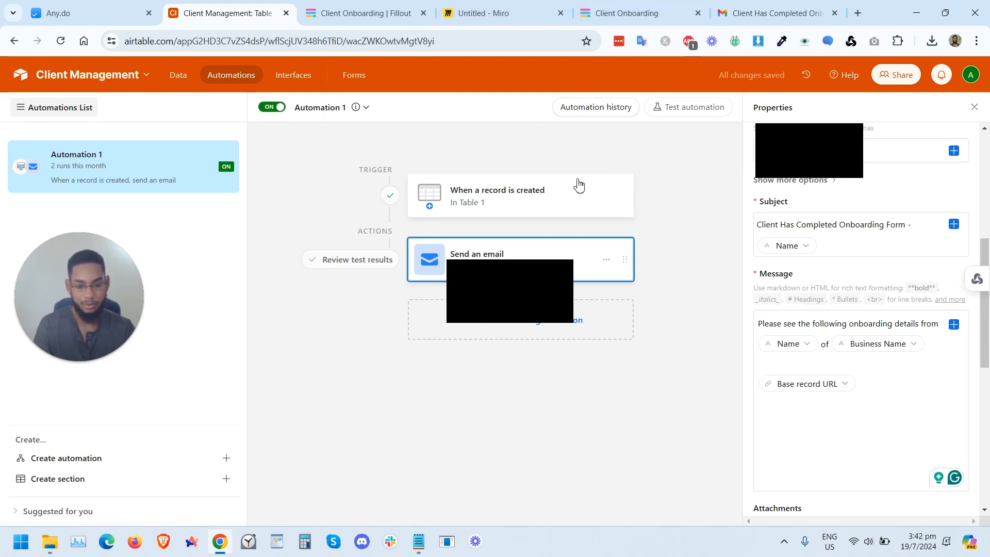
click(658, 12)
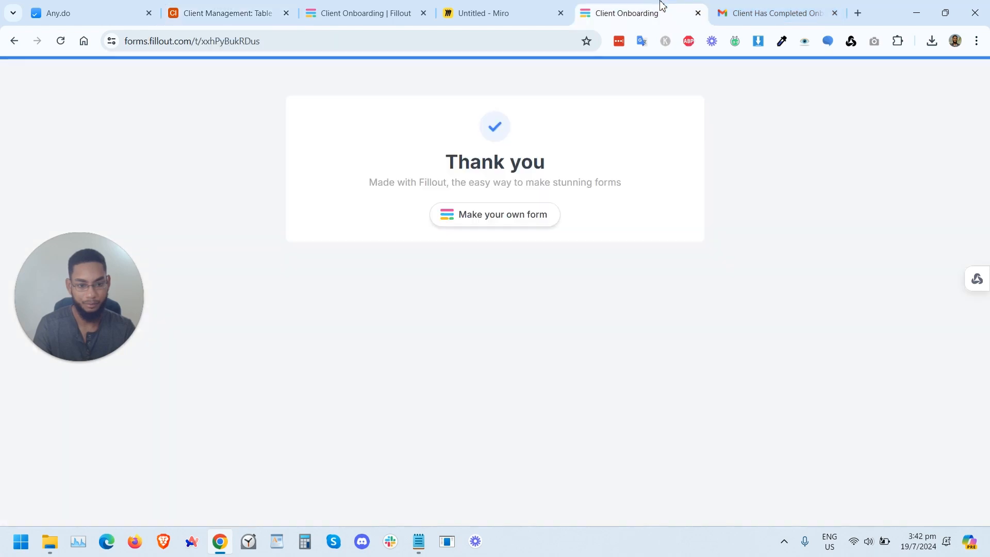
click(750, 13)
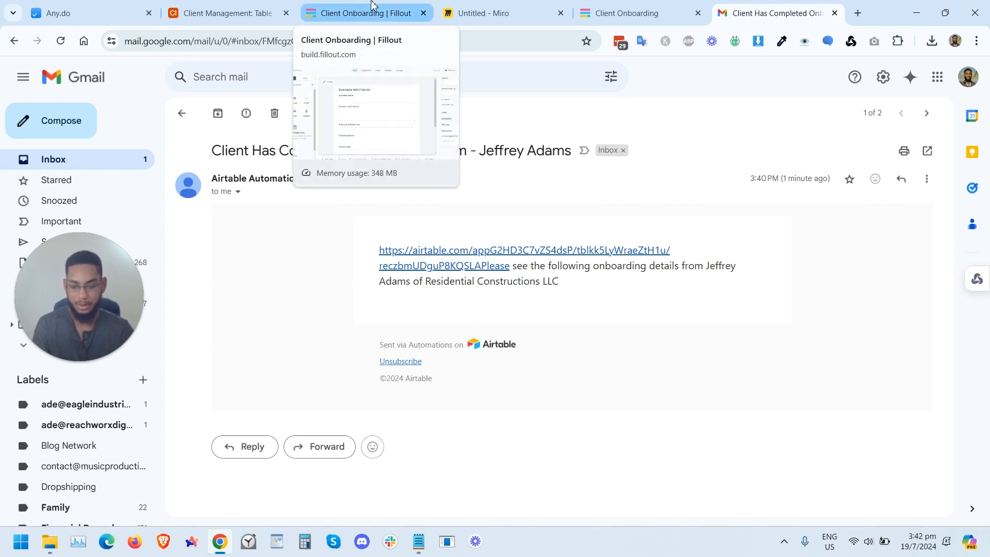
click(239, 11)
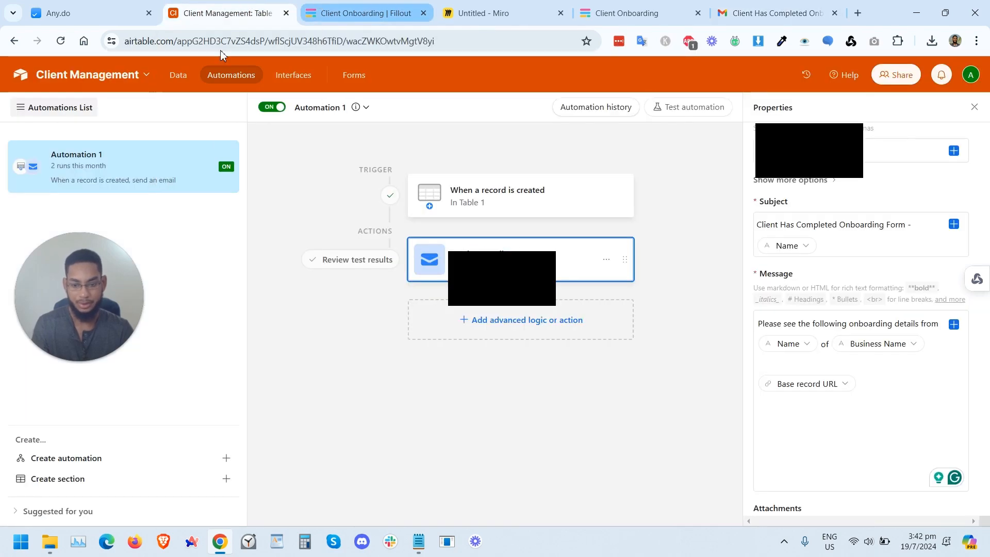
click(177, 77)
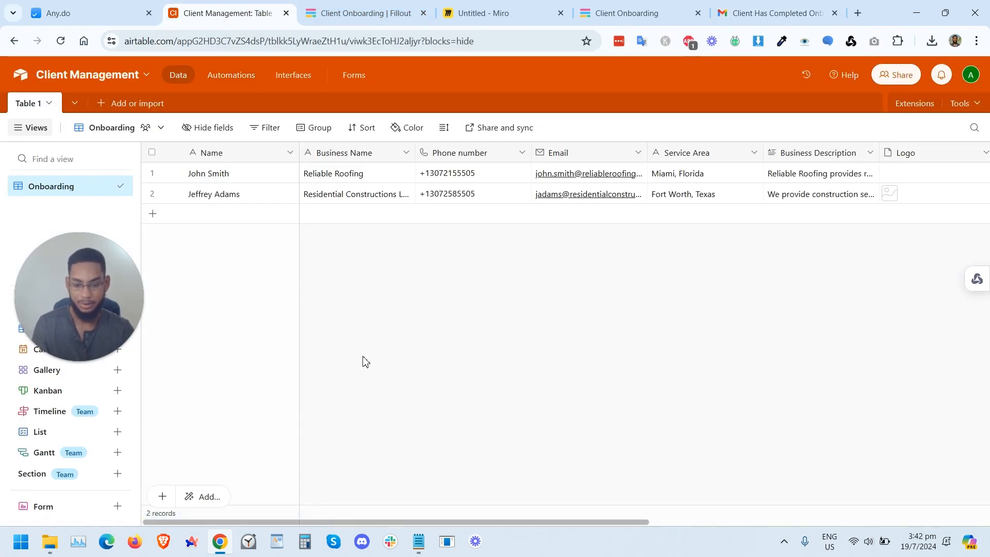